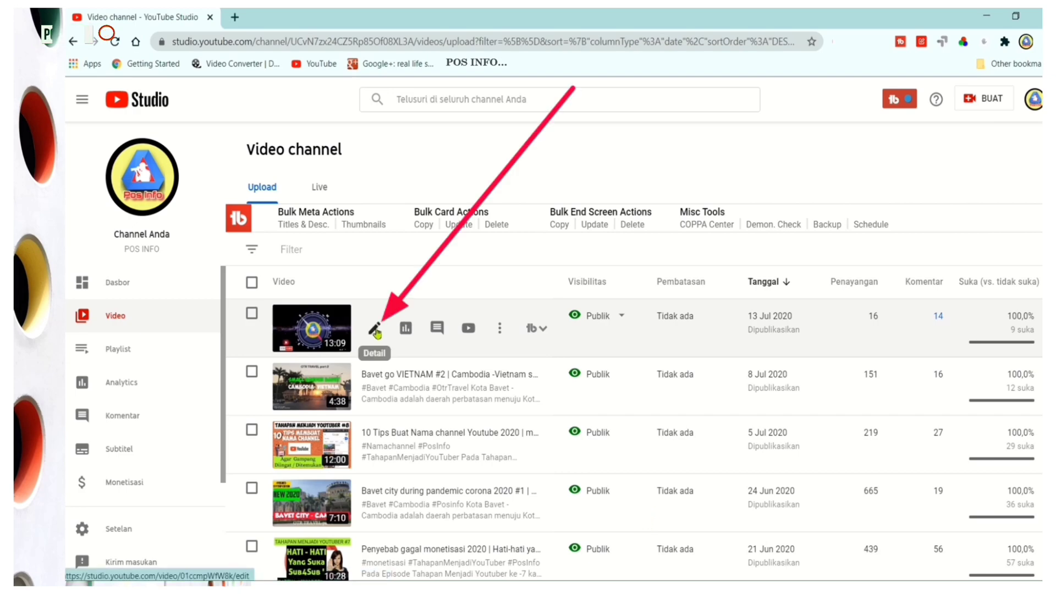
Step: Open the subtitles page of the video dated 13 Jul 2020 and add Inggris, opening its title and description translation form
{"action": "left_click", "coordinate": [376, 329]}
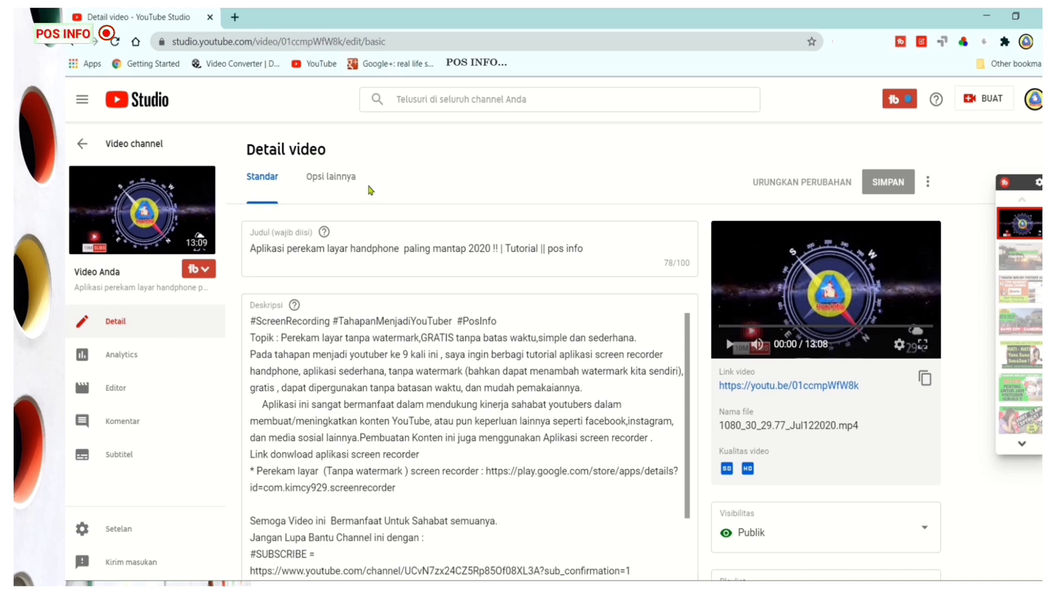
{"action": "left_click", "coordinate": [127, 459]}
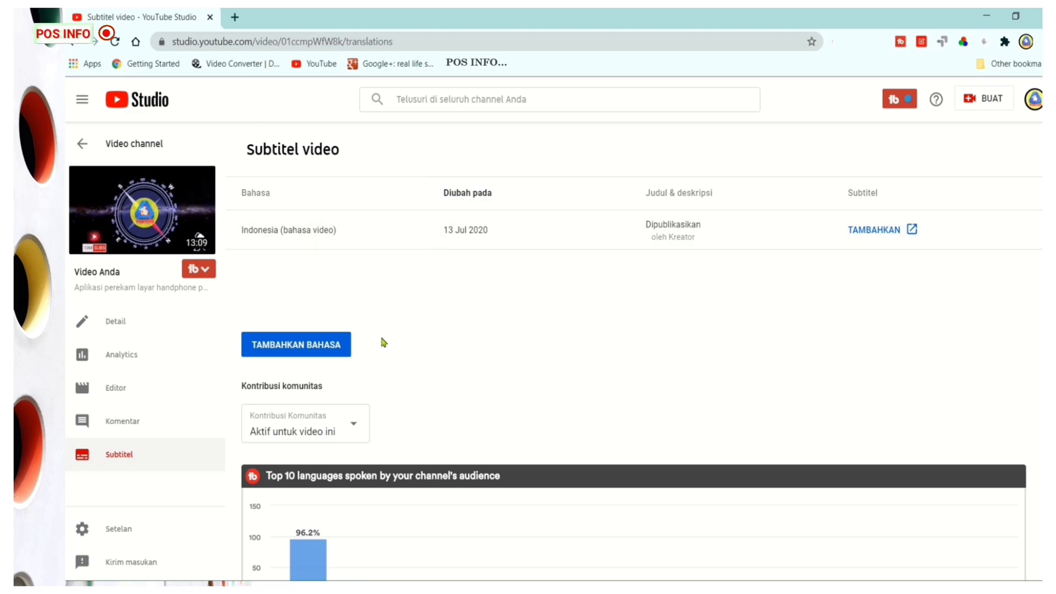
{"action": "left_click", "coordinate": [326, 346]}
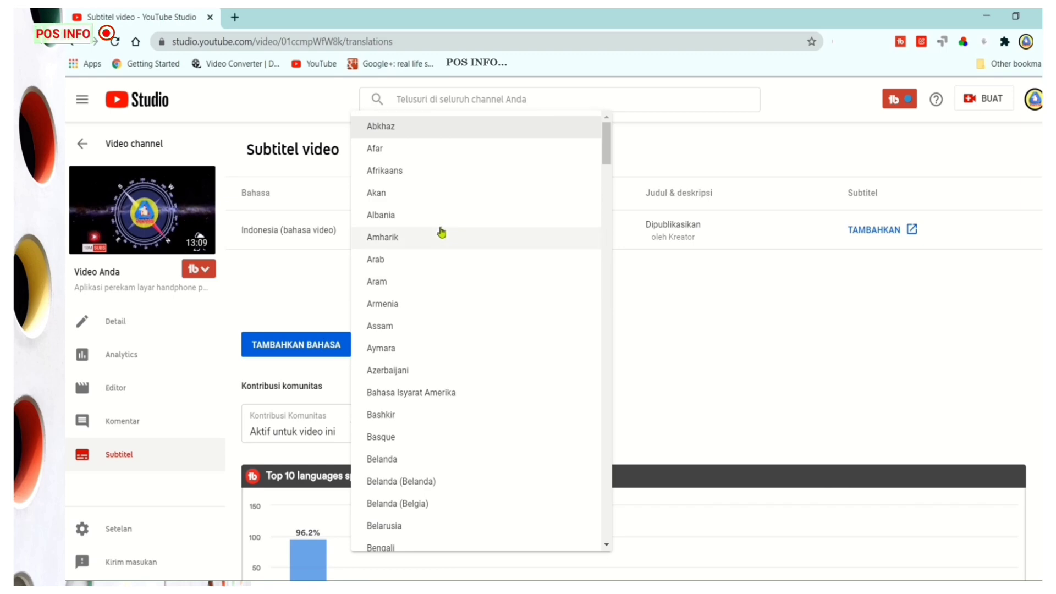
{"action": "left_click_drag", "start_coordinate": [606, 158], "coordinate": [607, 245]}
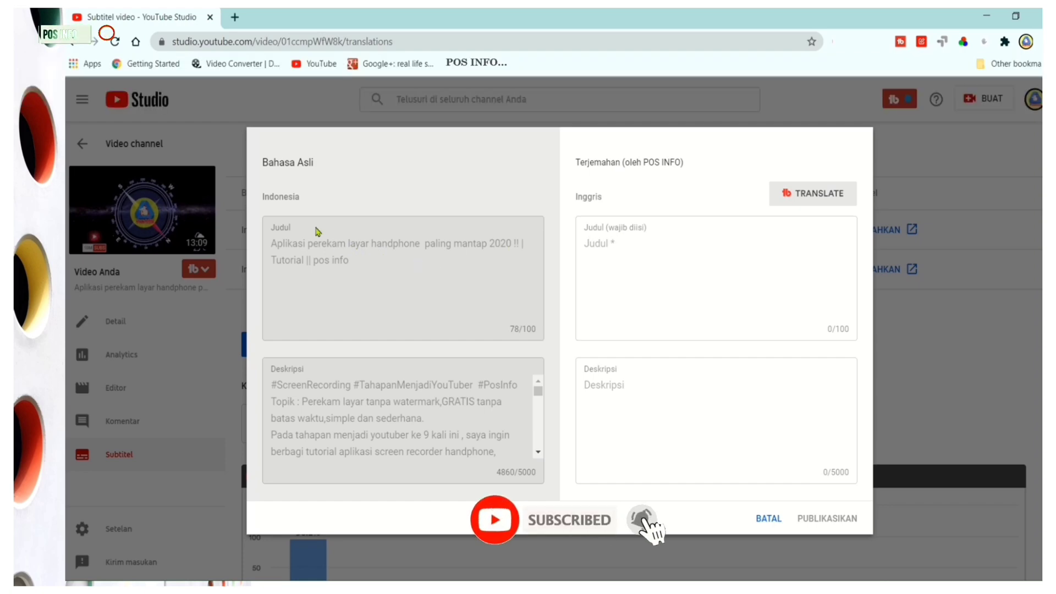
Step: Open two new browser tabs and load Google Translate in the first through a web search for "google translated", closing the search results
{"action": "left_click", "coordinate": [235, 18]}
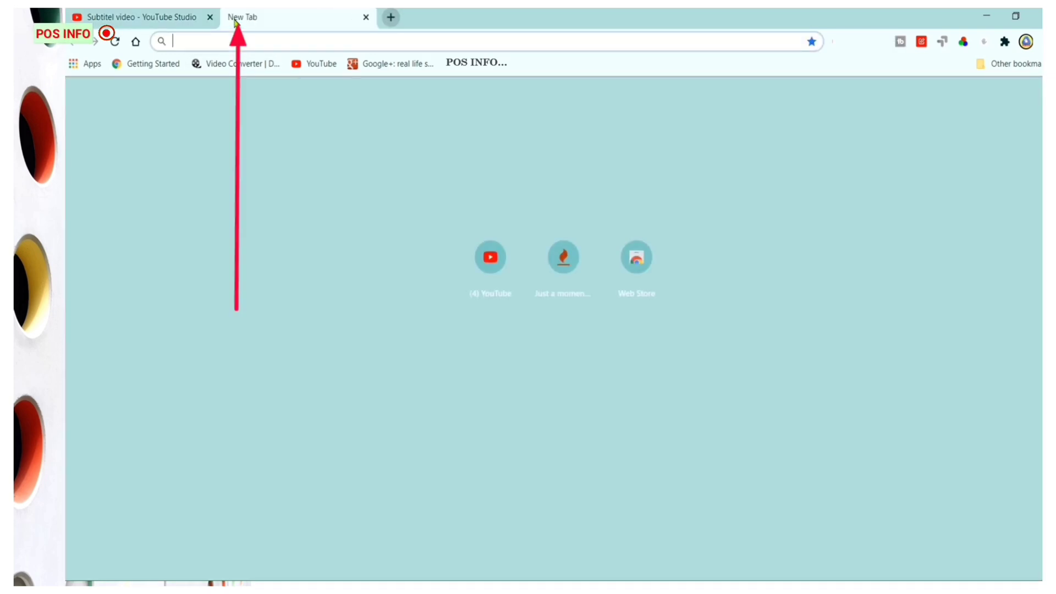
{"action": "left_click", "coordinate": [391, 17]}
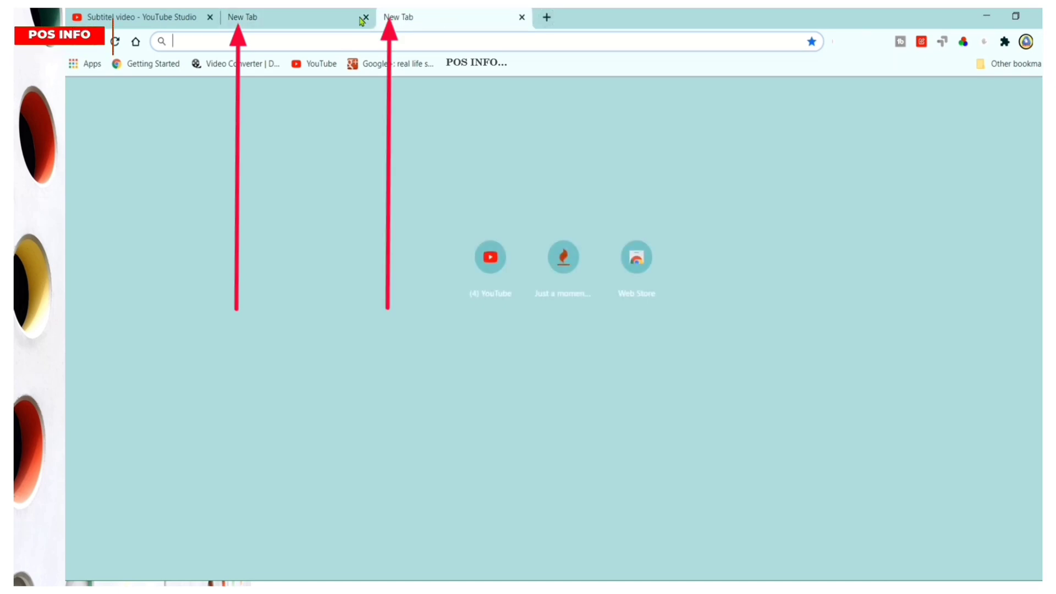
{"action": "left_click", "coordinate": [315, 21]}
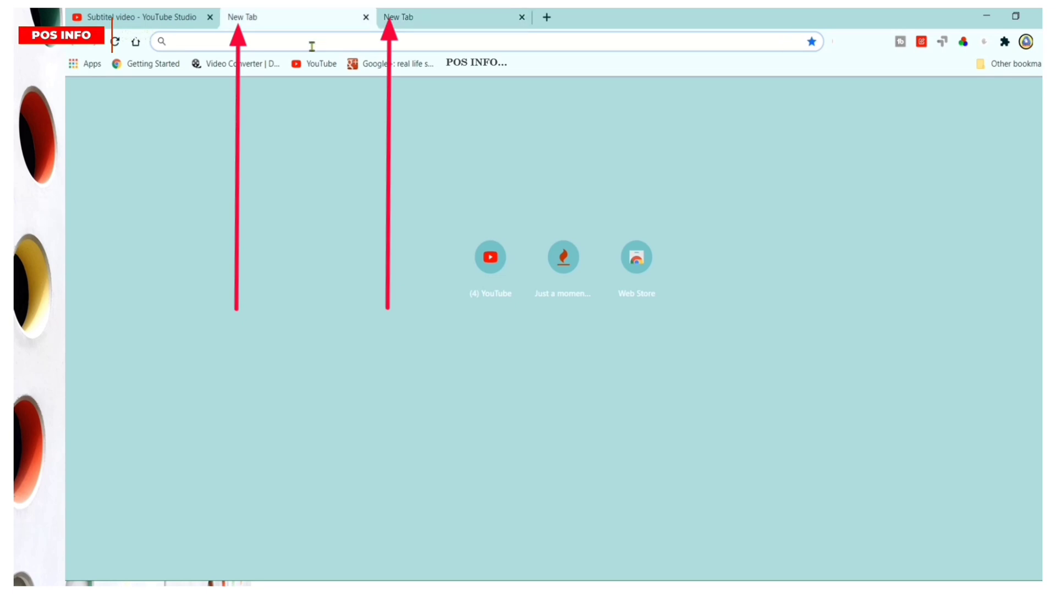
{"action": "left_click", "coordinate": [312, 46]}
{"action": "type", "text": "google"}
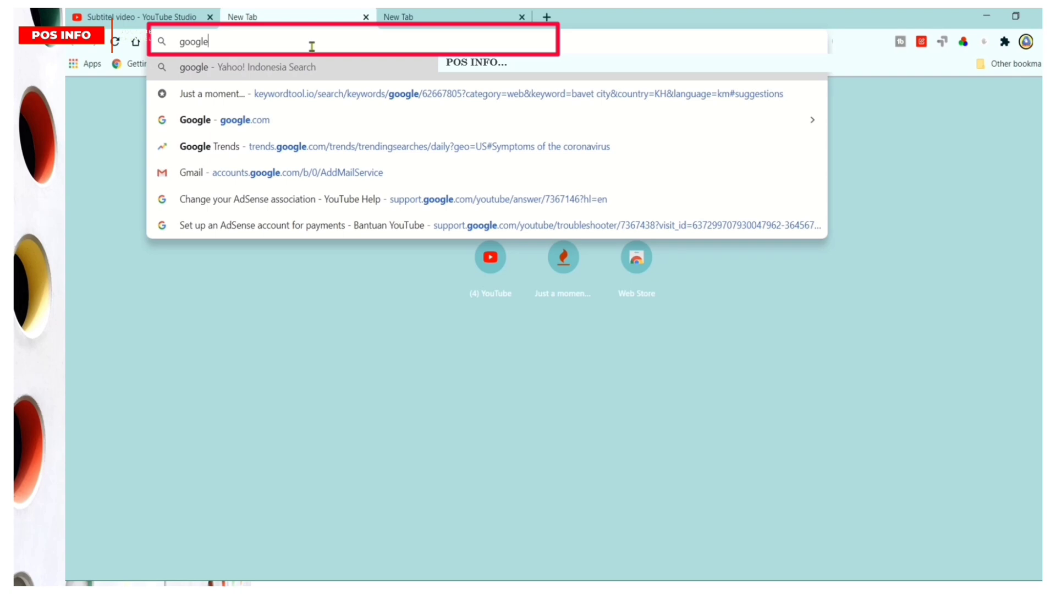
{"action": "type", "text": " trans"}
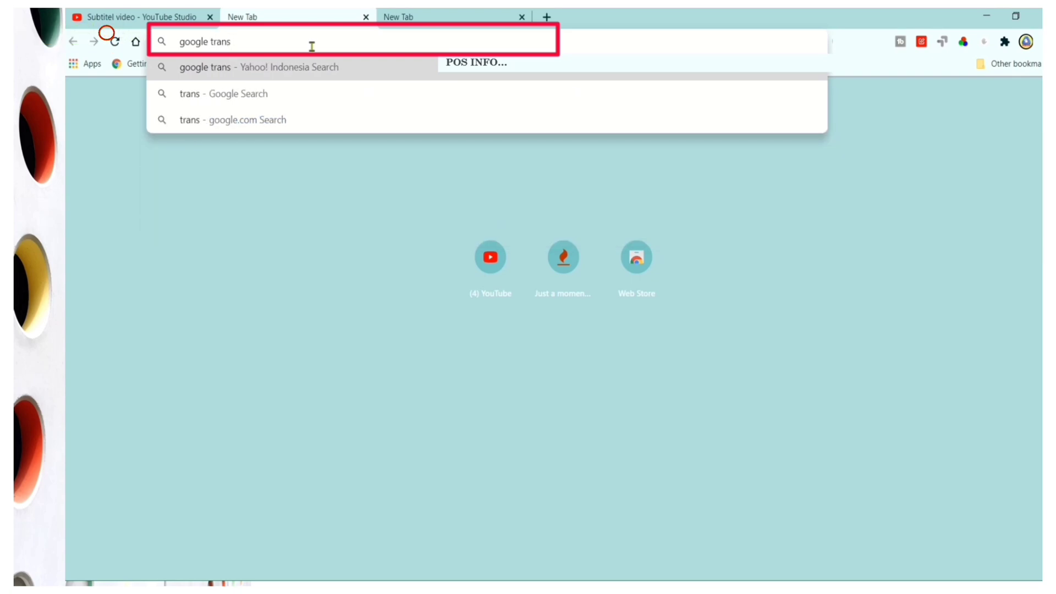
{"action": "type", "text": "lated"}
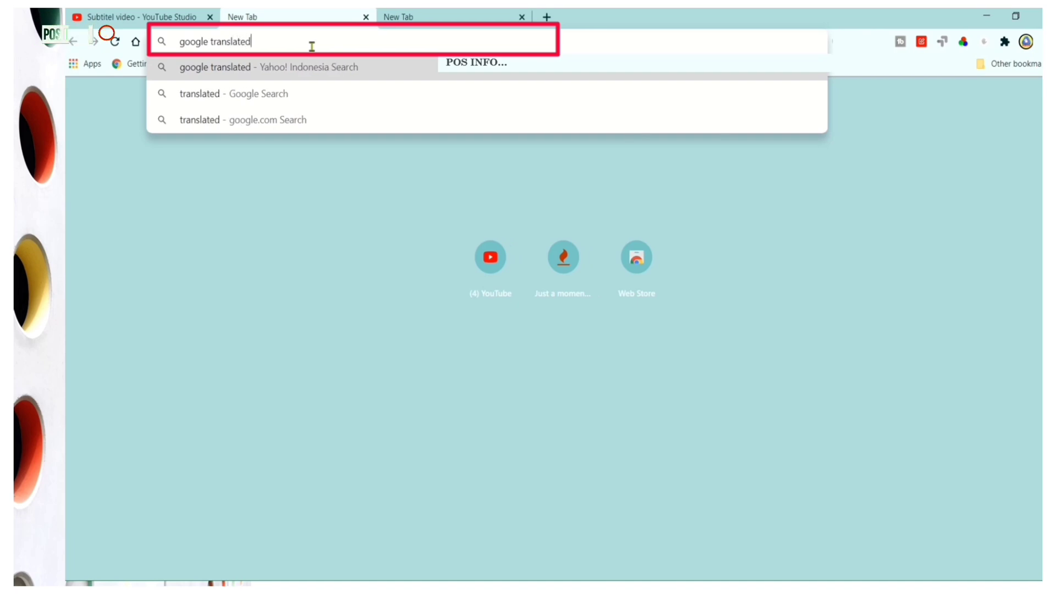
{"action": "left_click", "coordinate": [352, 71]}
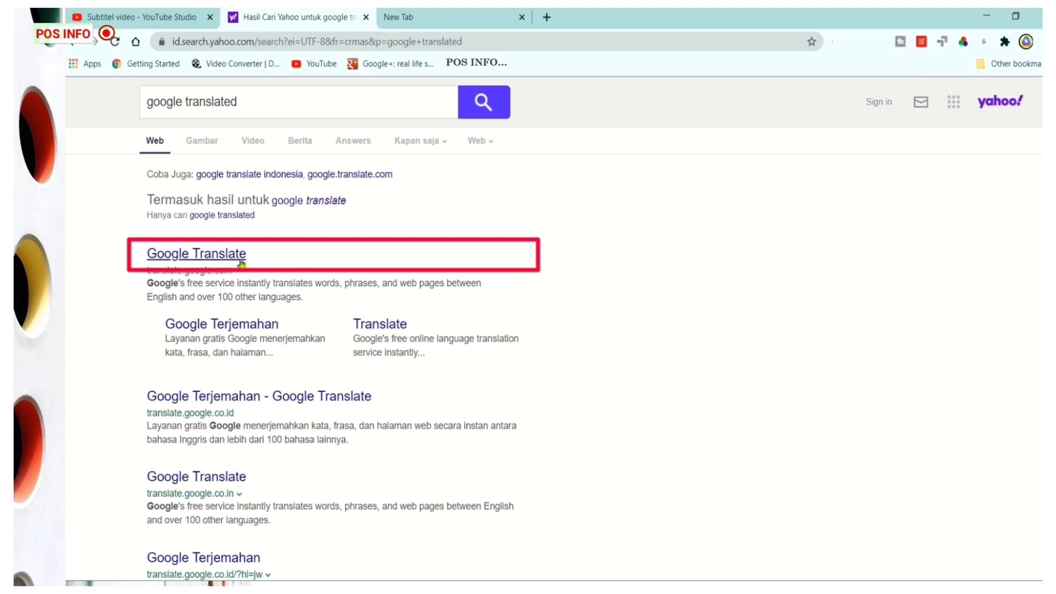
{"action": "left_click", "coordinate": [238, 260]}
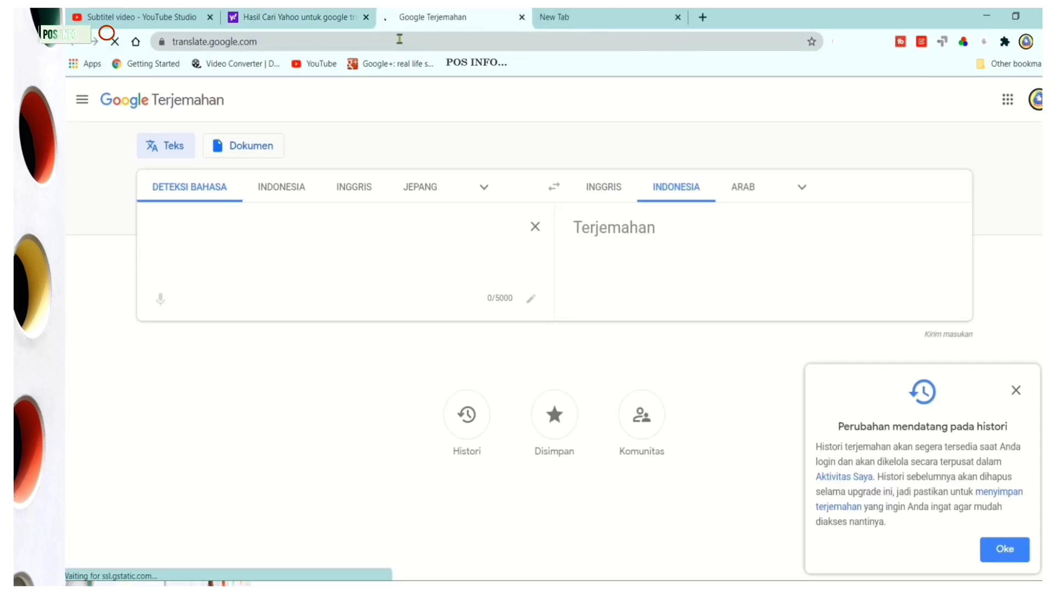
{"action": "left_click", "coordinate": [366, 17]}
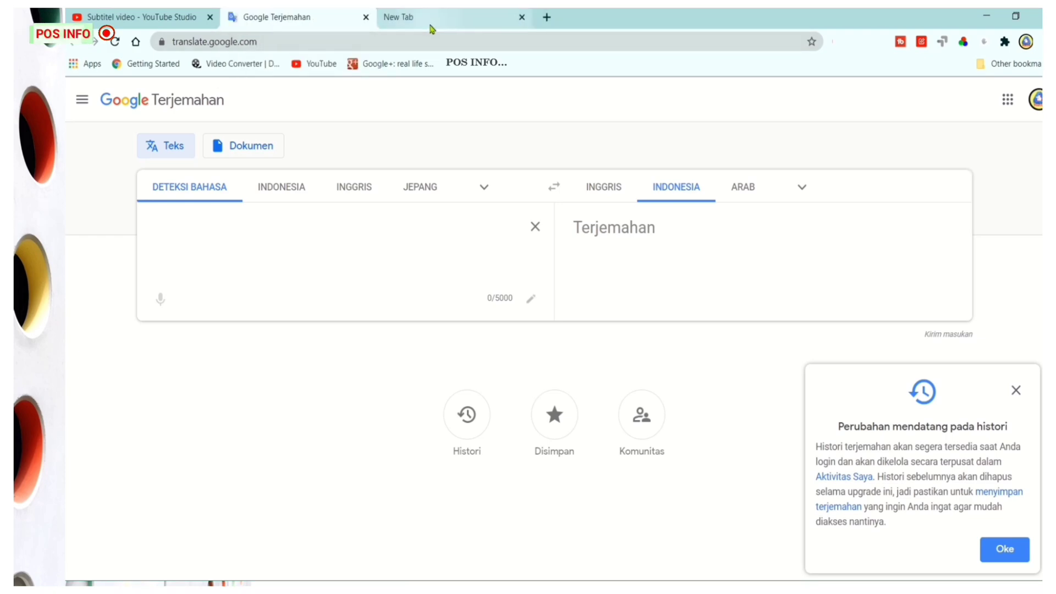
Step: Copy the Google Translate address and load translate.google.com in the remaining empty tab
{"action": "left_click_drag", "start_coordinate": [259, 42], "coordinate": [173, 42]}
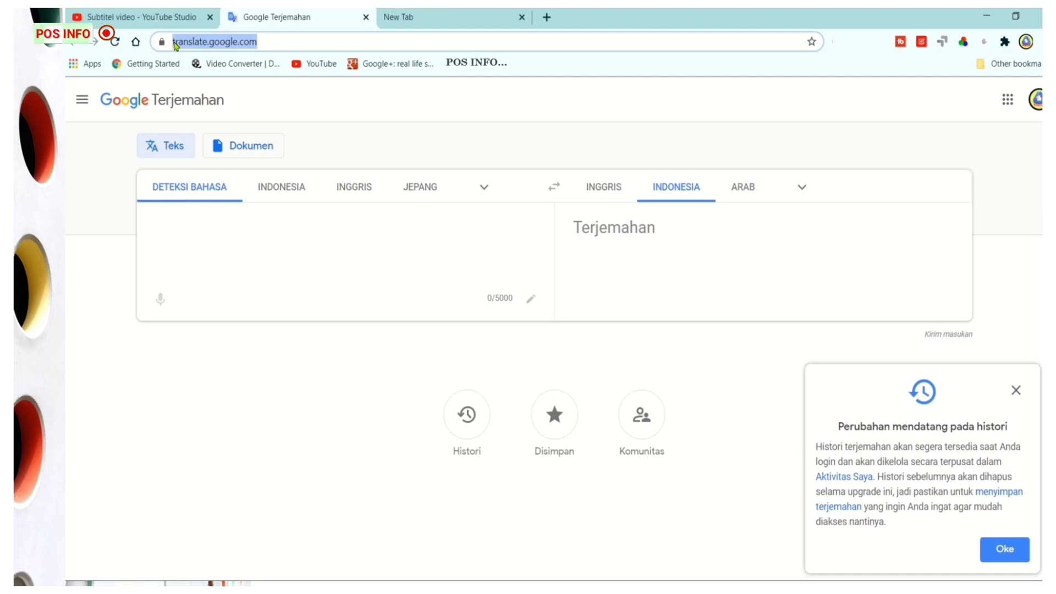
{"action": "right_click", "coordinate": [173, 42]}
{"action": "left_click", "coordinate": [227, 117]}
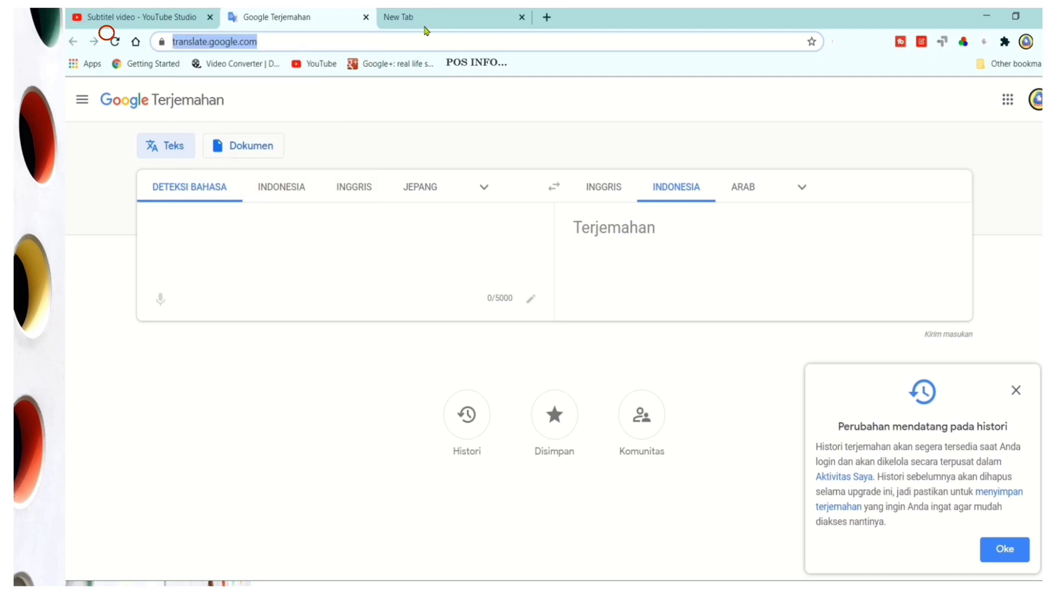
{"action": "left_click", "coordinate": [439, 23]}
{"action": "right_click", "coordinate": [381, 46]}
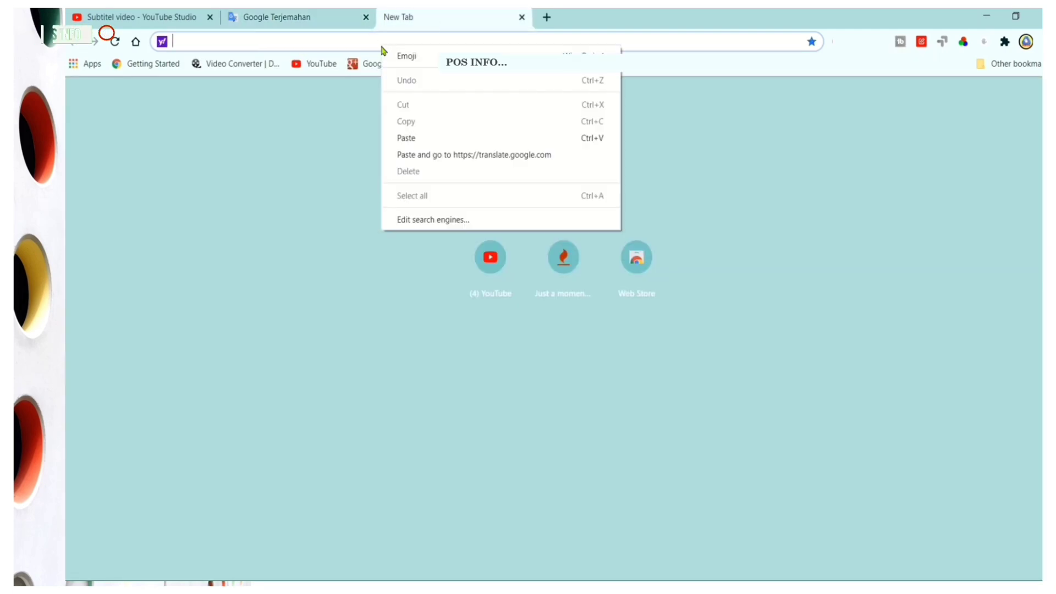
{"action": "left_click", "coordinate": [428, 143]}
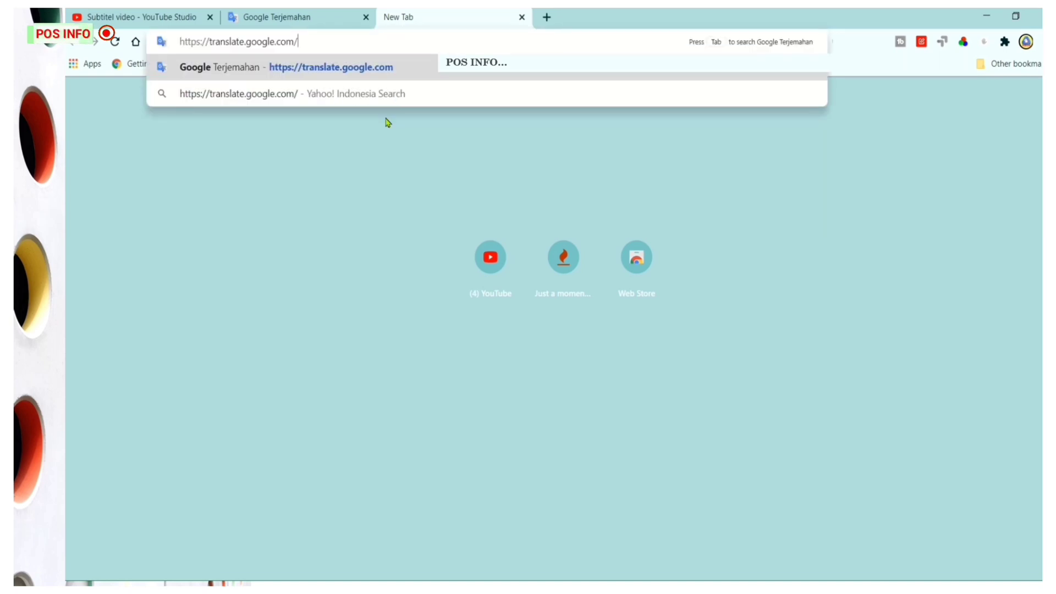
{"action": "left_click", "coordinate": [379, 75]}
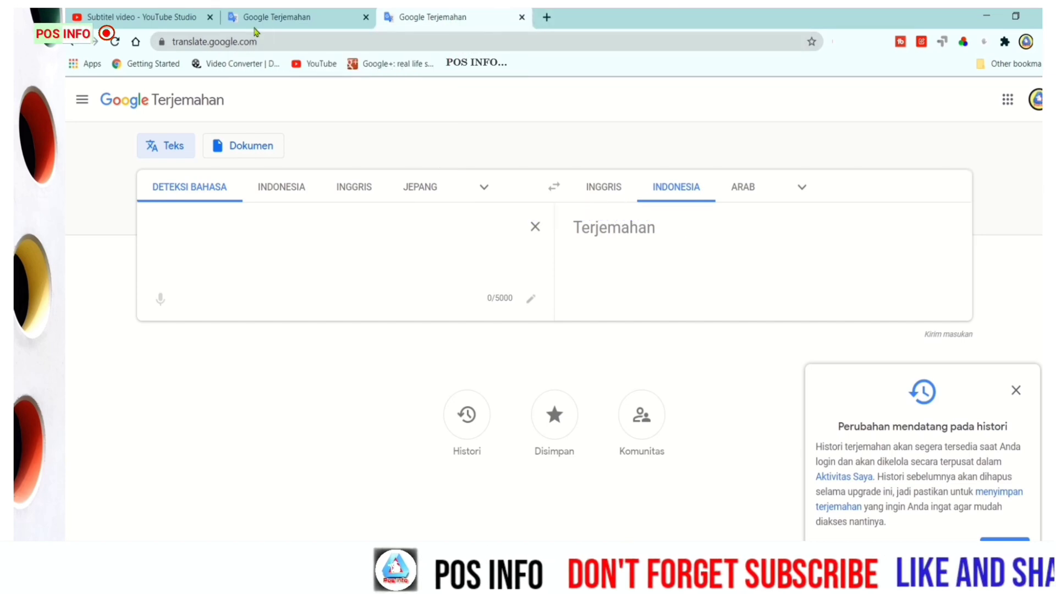
Step: Return to YouTube Studio and copy the full original Indonesian video title from the translation form
{"action": "left_click", "coordinate": [190, 20]}
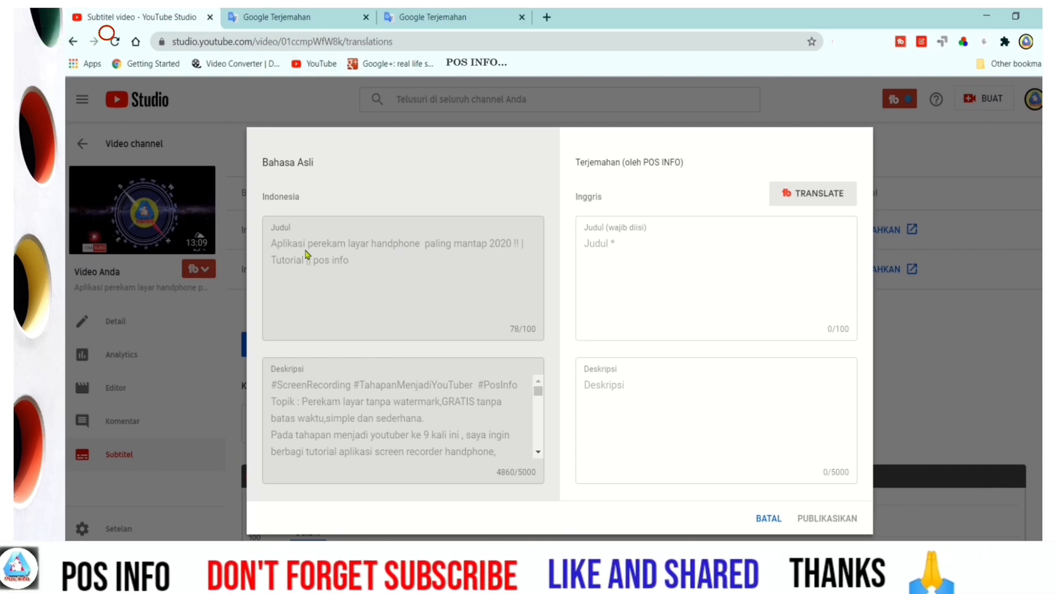
{"action": "left_click_drag", "start_coordinate": [277, 247], "coordinate": [344, 263]}
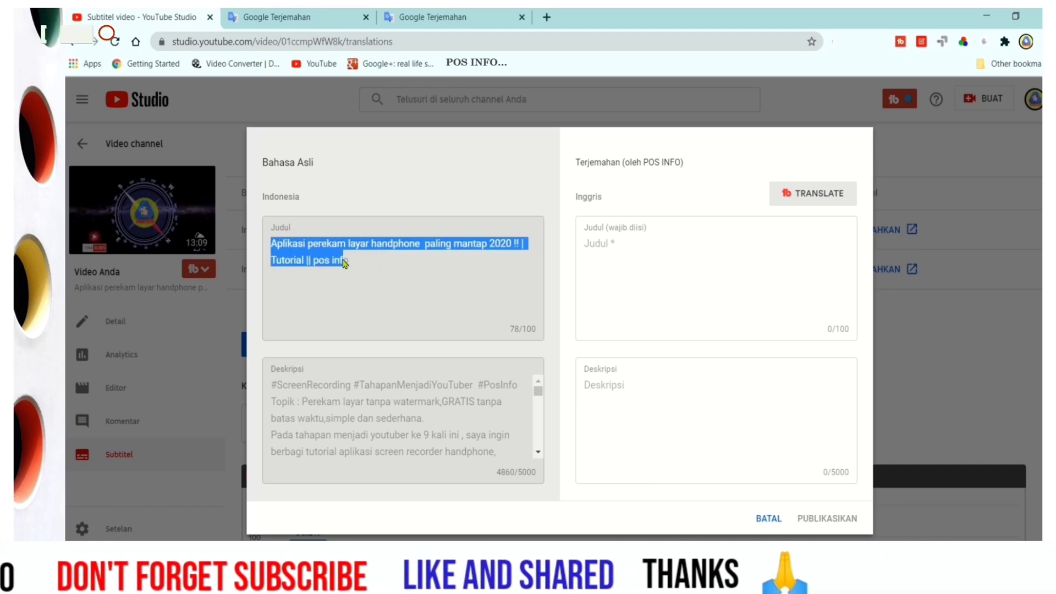
{"action": "right_click", "coordinate": [402, 247]}
{"action": "left_click", "coordinate": [433, 253]}
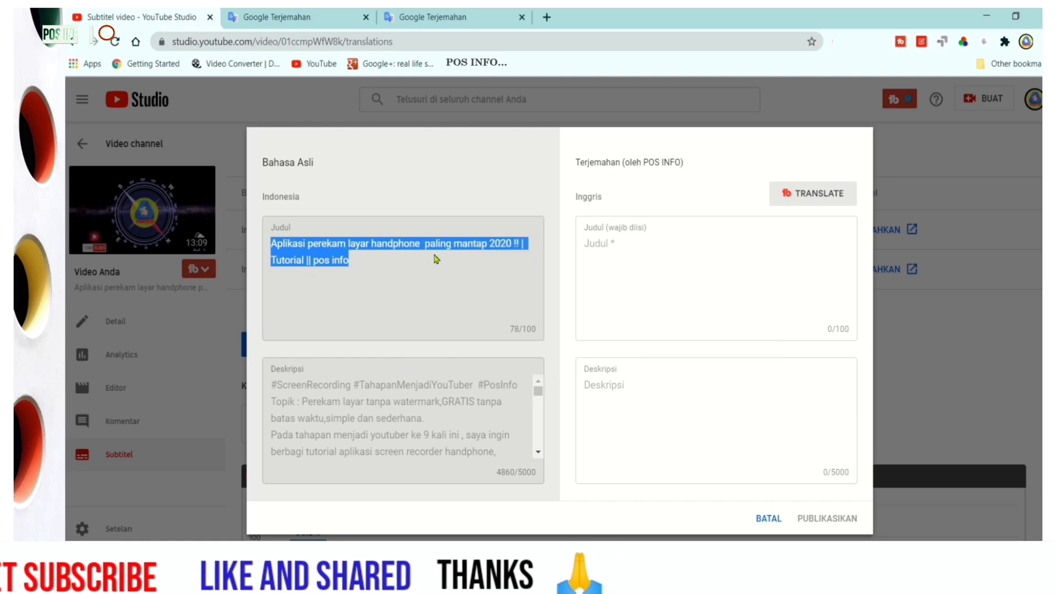
Step: In the first Google Translate tab, paste the copied title with Indonesia as source language and translate it into Inggris
{"action": "left_click", "coordinate": [328, 20]}
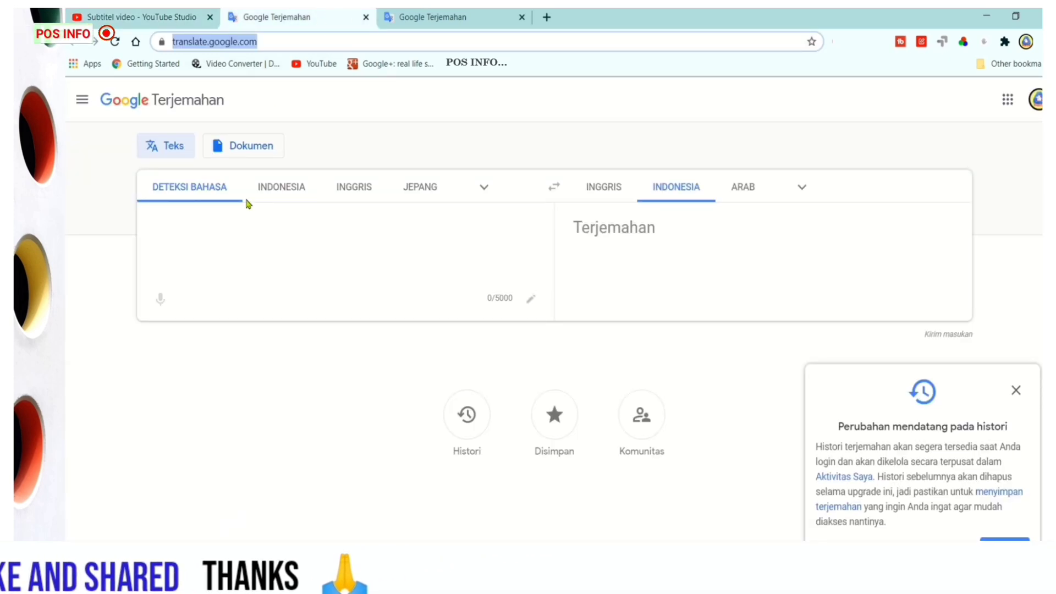
{"action": "left_click", "coordinate": [291, 189]}
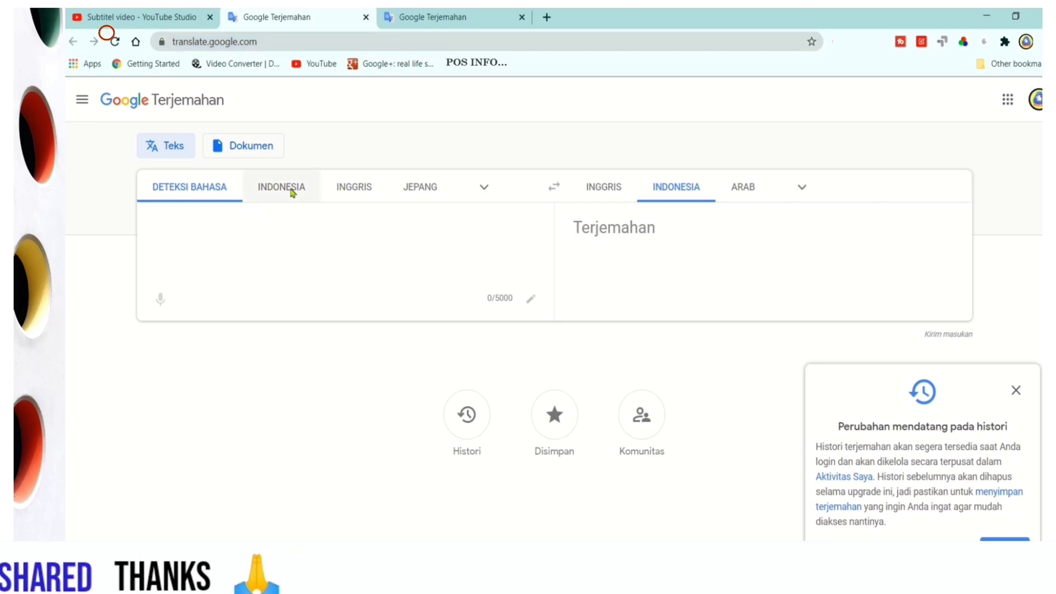
{"action": "right_click", "coordinate": [217, 218]}
{"action": "left_click", "coordinate": [264, 326]}
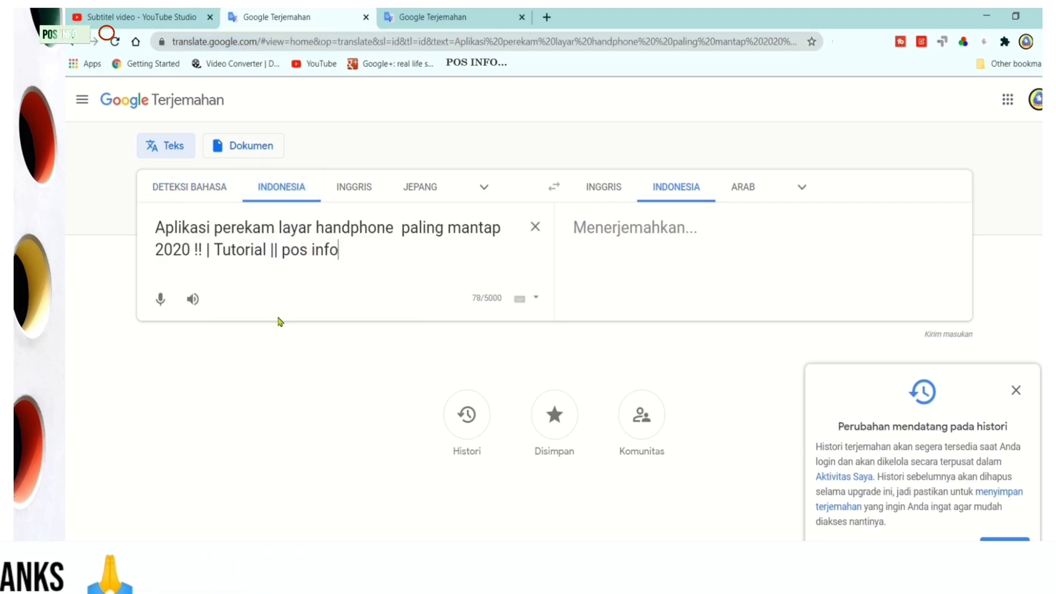
{"action": "left_click", "coordinate": [605, 188]}
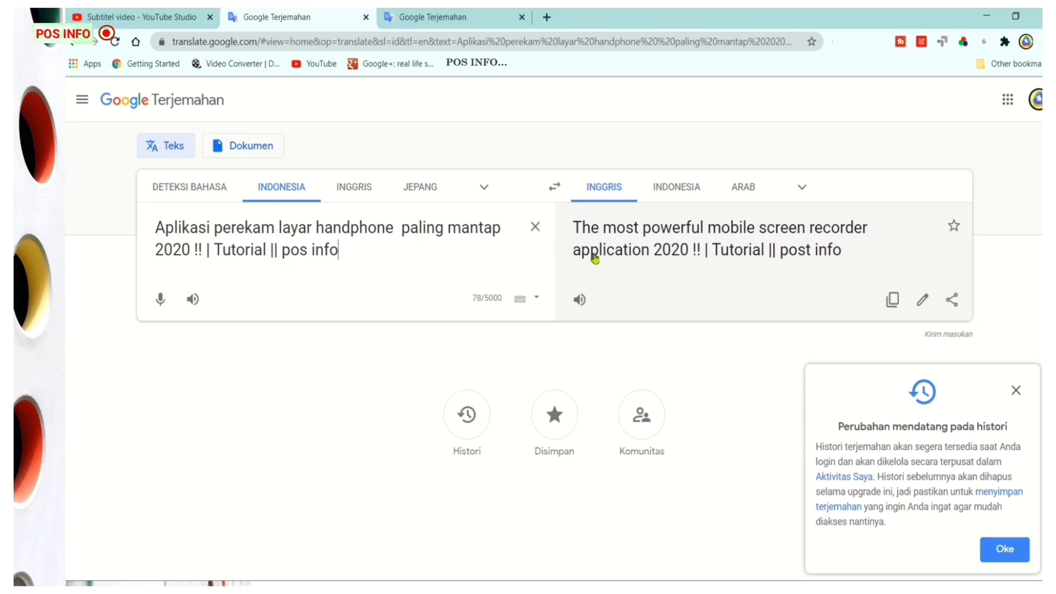
Step: Copy the English title translation and paste it into the Inggris title field of the YouTube Studio translation form
{"action": "left_click", "coordinate": [892, 301]}
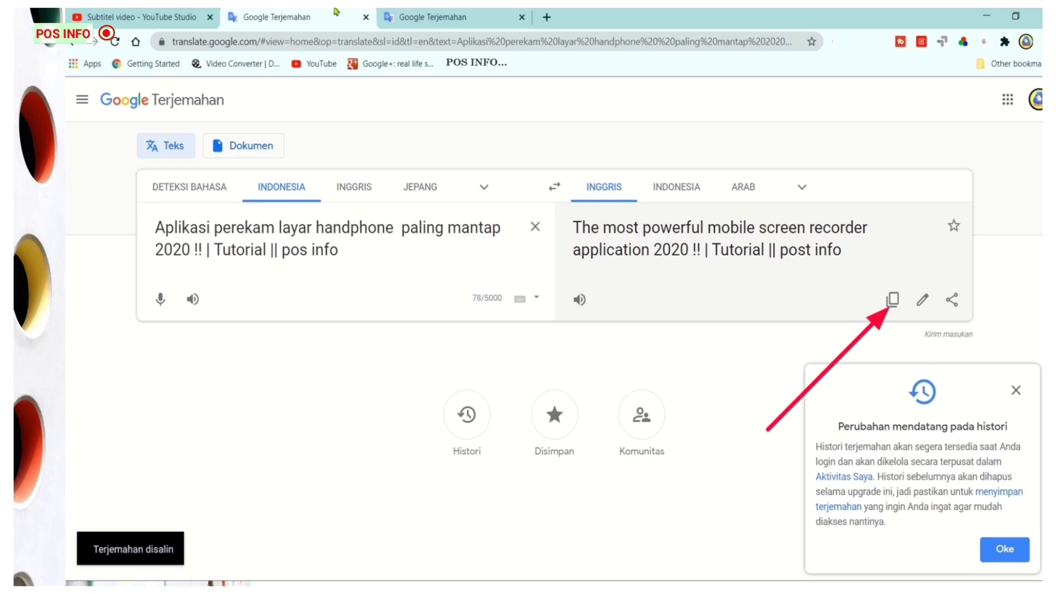
{"action": "left_click", "coordinate": [172, 18]}
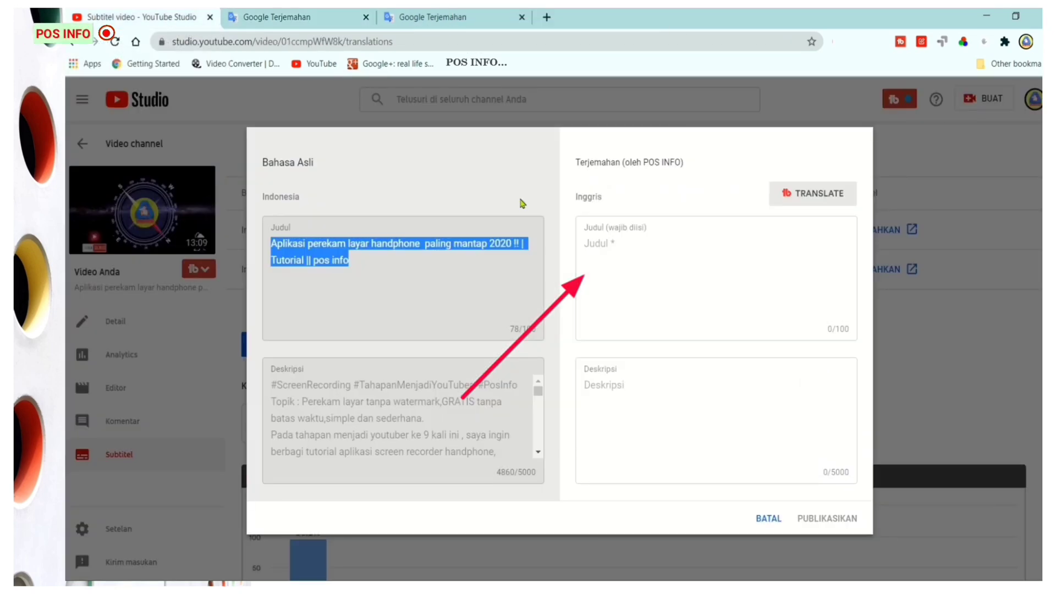
{"action": "right_click", "coordinate": [597, 243]}
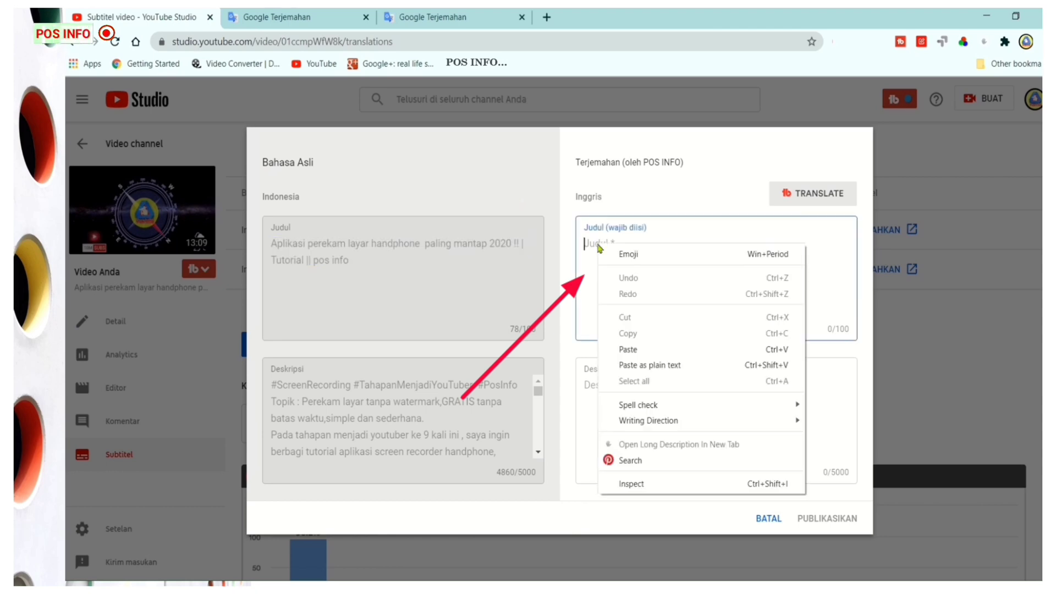
{"action": "left_click", "coordinate": [642, 349]}
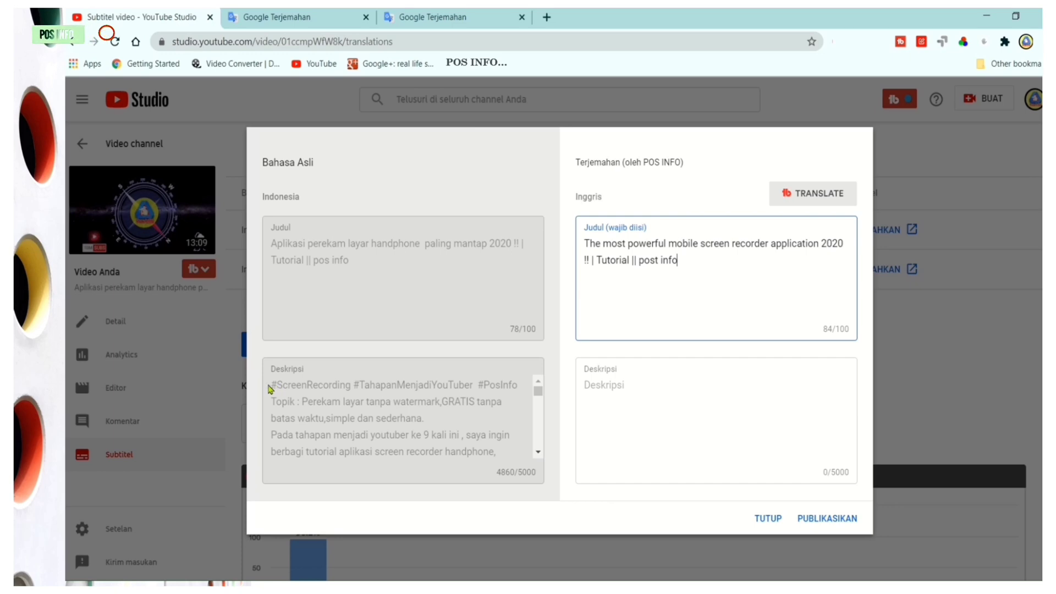
Step: Select the entire original Indonesian description in the translation form and copy it
{"action": "left_click_drag", "start_coordinate": [272, 387], "coordinate": [448, 498]}
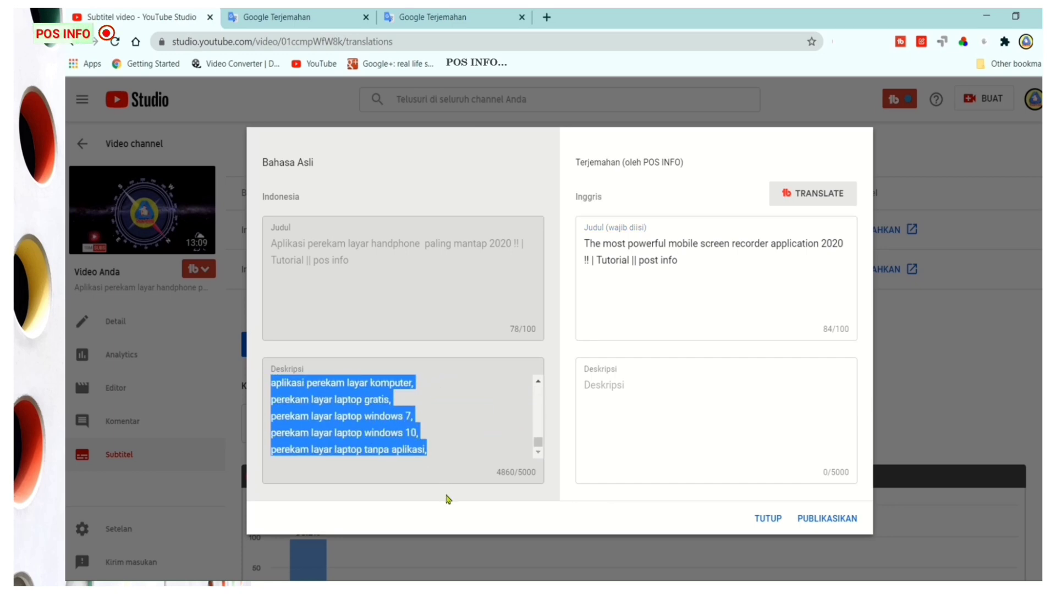
{"action": "right_click", "coordinate": [360, 424]}
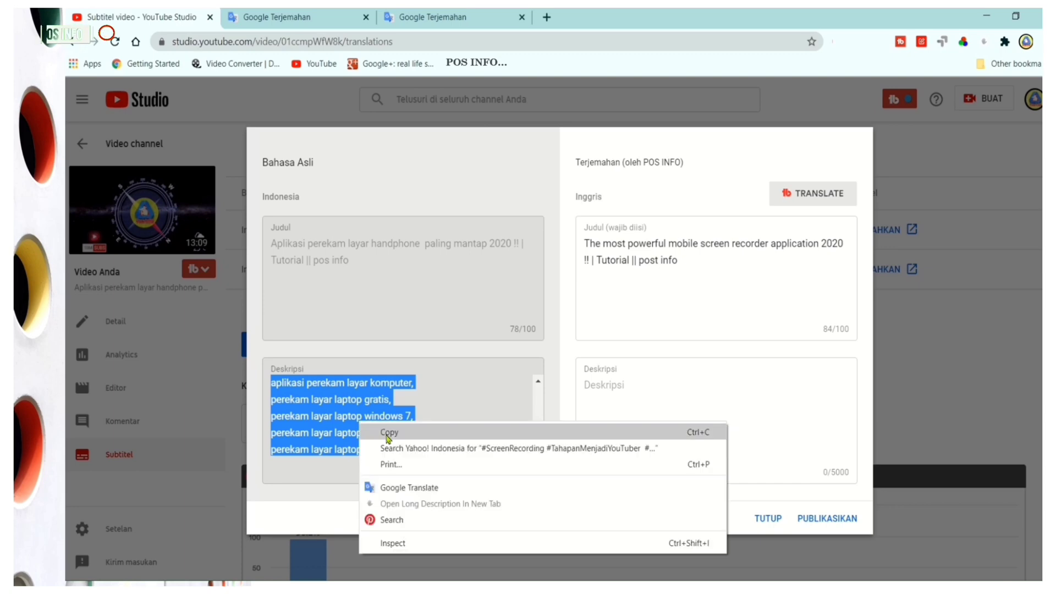
{"action": "left_click", "coordinate": [388, 433]}
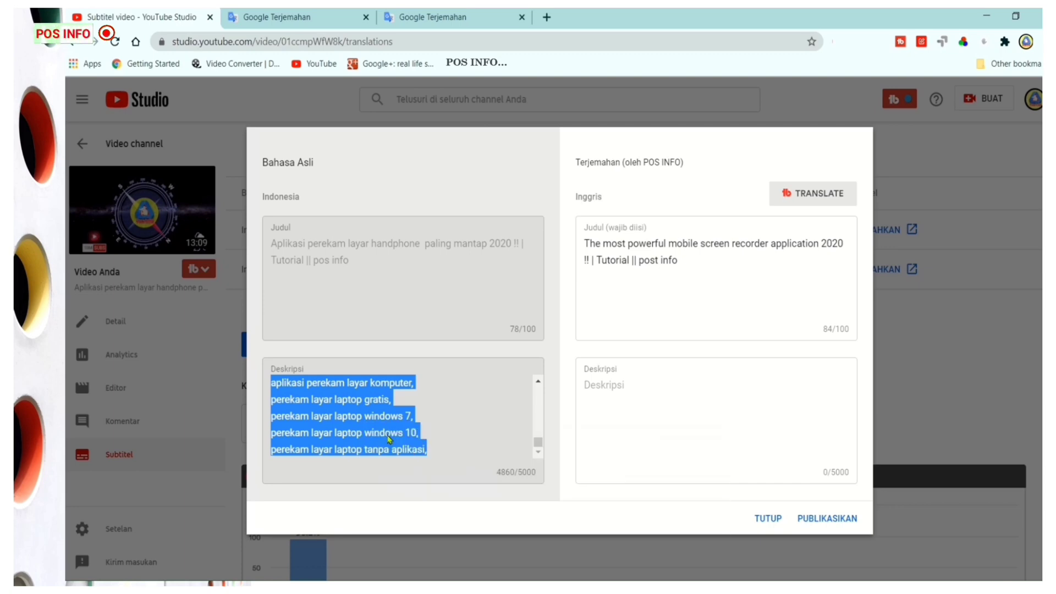
Step: In the second Google Translate tab, set the source language to Indonesia and paste the copied video description
{"action": "left_click", "coordinate": [432, 20]}
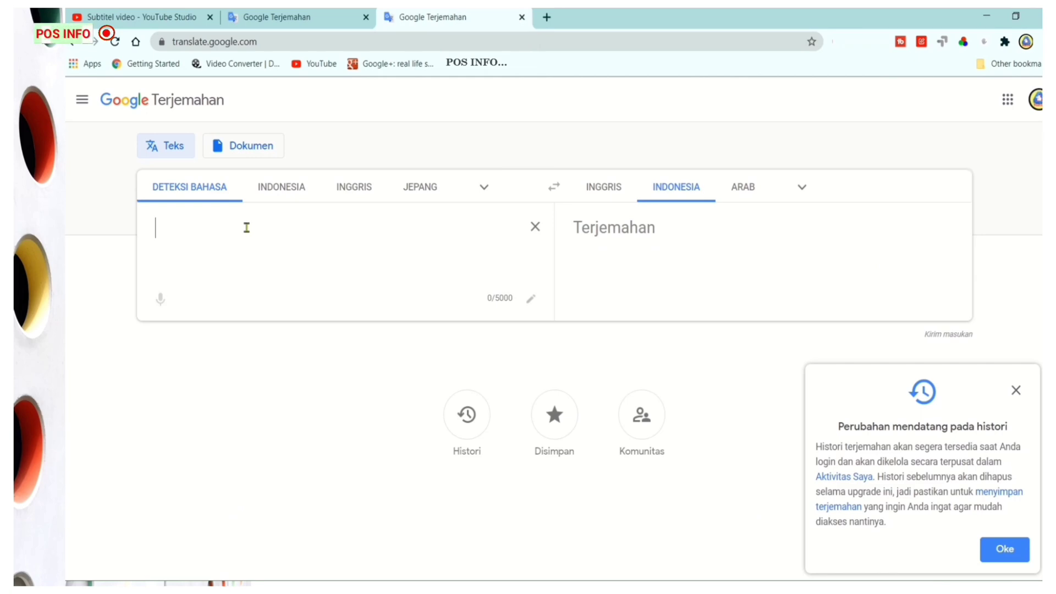
{"action": "left_click", "coordinate": [282, 188]}
{"action": "right_click", "coordinate": [215, 223]}
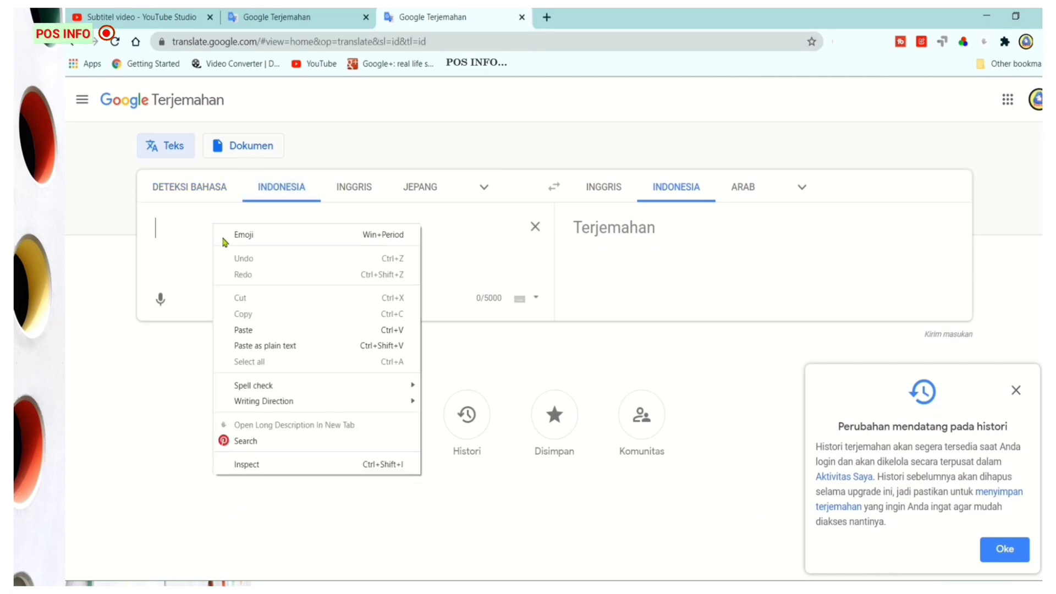
{"action": "left_click", "coordinate": [263, 331]}
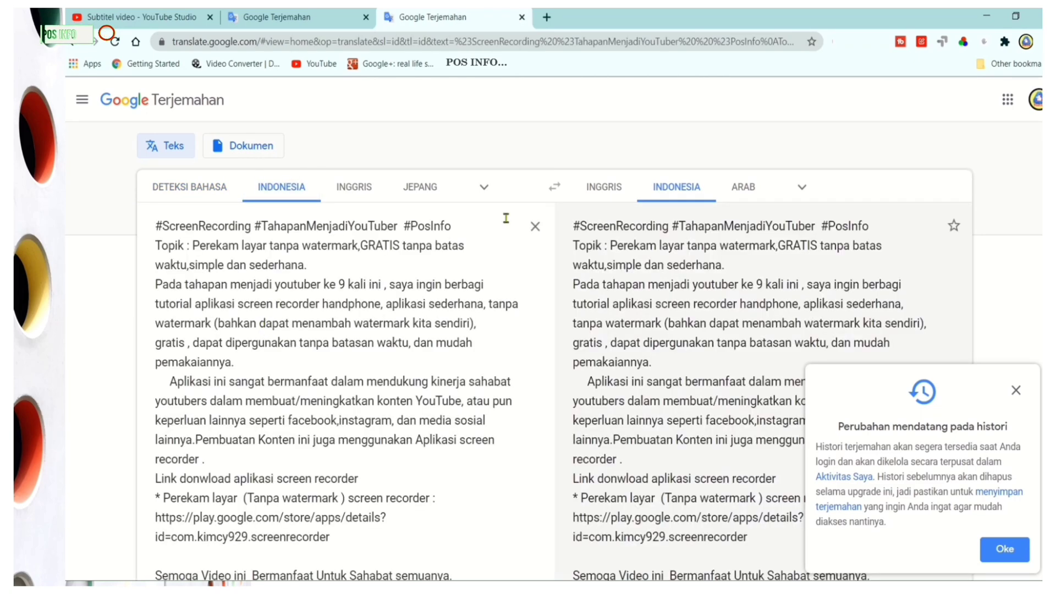
Step: Translate the pasted Indonesian description into Inggris, dismiss the history notice, and copy the whole English translation
{"action": "left_click", "coordinate": [610, 193]}
{"action": "scroll", "coordinate": [891, 322], "scroll_direction": "down", "scroll_amount": 10}
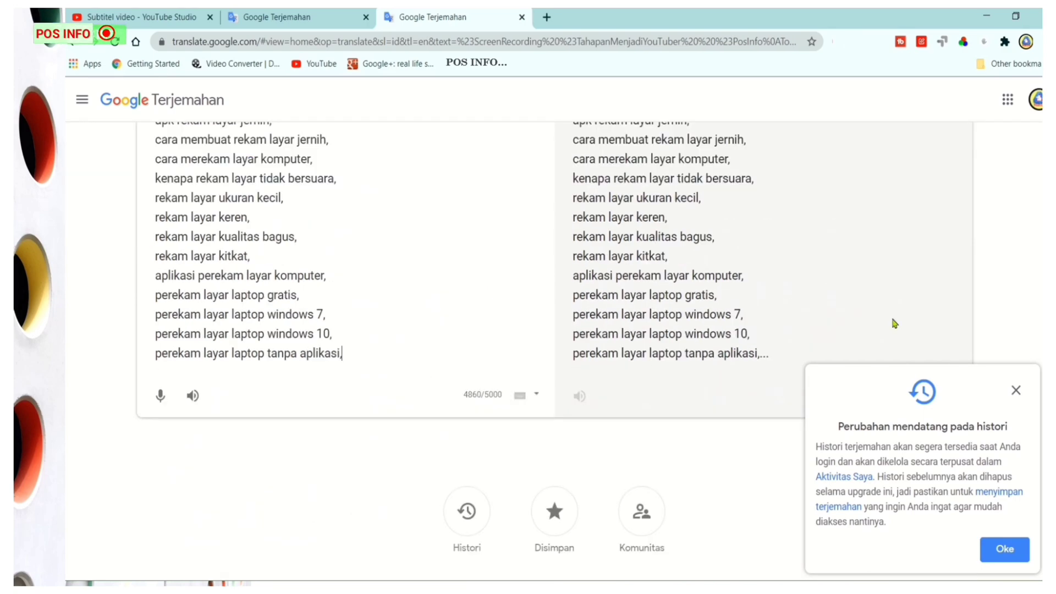
{"action": "left_click", "coordinate": [1015, 390]}
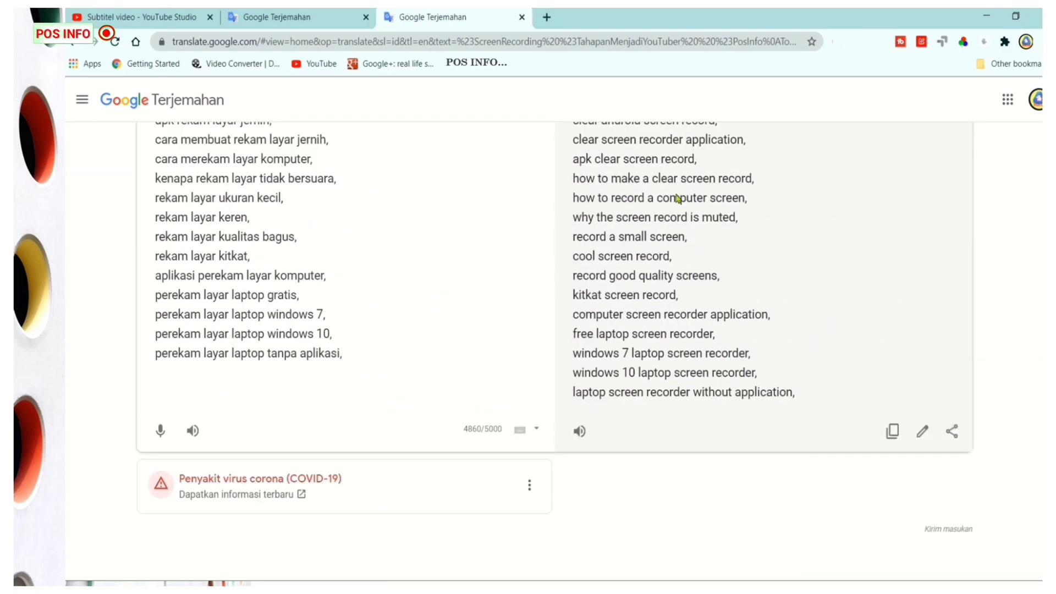
{"action": "scroll", "coordinate": [691, 211], "scroll_direction": "up", "scroll_amount": 3}
{"action": "scroll", "coordinate": [698, 231], "scroll_direction": "down", "scroll_amount": 3}
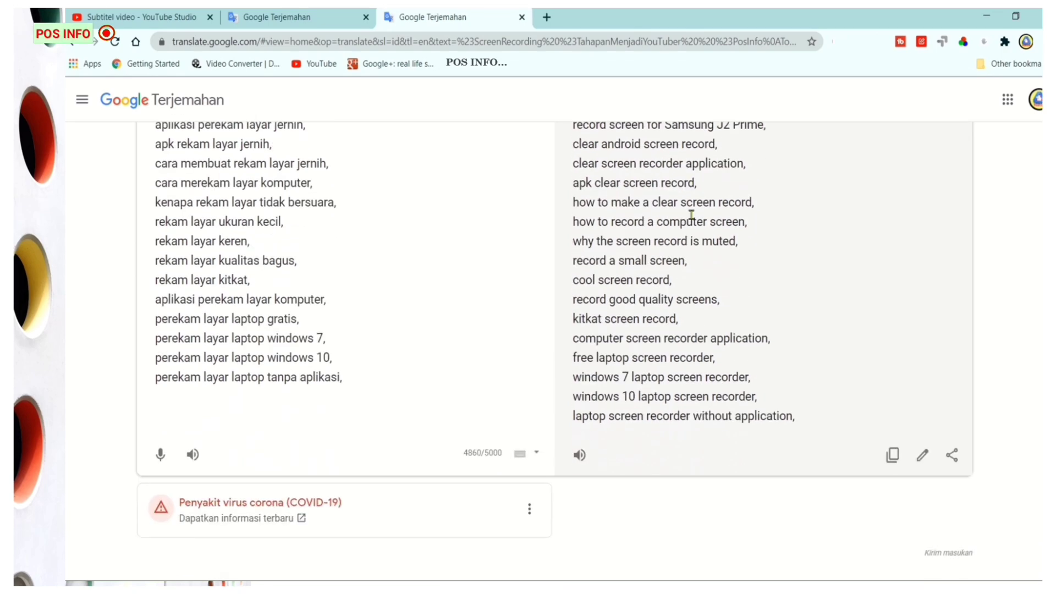
{"action": "left_click", "coordinate": [892, 454]}
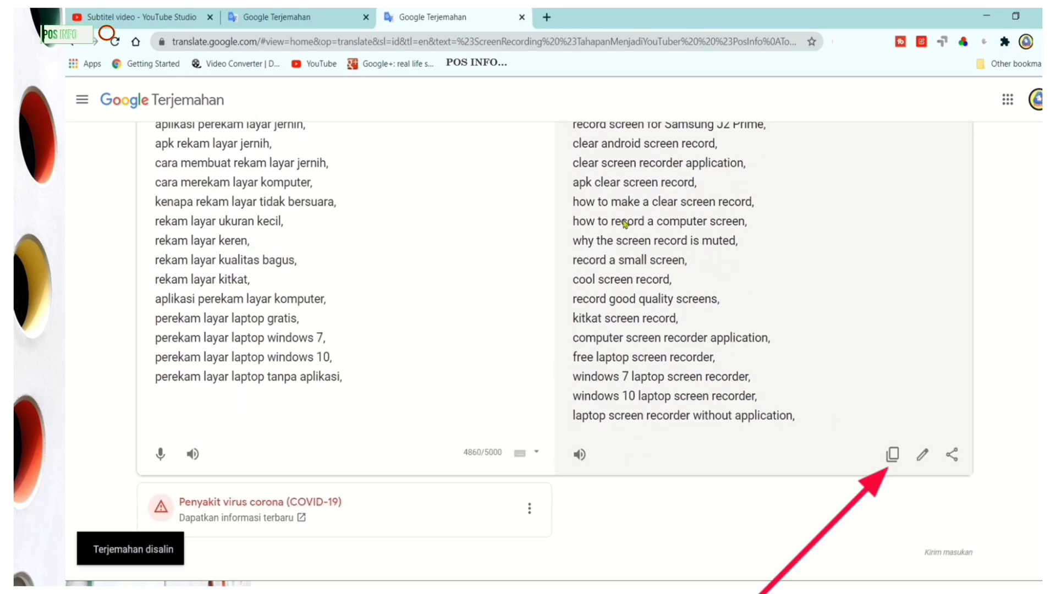
Step: Return to YouTube Studio and paste the English description translation into the Inggris description field
{"action": "left_click", "coordinate": [186, 25]}
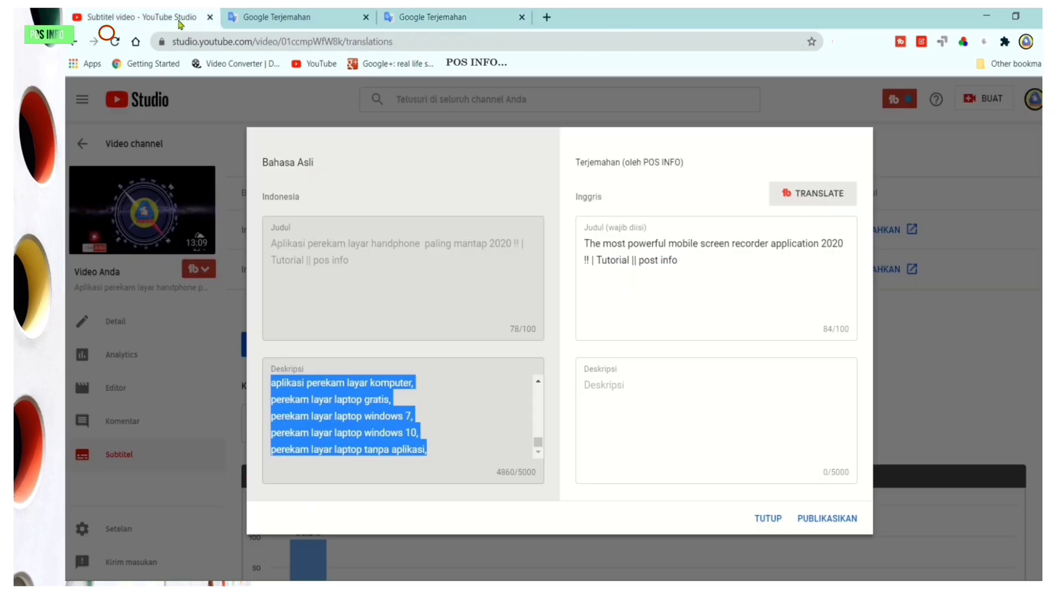
{"action": "right_click", "coordinate": [619, 395]}
{"action": "left_click", "coordinate": [663, 255]}
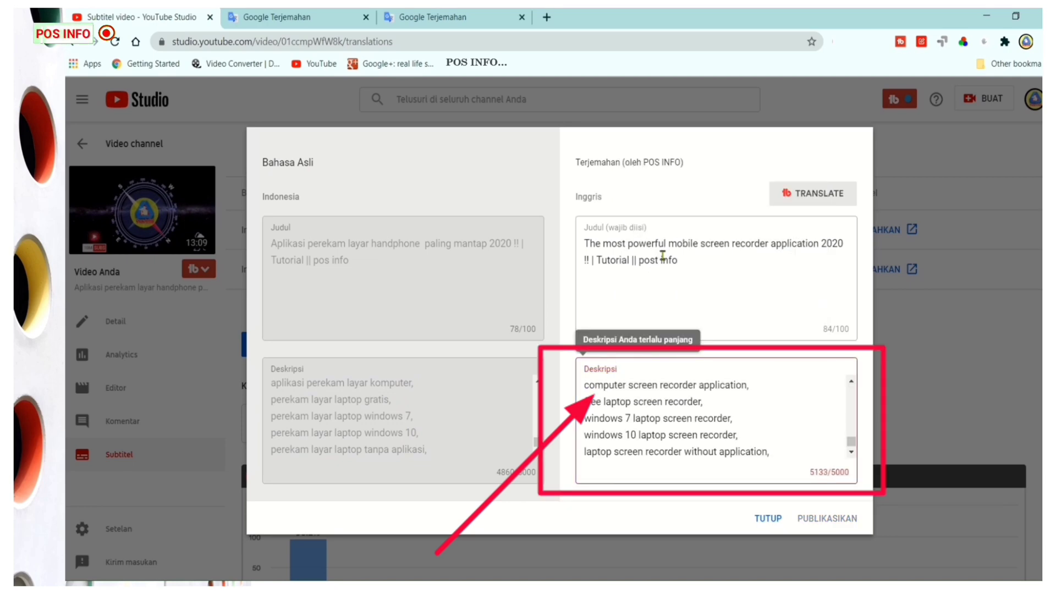
Step: Delete the English description's final tag lines from "clear screen recorder application," to the end, and publish the translation
{"action": "left_click", "coordinate": [799, 450]}
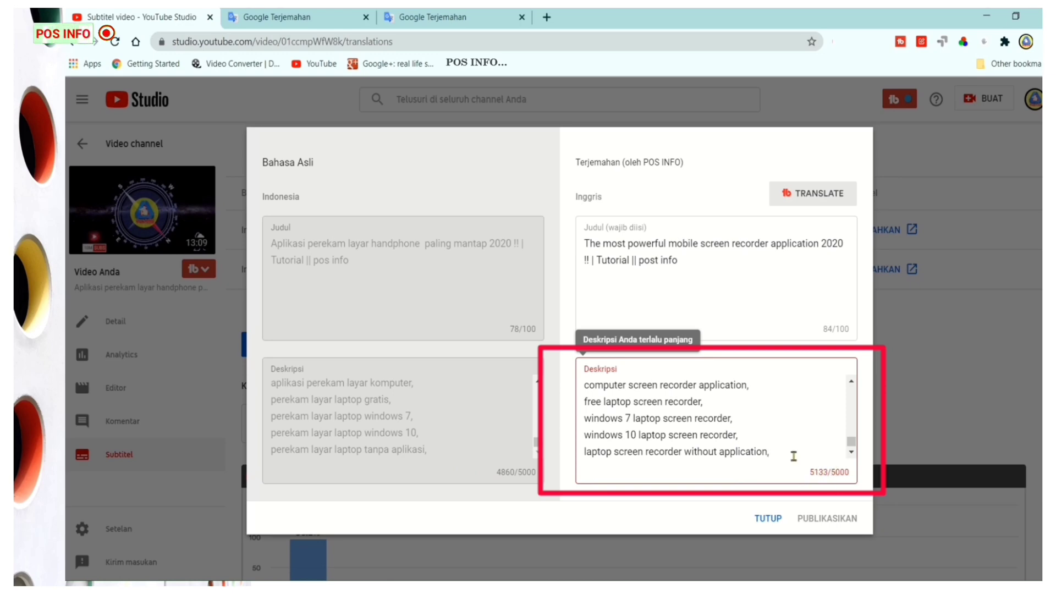
{"action": "left_click_drag", "start_coordinate": [783, 453], "coordinate": [583, 436]}
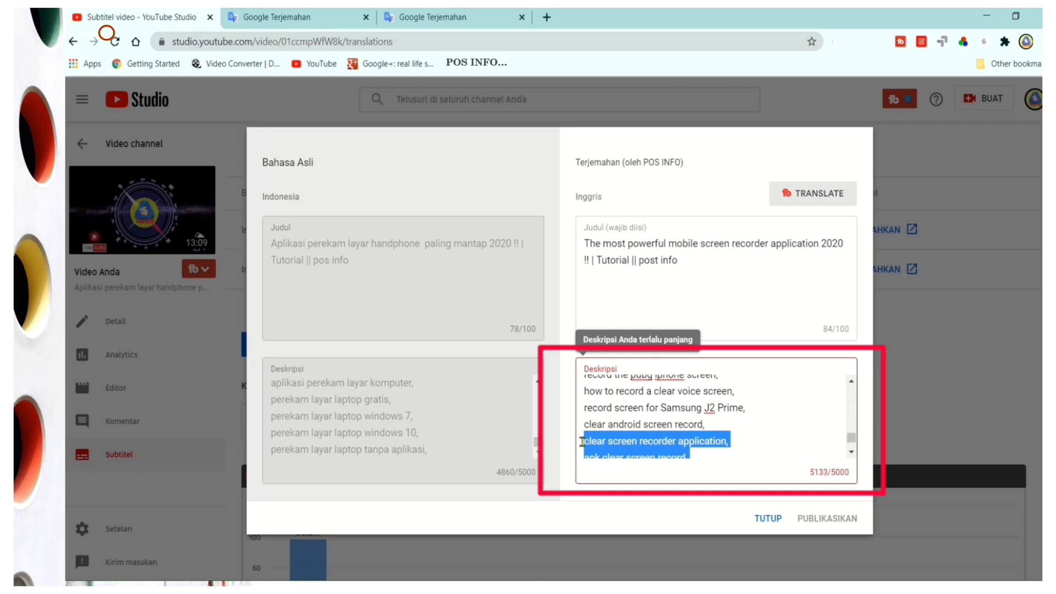
{"action": "key", "text": "BackSpace"}
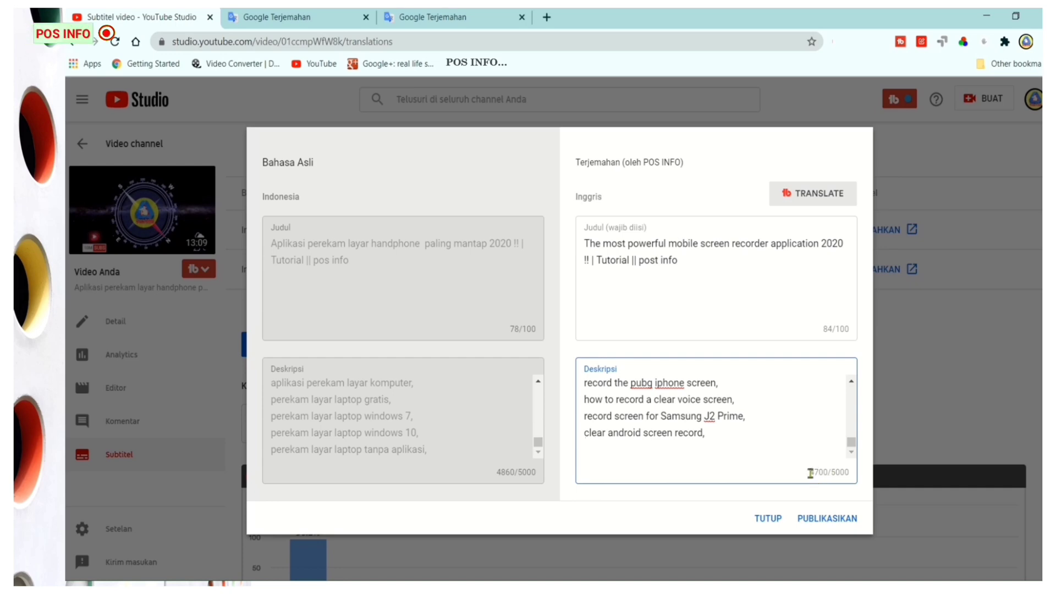
{"action": "left_click_drag", "start_coordinate": [811, 472], "coordinate": [859, 476]}
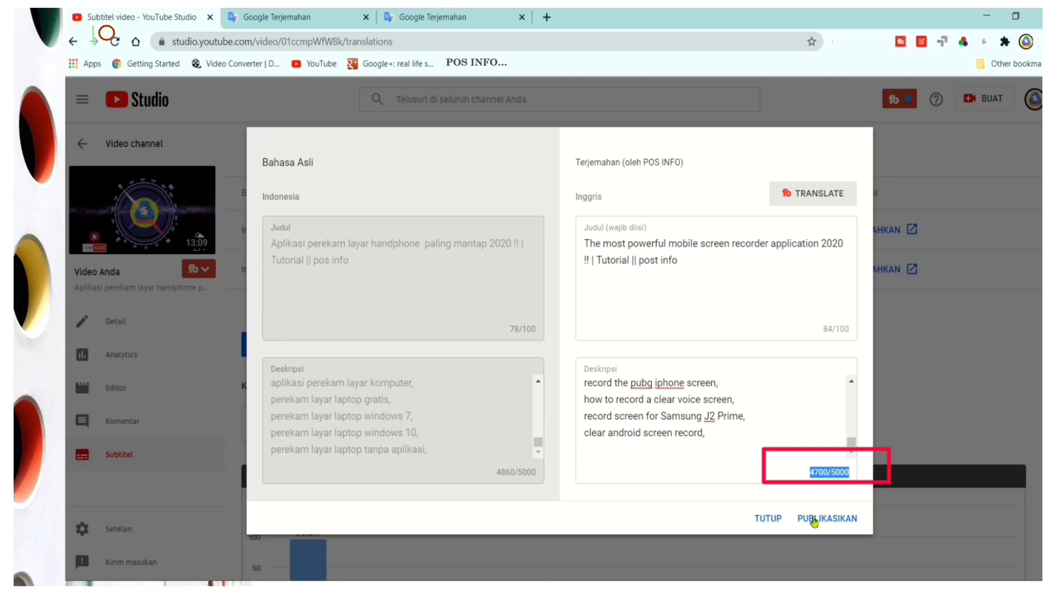
{"action": "left_click", "coordinate": [787, 379]}
{"action": "key", "text": "ctrl+a"}
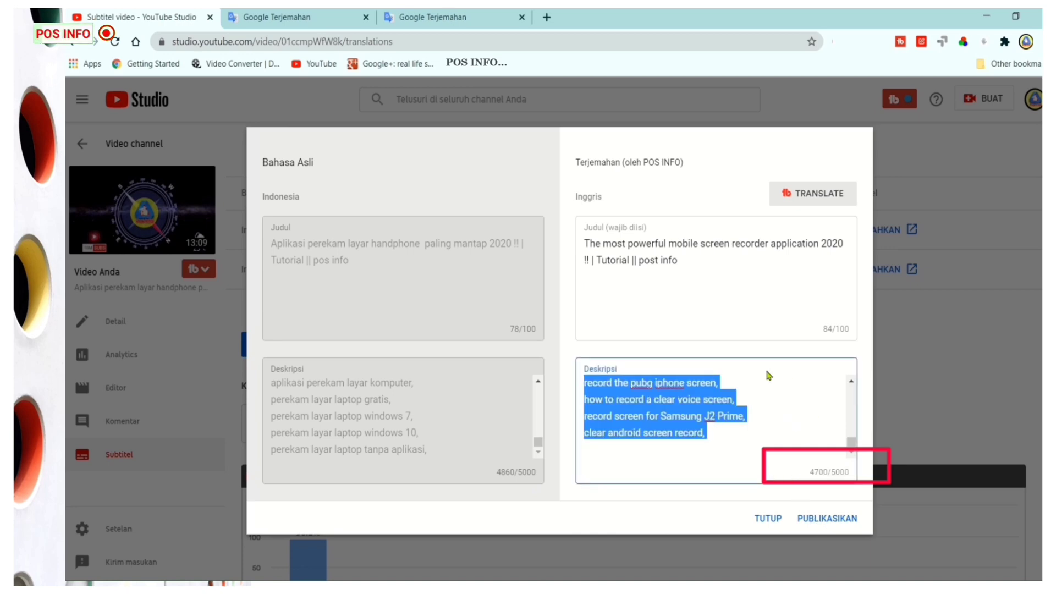
{"action": "left_click", "coordinate": [835, 525]}
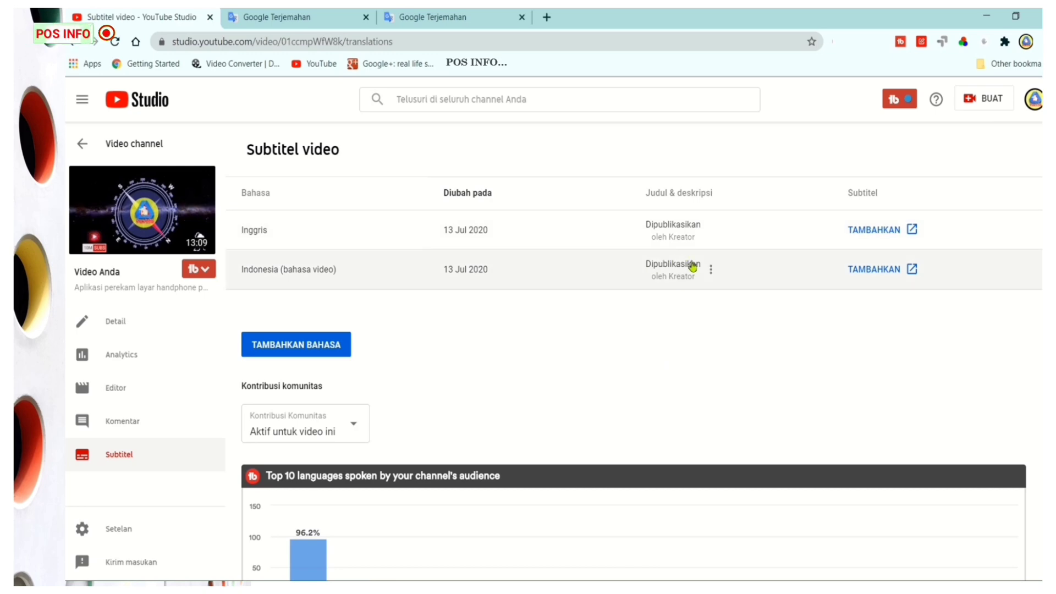
Step: Add Jepang as a new language for the video and open its title and description translation form
{"action": "left_click", "coordinate": [332, 347]}
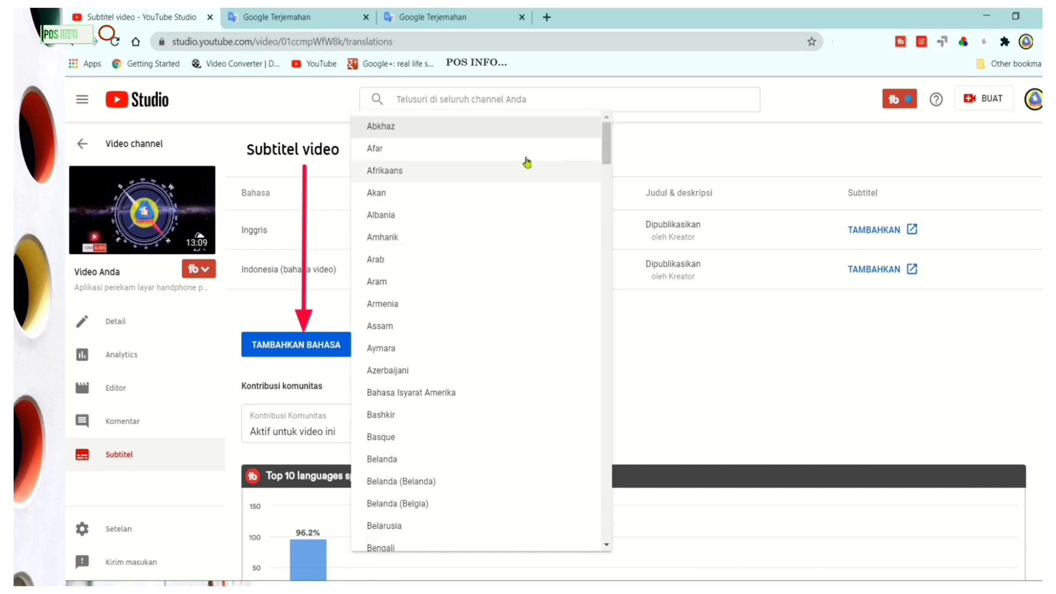
{"action": "left_click_drag", "start_coordinate": [607, 157], "coordinate": [608, 273]}
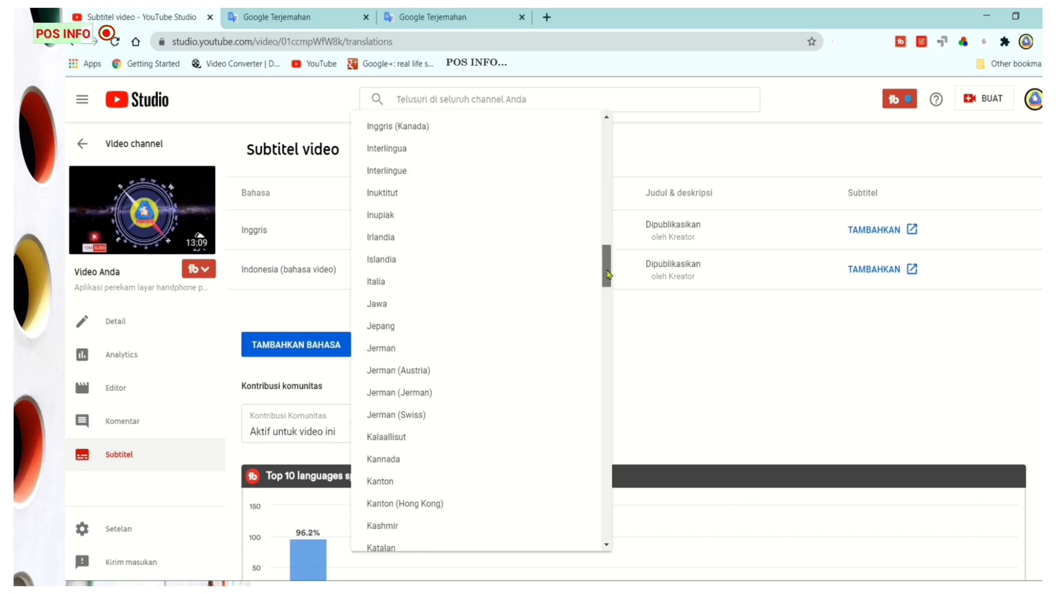
{"action": "left_click", "coordinate": [454, 331]}
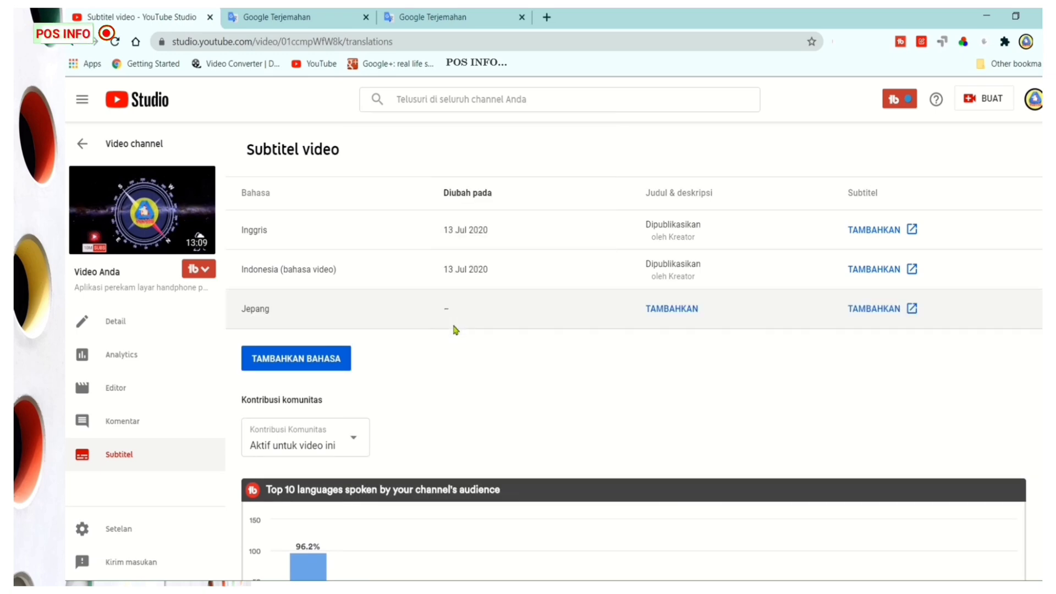
{"action": "left_click", "coordinate": [685, 314]}
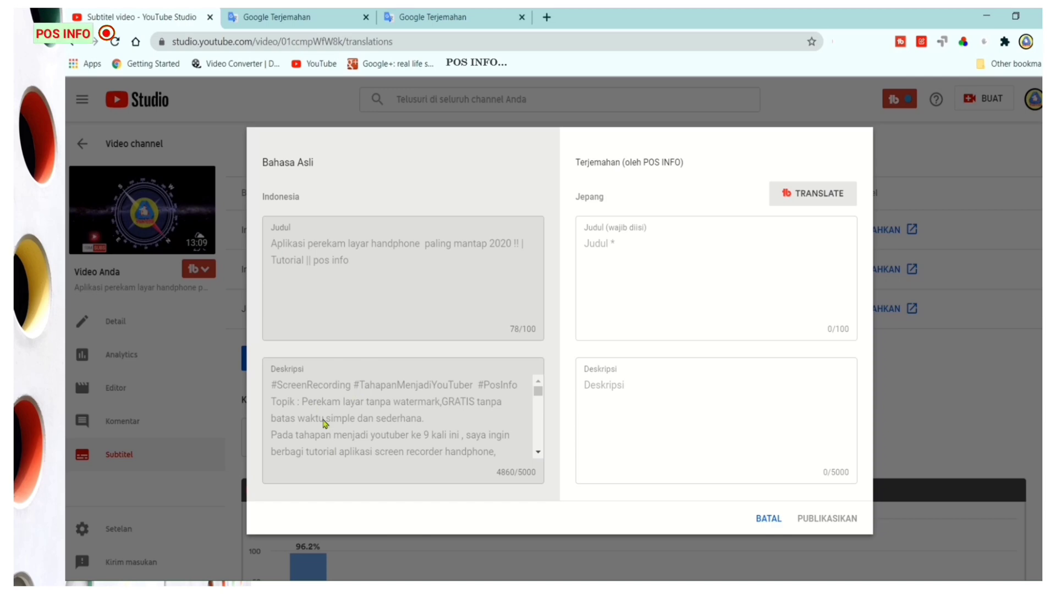
Step: In the first Google Translate tab, set the title's target language to Jepang and copy the translation
{"action": "left_click", "coordinate": [306, 18]}
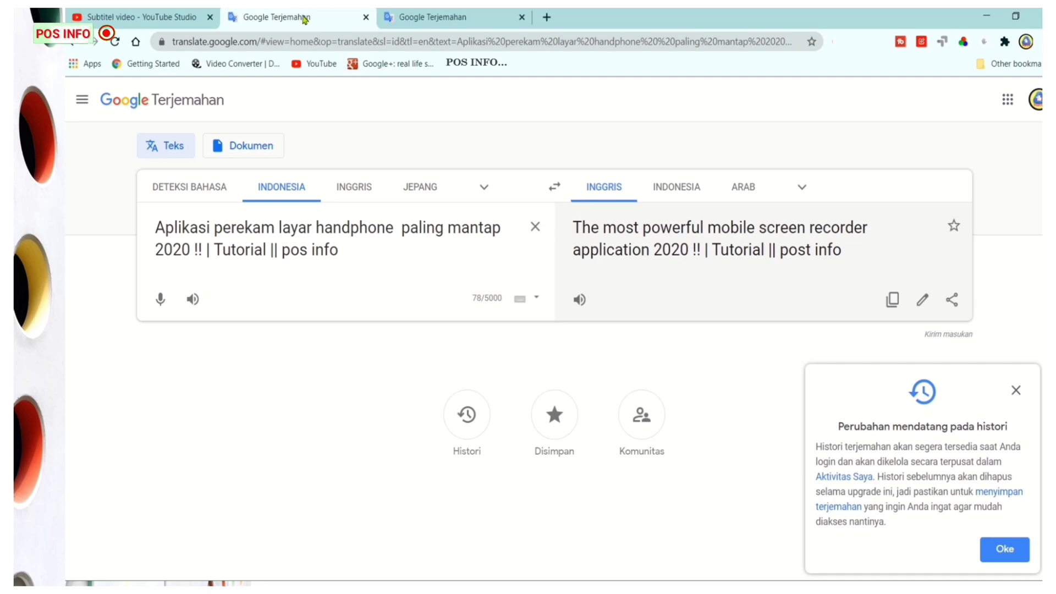
{"action": "left_click", "coordinate": [802, 187]}
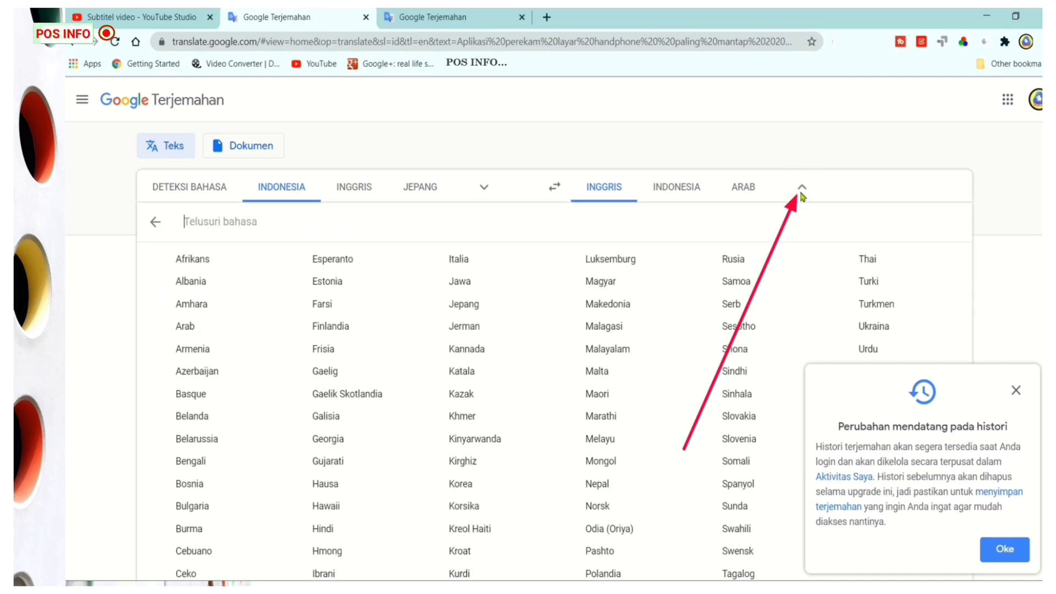
{"action": "left_click", "coordinate": [1004, 549]}
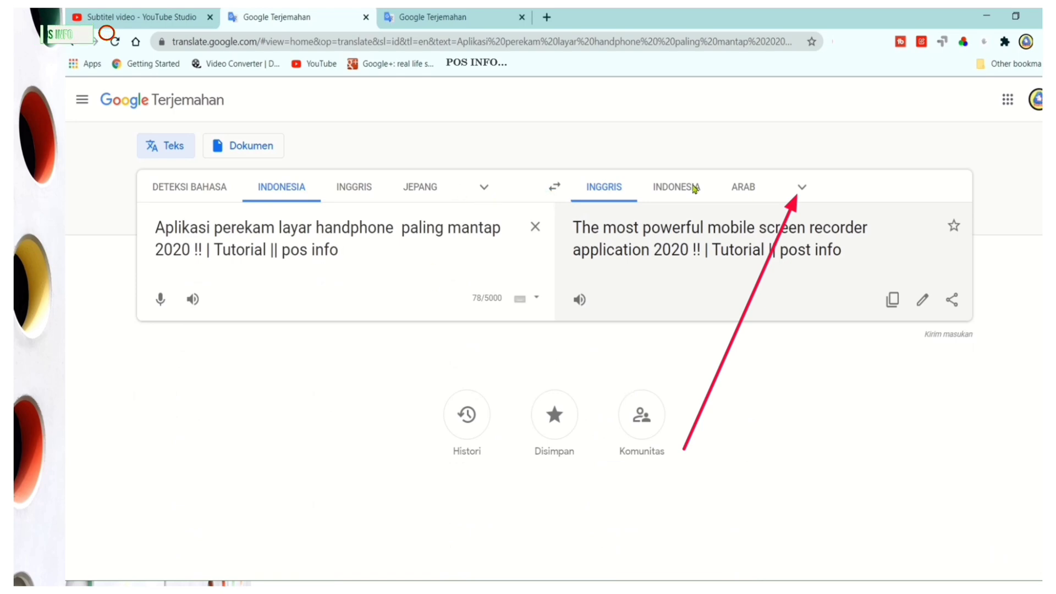
{"action": "left_click", "coordinate": [803, 187]}
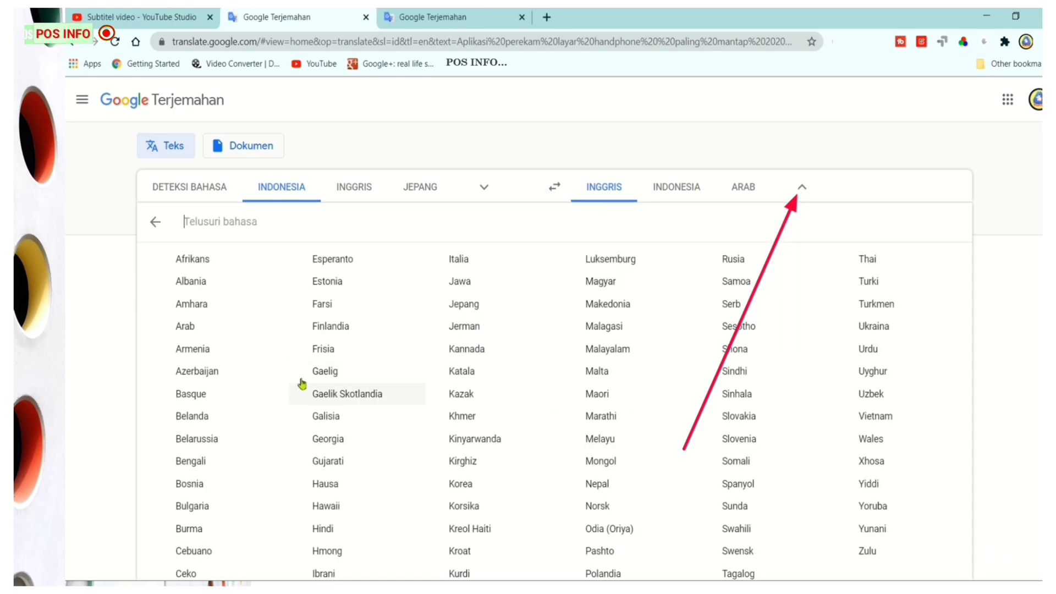
{"action": "scroll", "coordinate": [732, 374], "scroll_direction": "down", "scroll_amount": 1}
{"action": "scroll", "coordinate": [827, 415], "scroll_direction": "down", "scroll_amount": 2}
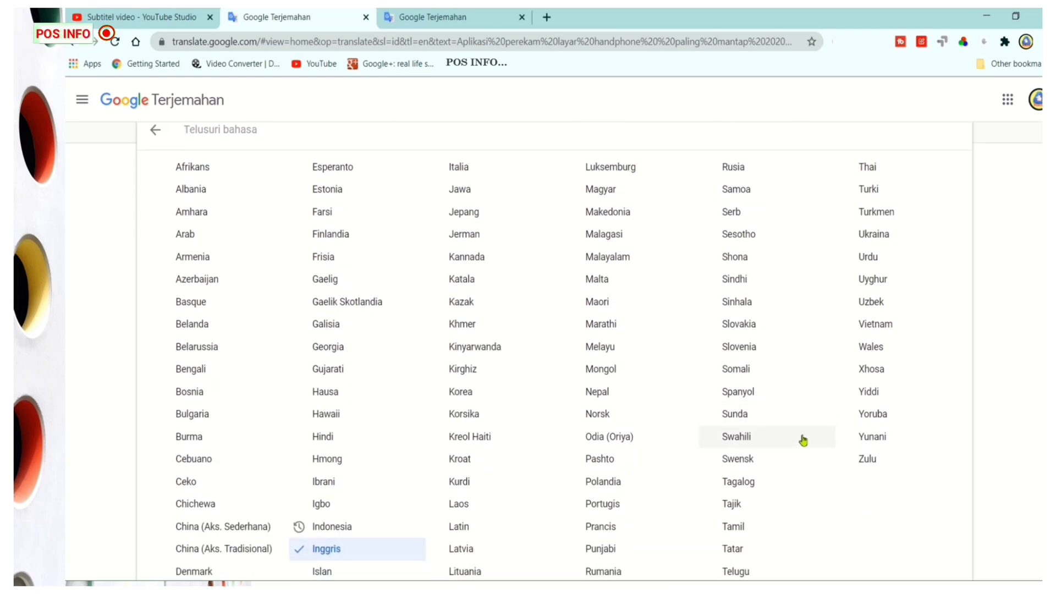
{"action": "left_click", "coordinate": [464, 211]}
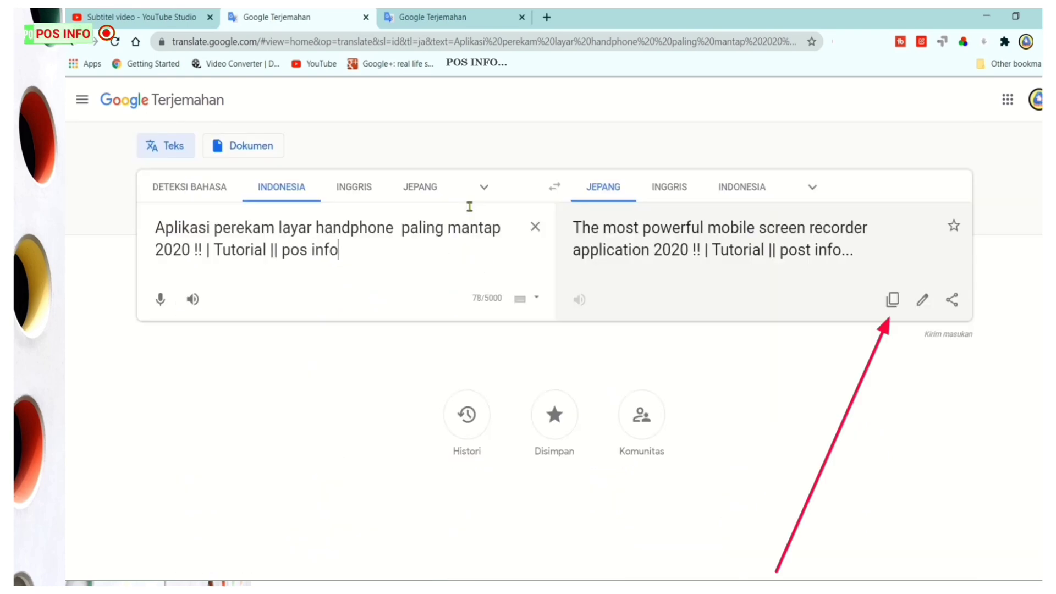
{"action": "left_click", "coordinate": [891, 304]}
Step: Return to YouTube Studio and paste the Japanese title translation into the Jepang title field
{"action": "left_click", "coordinate": [173, 15]}
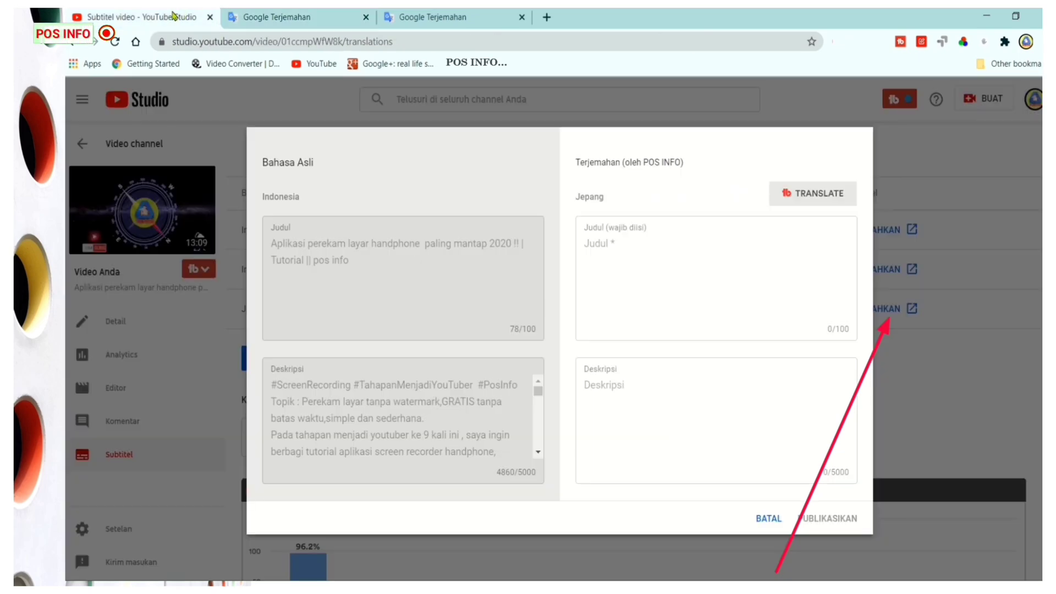
{"action": "left_click", "coordinate": [667, 261]}
{"action": "right_click", "coordinate": [641, 251]}
{"action": "left_click", "coordinate": [671, 357]}
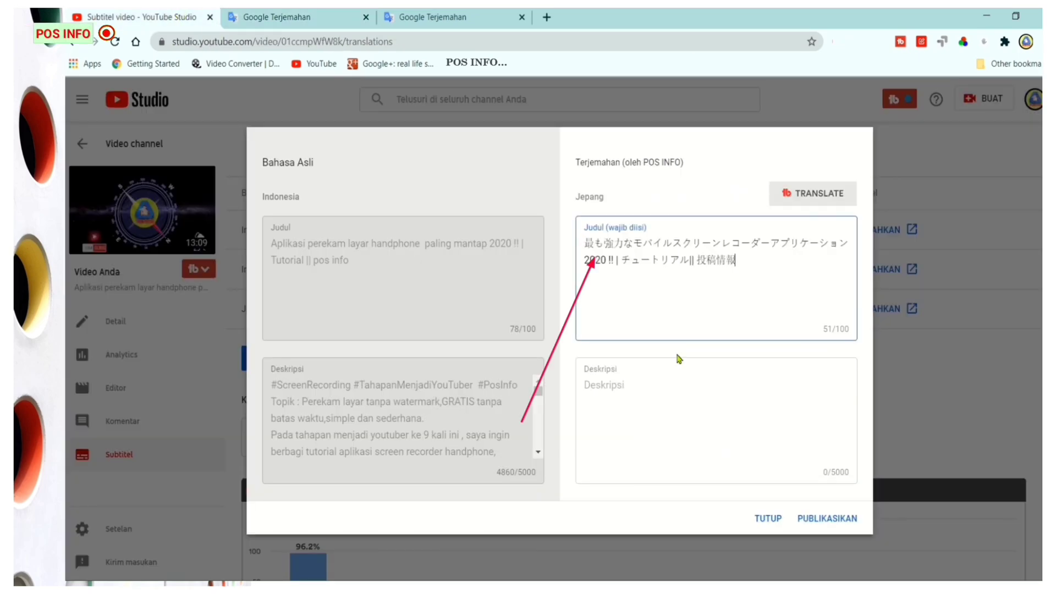
Step: In the second Google Translate tab, change the description's target language to Jepang and copy the full translation
{"action": "left_click", "coordinate": [429, 17]}
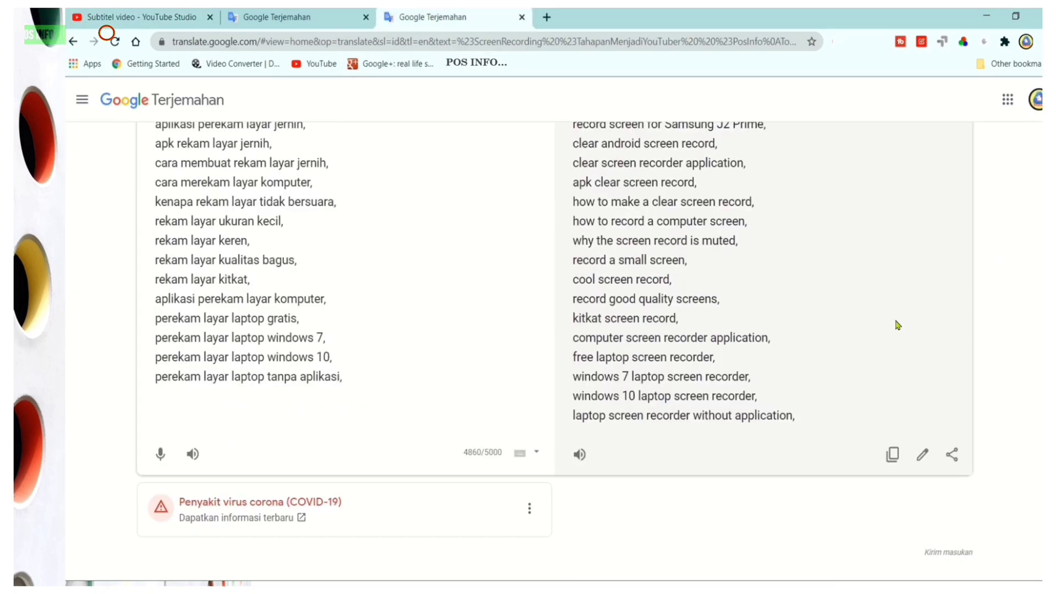
{"action": "scroll", "coordinate": [880, 314], "scroll_direction": "up", "scroll_amount": 12}
{"action": "scroll", "coordinate": [874, 284], "scroll_direction": "up", "scroll_amount": 15}
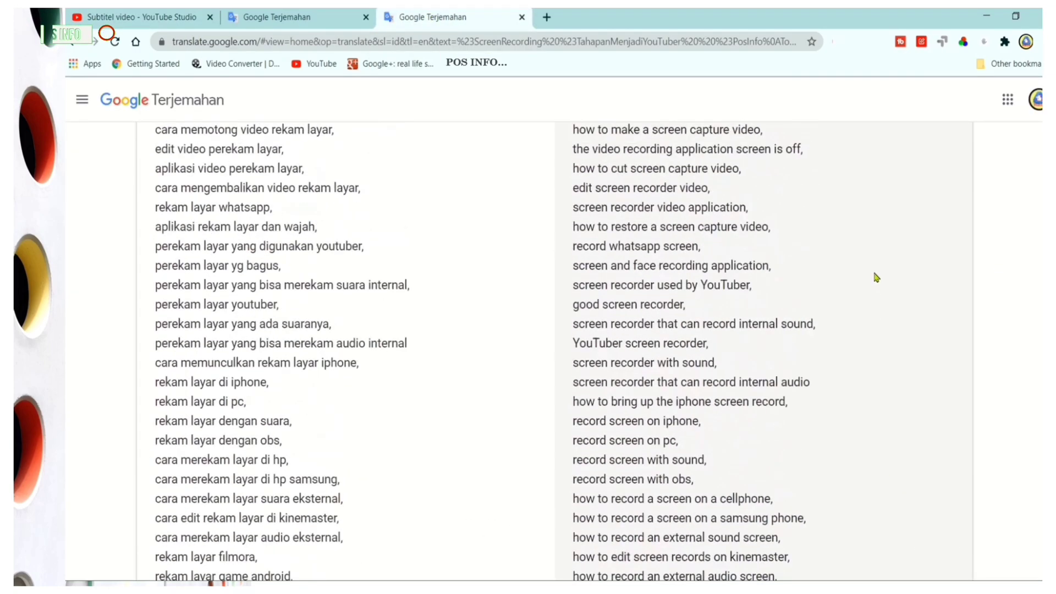
{"action": "scroll", "coordinate": [861, 233], "scroll_direction": "up", "scroll_amount": 15}
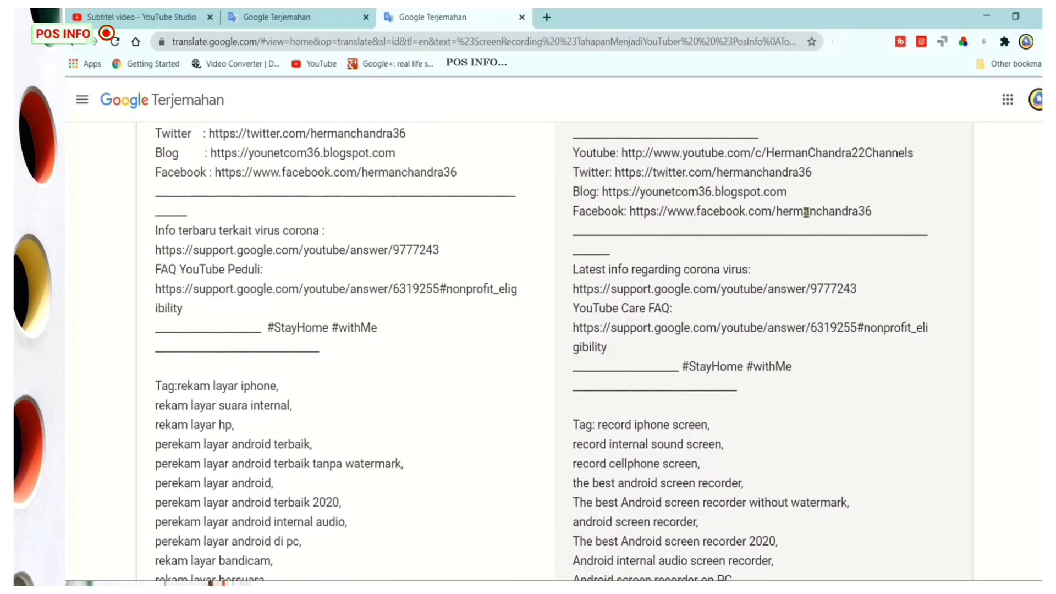
{"action": "scroll", "coordinate": [787, 193], "scroll_direction": "up", "scroll_amount": 8}
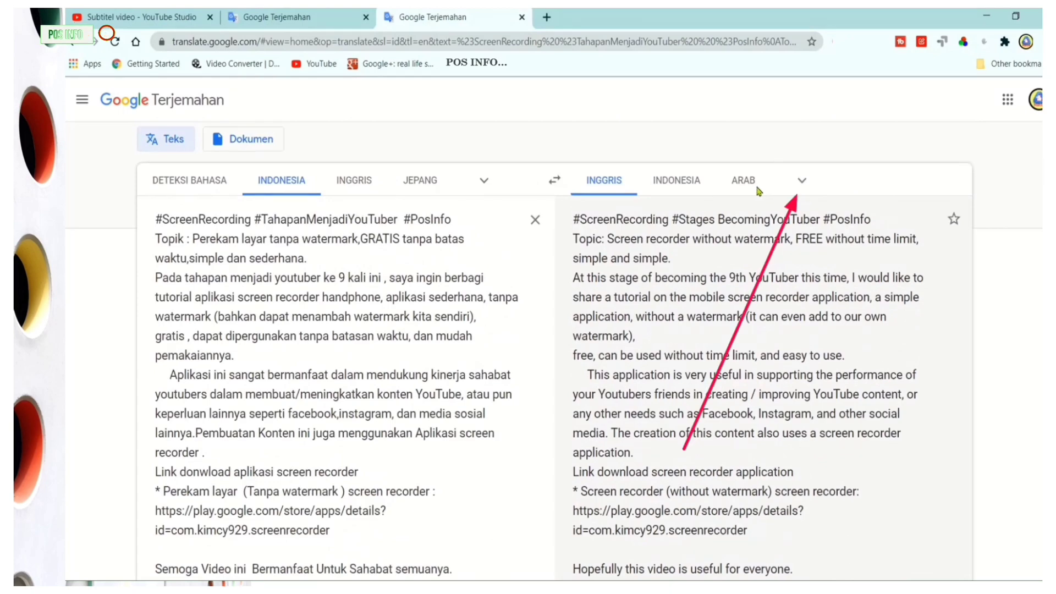
{"action": "left_click", "coordinate": [802, 181]}
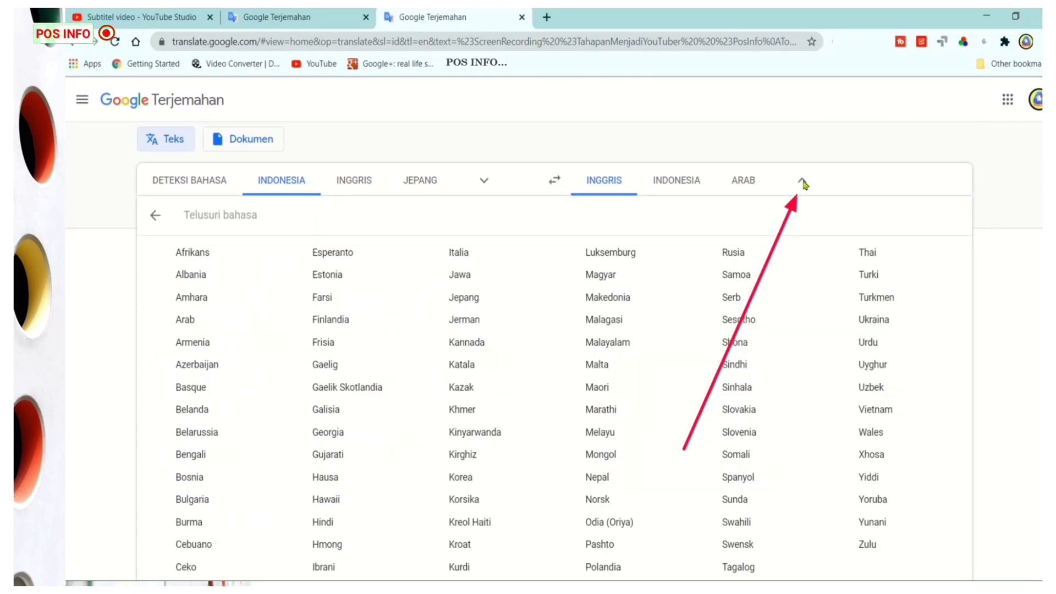
{"action": "type", "text": "je"}
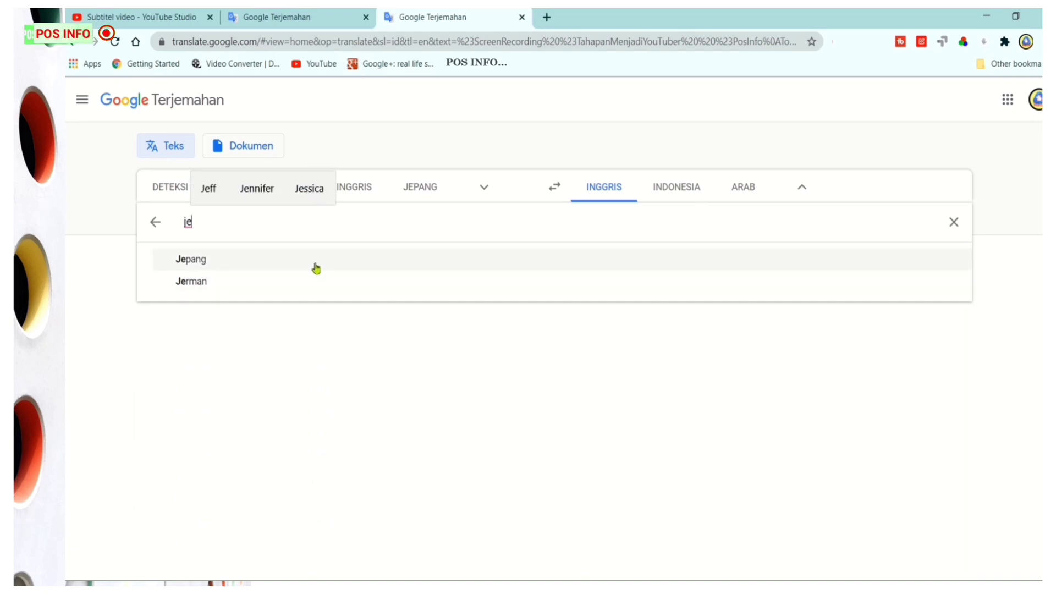
{"action": "left_click", "coordinate": [316, 265]}
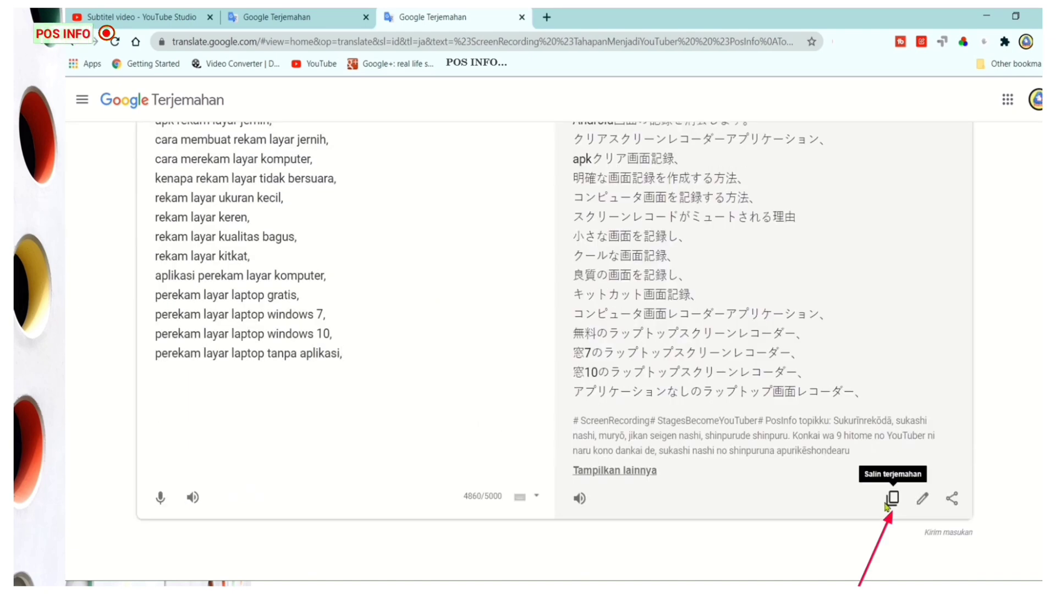
{"action": "left_click", "coordinate": [890, 502]}
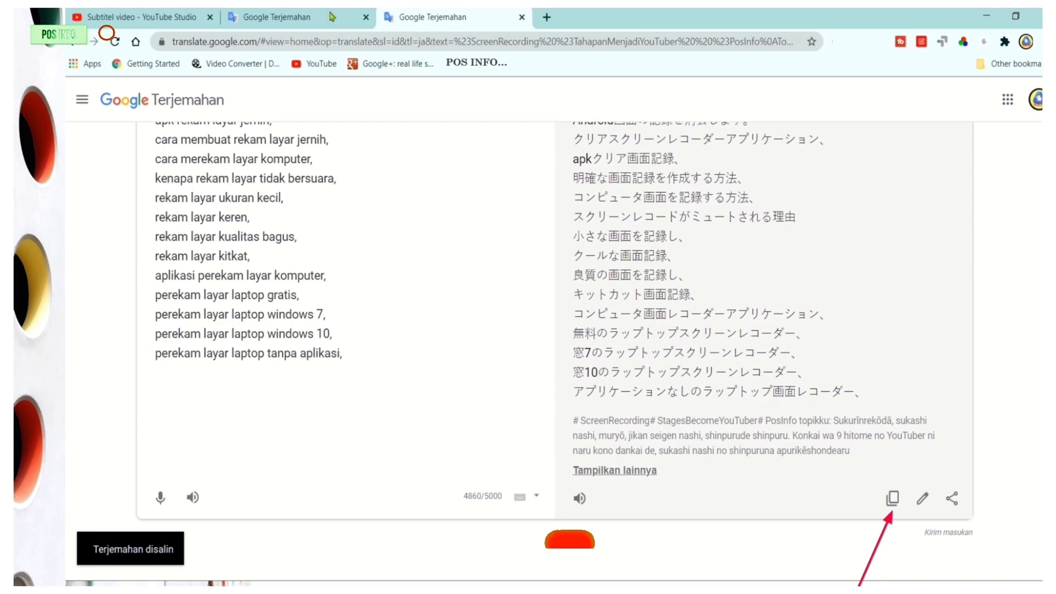
Step: Paste the Japanese description into the Jepang description field in YouTube Studio and publish the translation
{"action": "left_click", "coordinate": [184, 20]}
{"action": "left_click", "coordinate": [596, 382]}
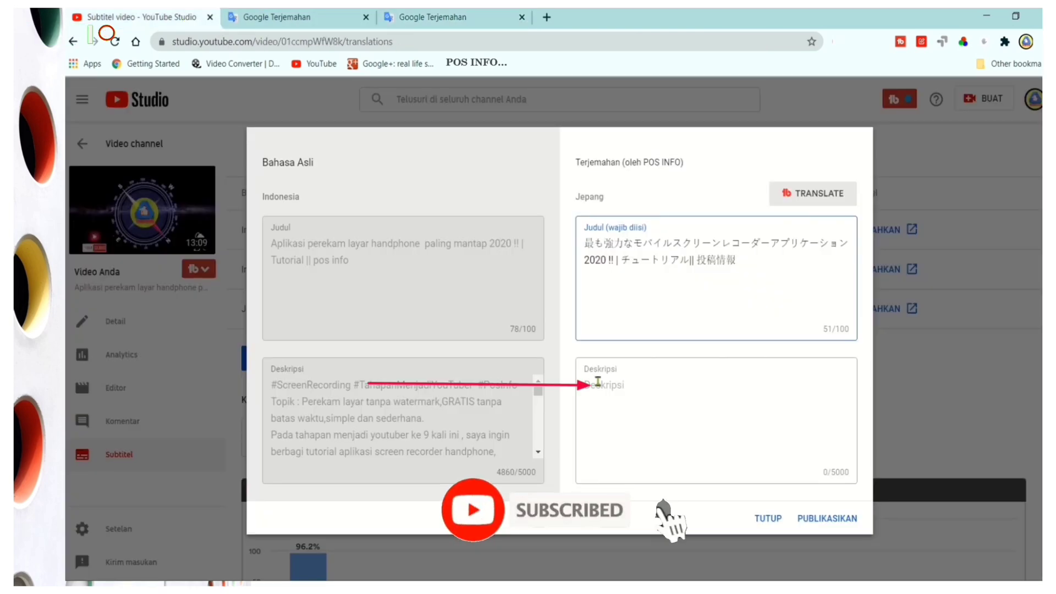
{"action": "right_click", "coordinate": [599, 382]}
{"action": "left_click", "coordinate": [709, 236]}
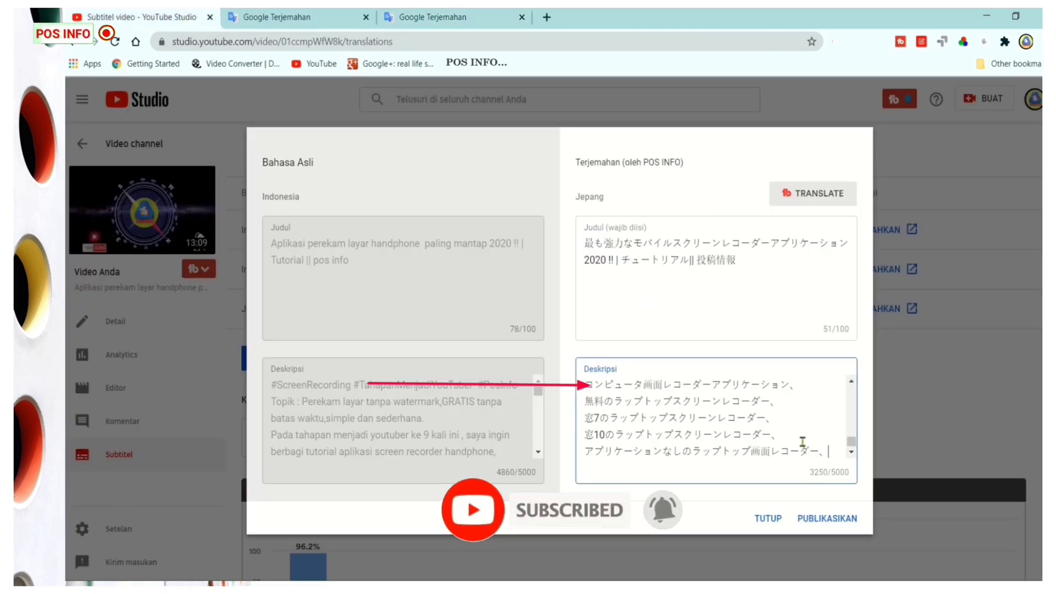
{"action": "left_click", "coordinate": [828, 520]}
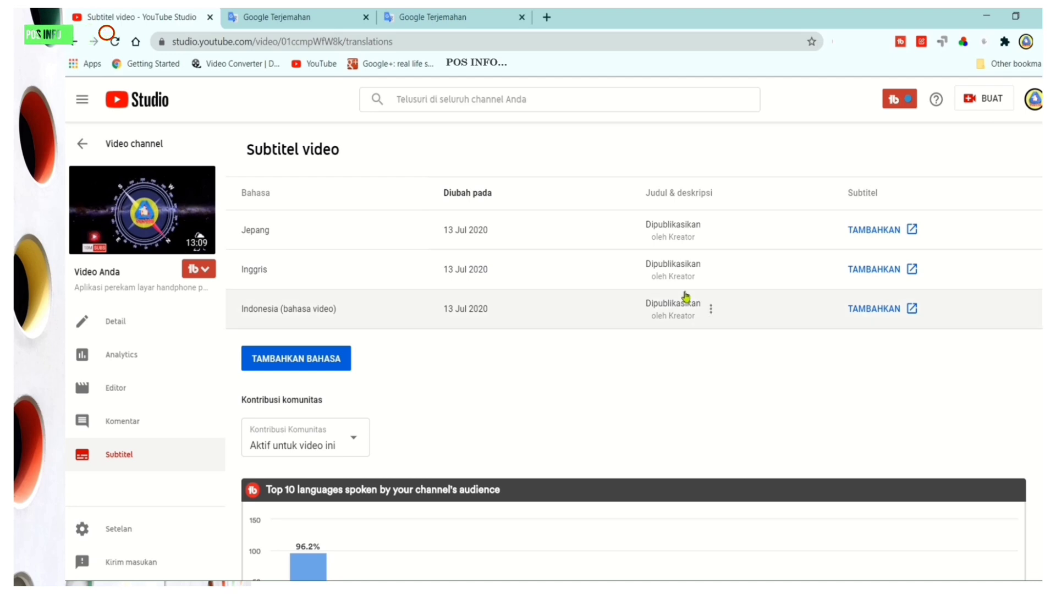
Step: Add Arab as a subtitle language for the video and open its title and description translation
{"action": "left_click_drag", "start_coordinate": [648, 187], "coordinate": [728, 193]}
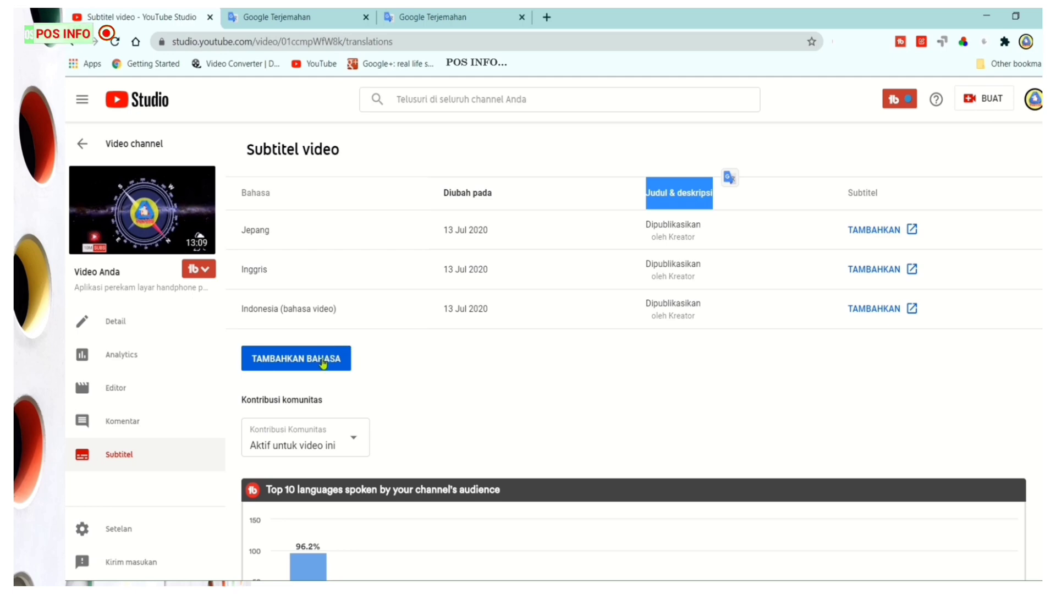
{"action": "left_click", "coordinate": [324, 363]}
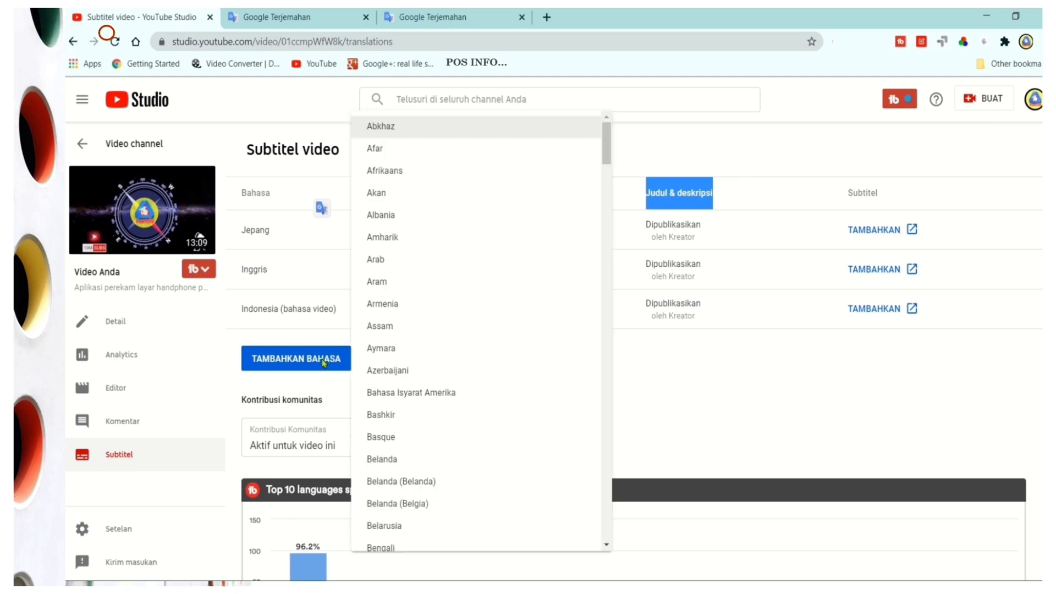
{"action": "left_click", "coordinate": [445, 266]}
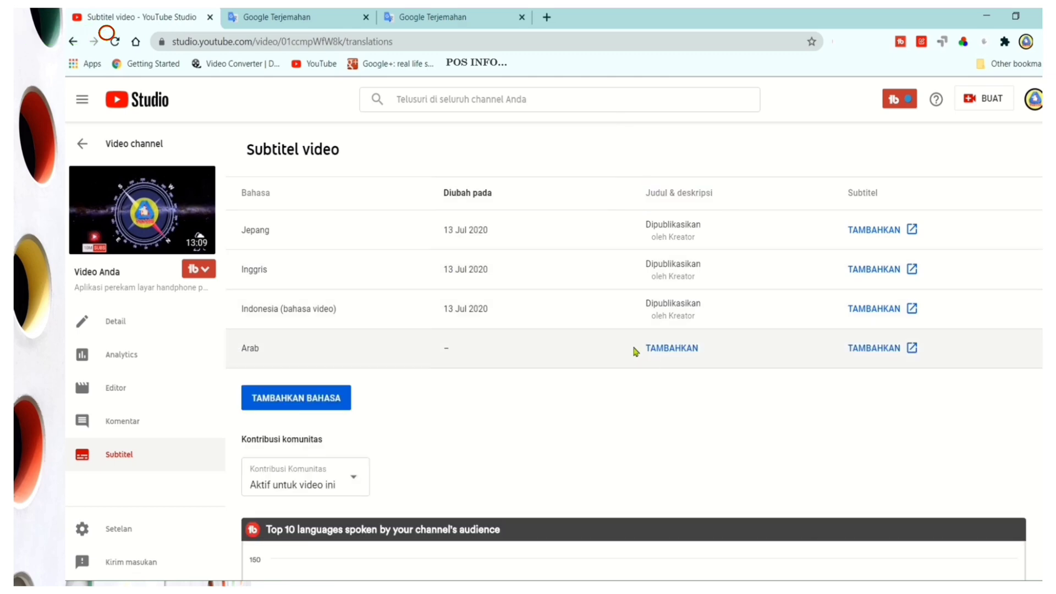
{"action": "left_click", "coordinate": [666, 349]}
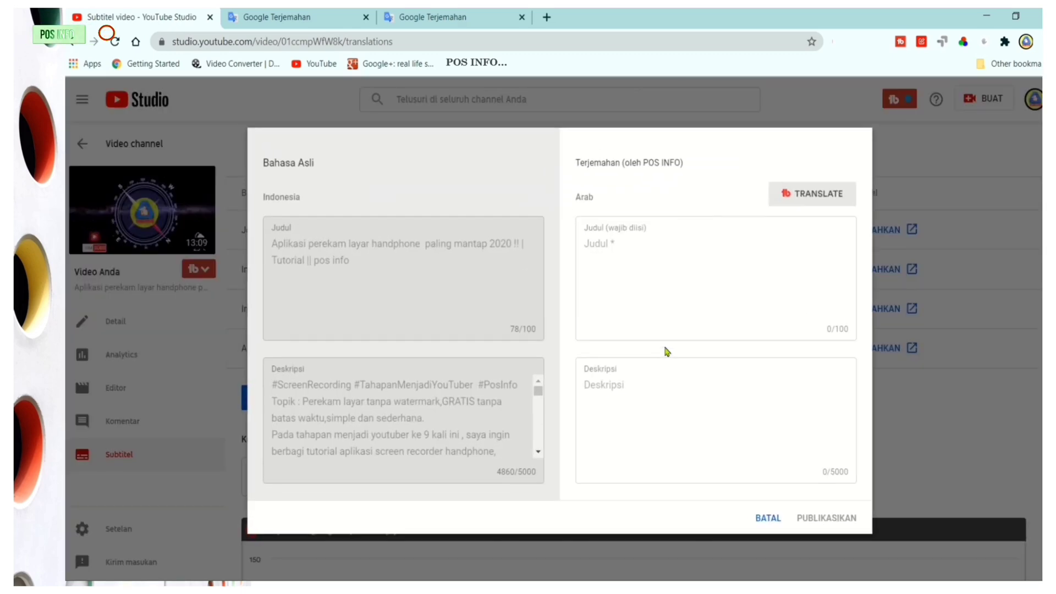
Step: In the first Google Translate tab, change the title's target language to Arab and copy the translation
{"action": "left_click", "coordinate": [319, 16]}
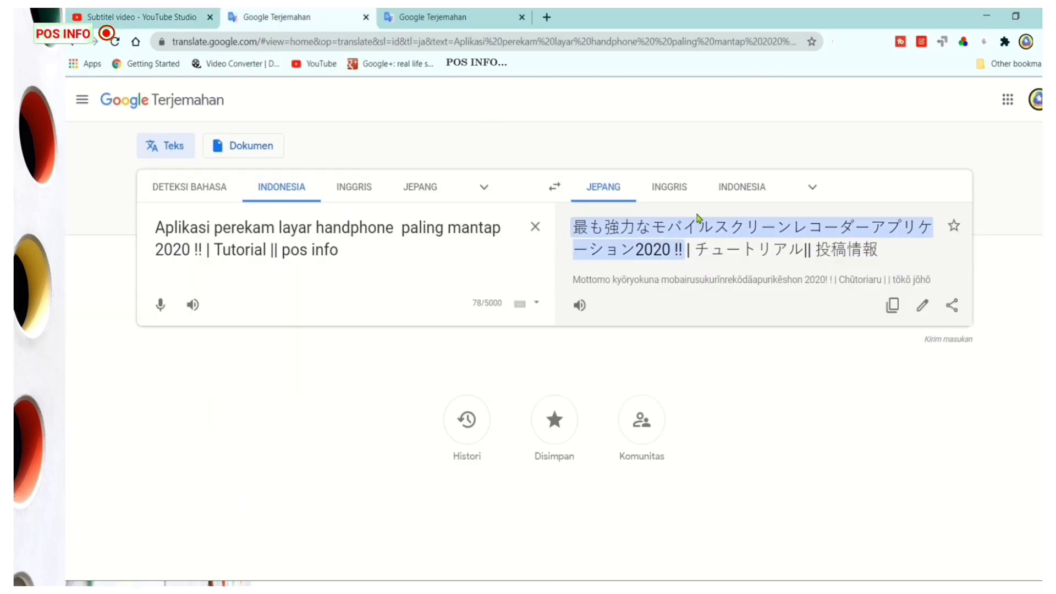
{"action": "left_click", "coordinate": [812, 188]}
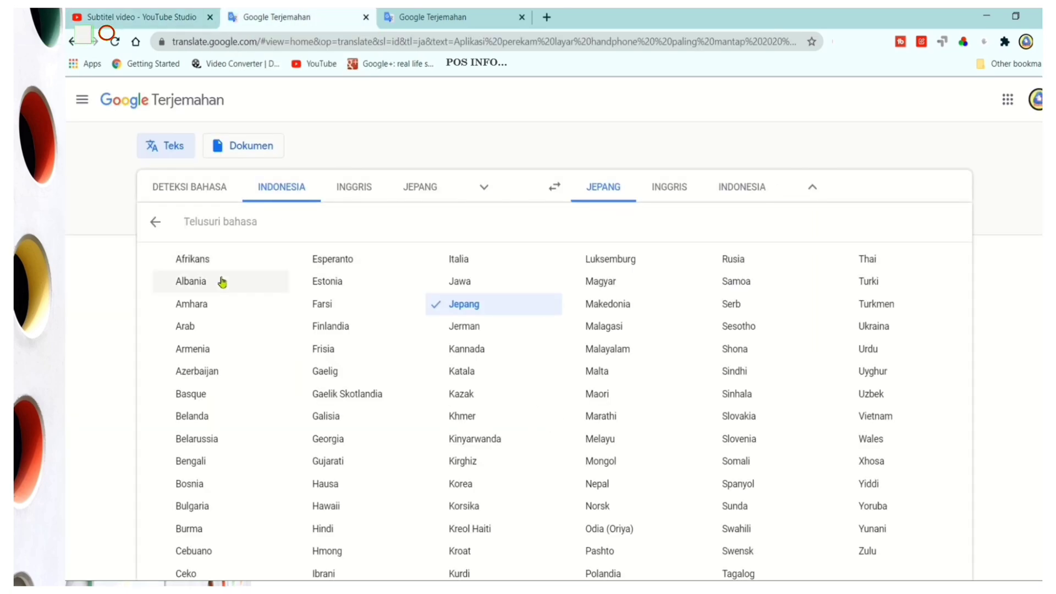
{"action": "left_click", "coordinate": [203, 331]}
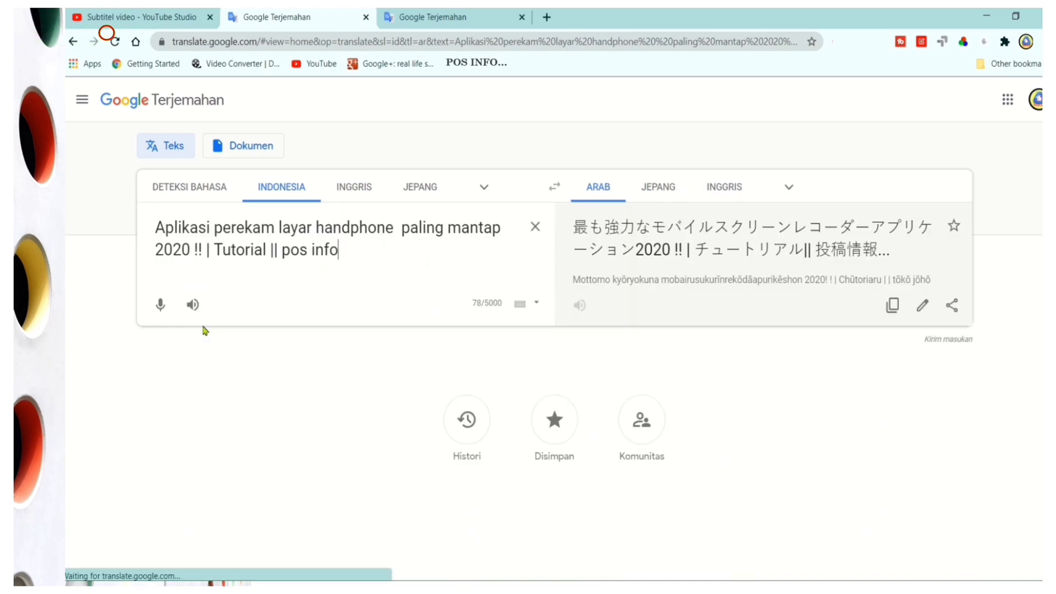
{"action": "left_click", "coordinate": [889, 304]}
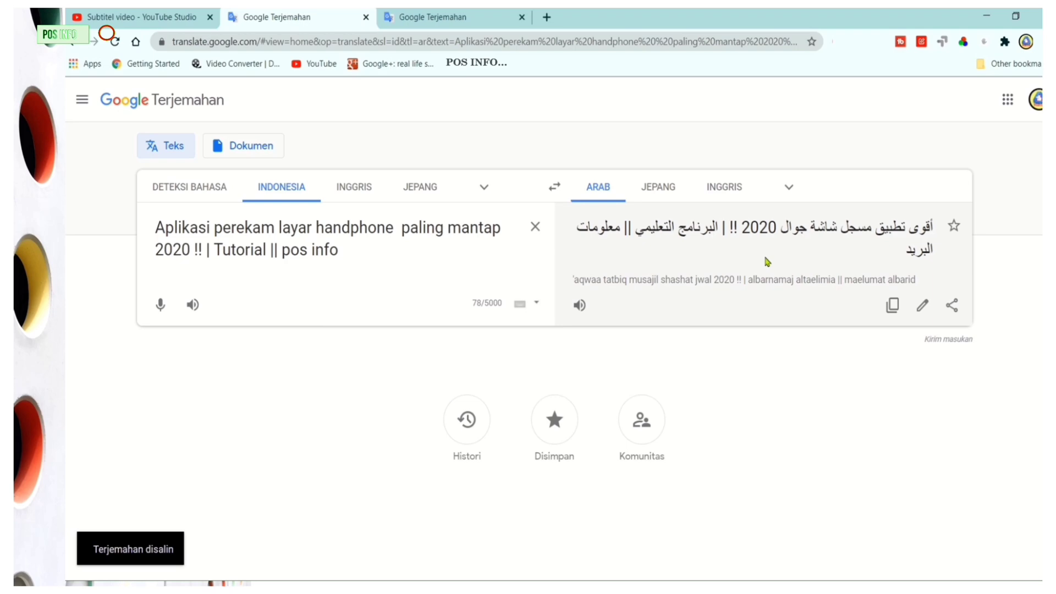
Step: Return to YouTube Studio and paste the copied title translation into the Arab title field
{"action": "left_click", "coordinate": [184, 19]}
{"action": "left_click", "coordinate": [622, 236]}
{"action": "right_click", "coordinate": [621, 233]}
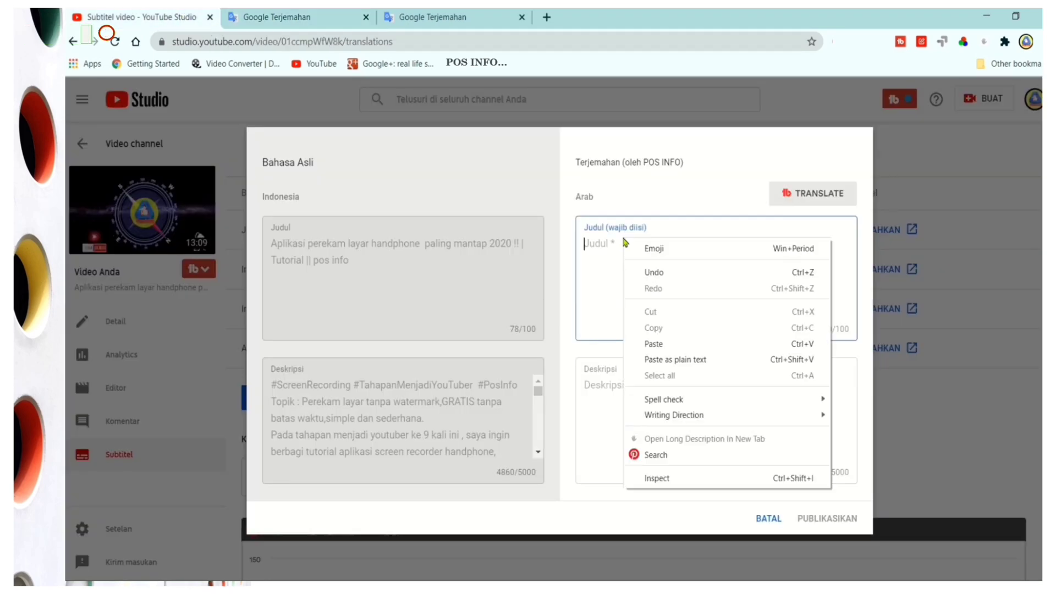
{"action": "left_click", "coordinate": [671, 344]}
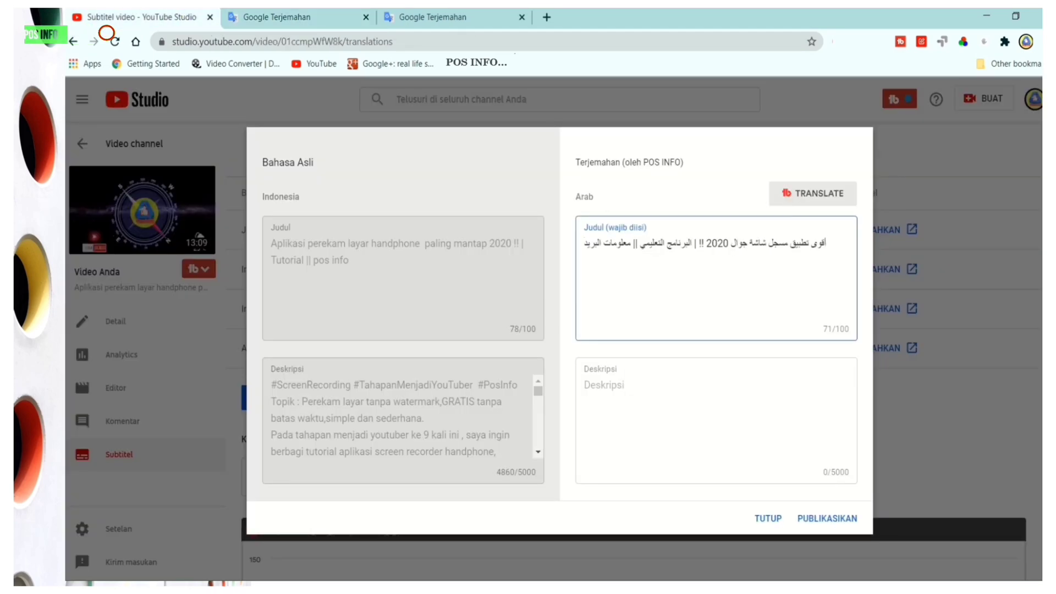
Step: In the second Google Translate tab, change the description's target language to Arab and copy the full translation
{"action": "left_click", "coordinate": [426, 19]}
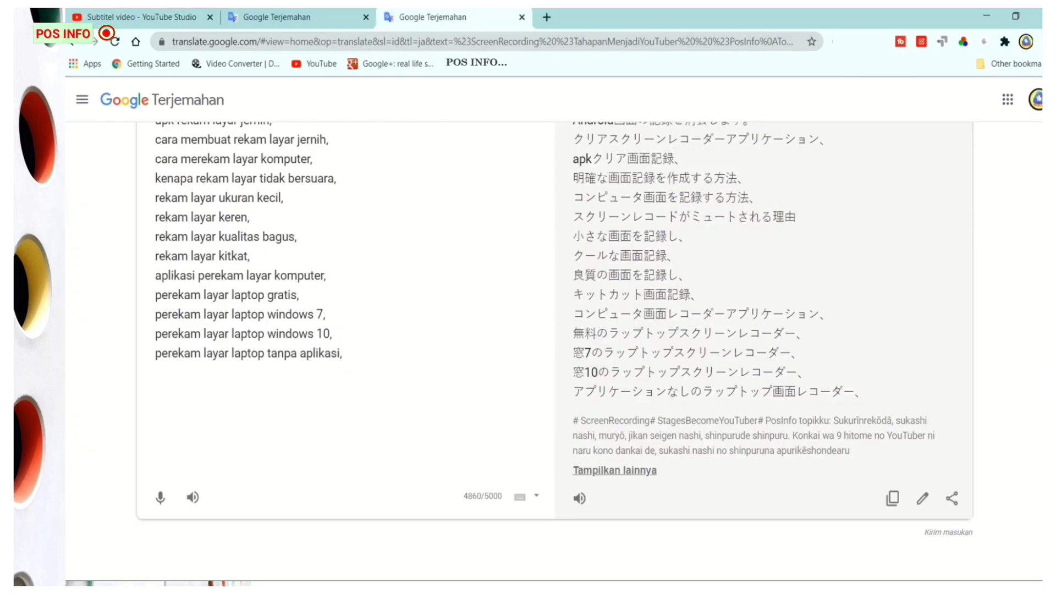
{"action": "scroll", "coordinate": [760, 196], "scroll_direction": "up", "scroll_amount": 20}
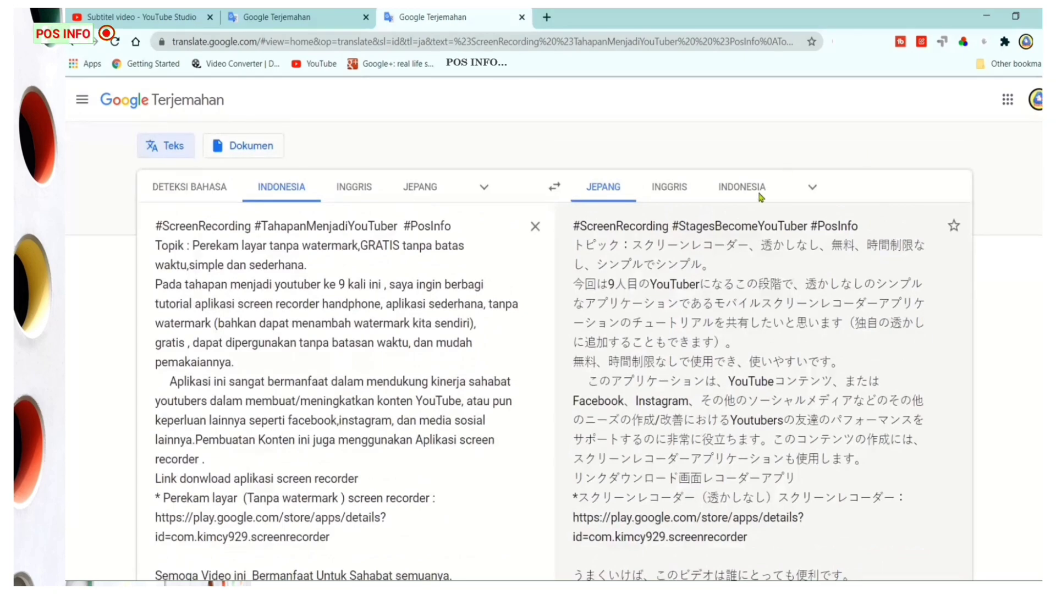
{"action": "left_click", "coordinate": [812, 188]}
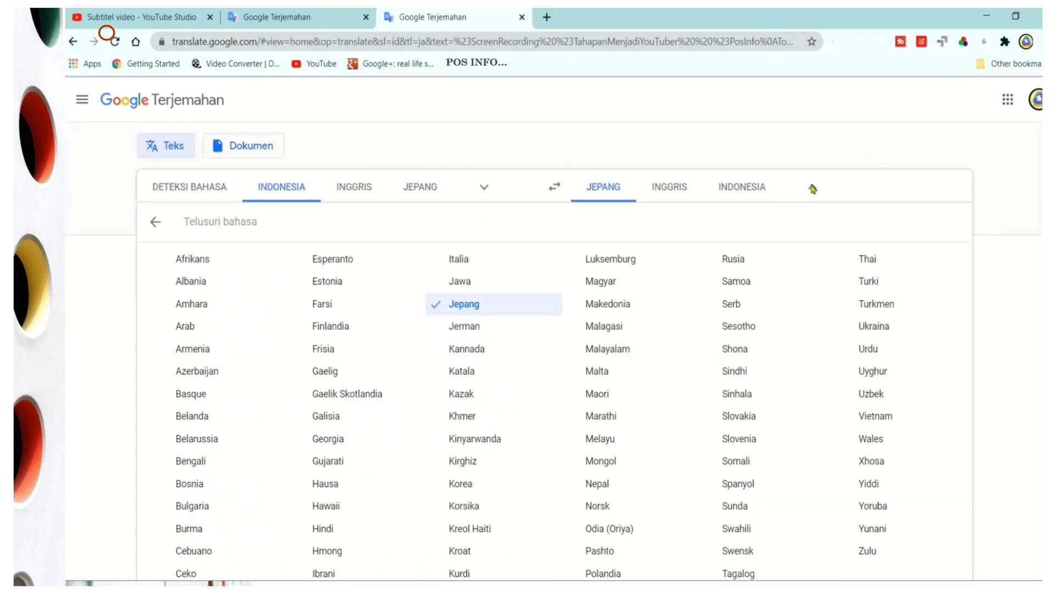
{"action": "left_click", "coordinate": [213, 327]}
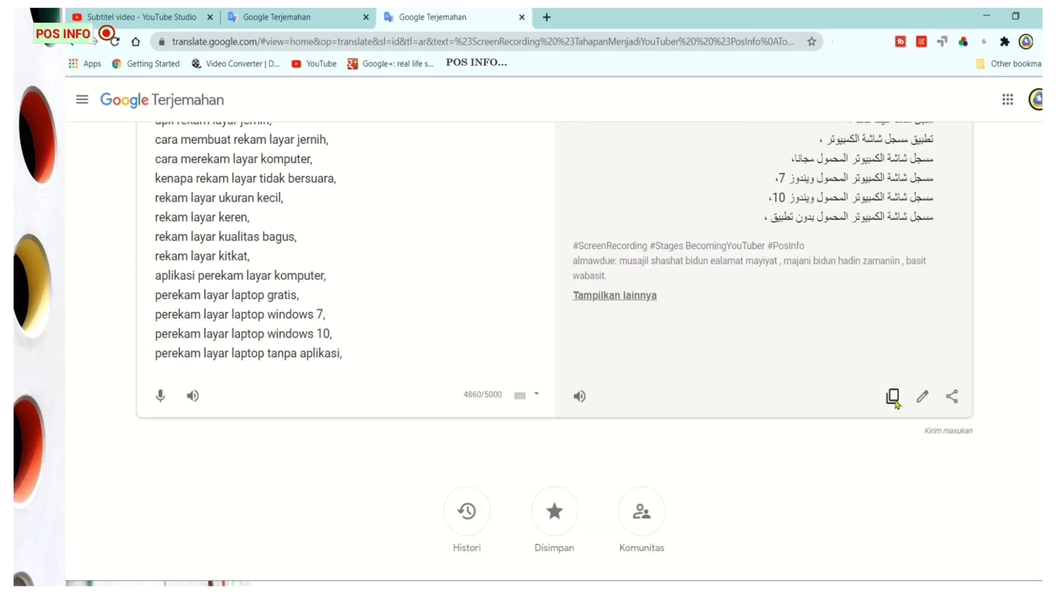
{"action": "left_click", "coordinate": [892, 397]}
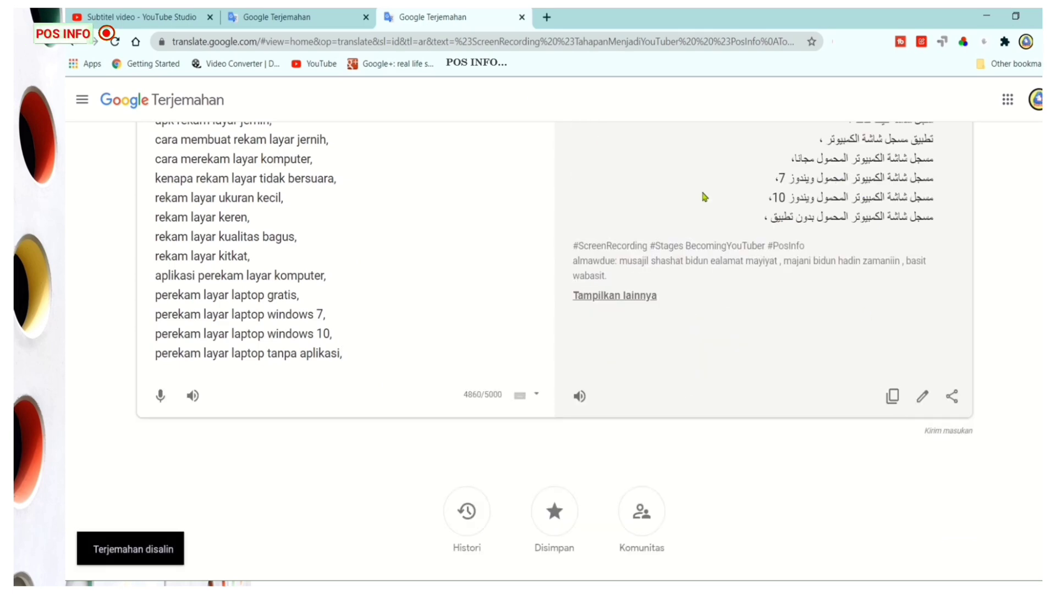
Step: Paste the Arabic description into the Arab description field in YouTube Studio and publish the translation
{"action": "left_click", "coordinate": [165, 17]}
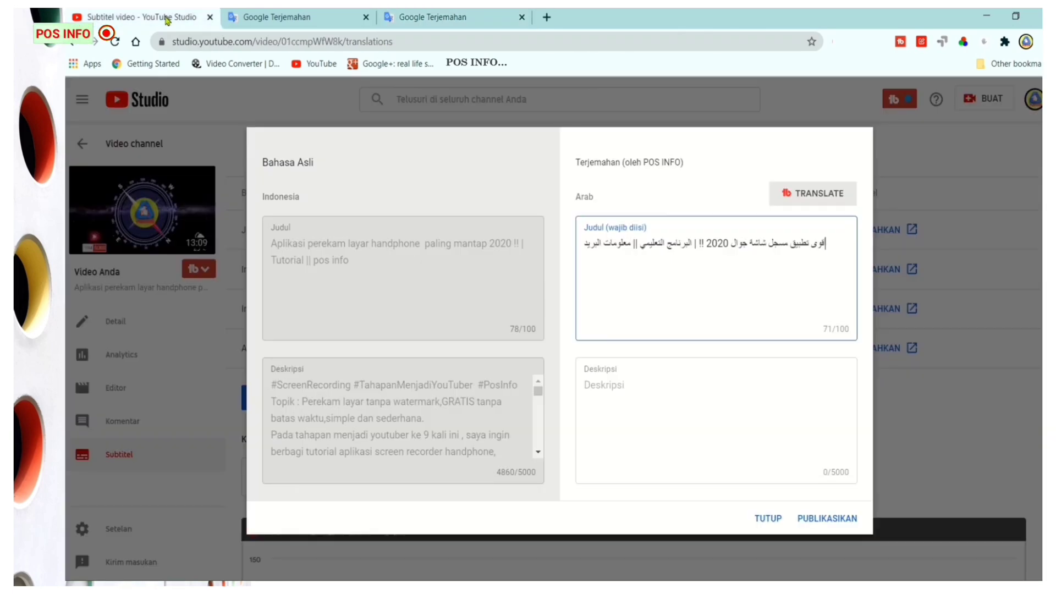
{"action": "right_click", "coordinate": [596, 387]}
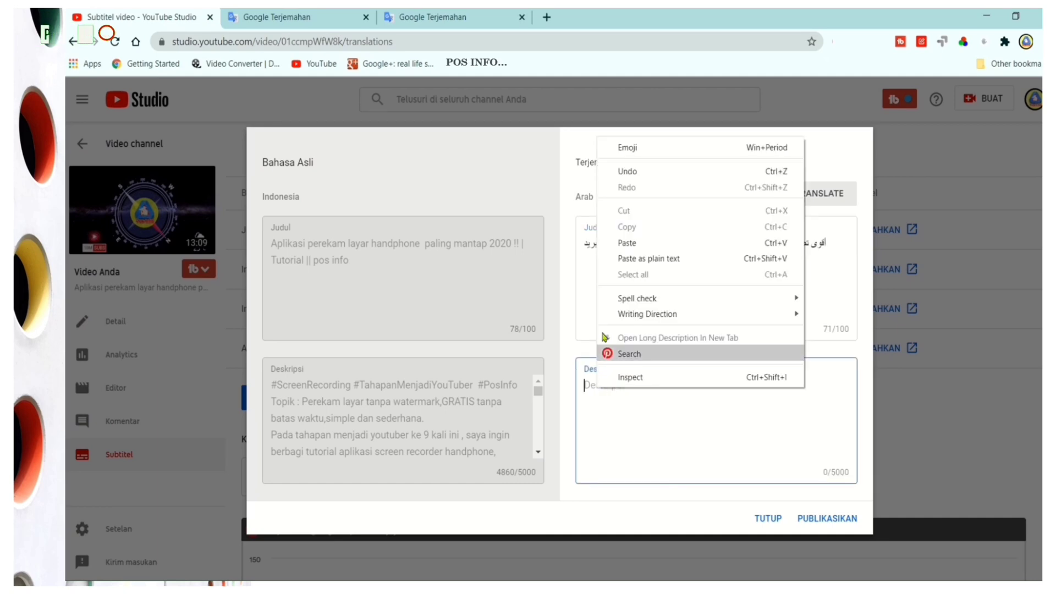
{"action": "left_click", "coordinate": [634, 243]}
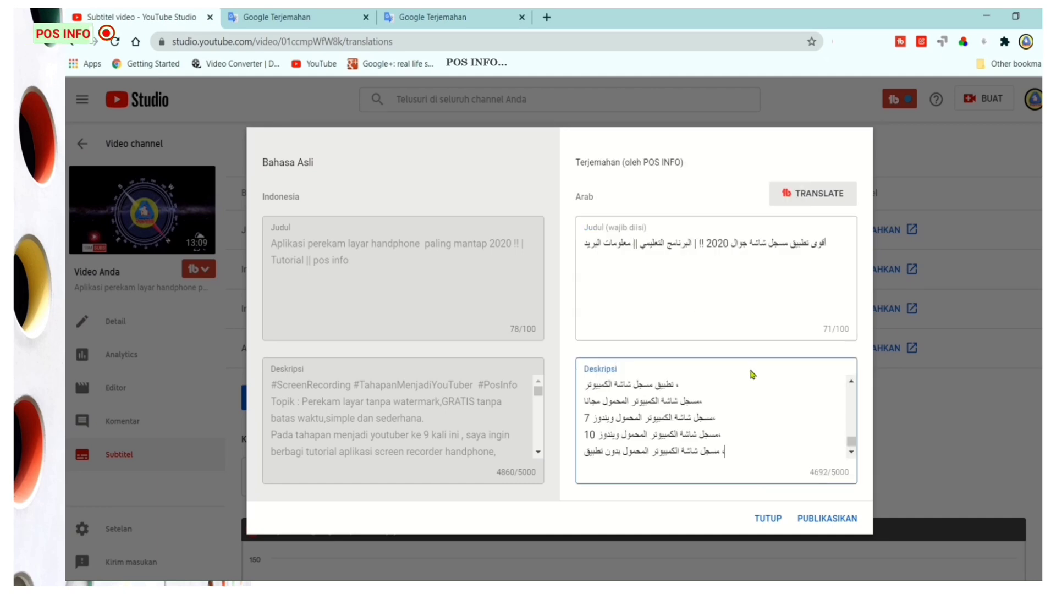
{"action": "left_click", "coordinate": [817, 519]}
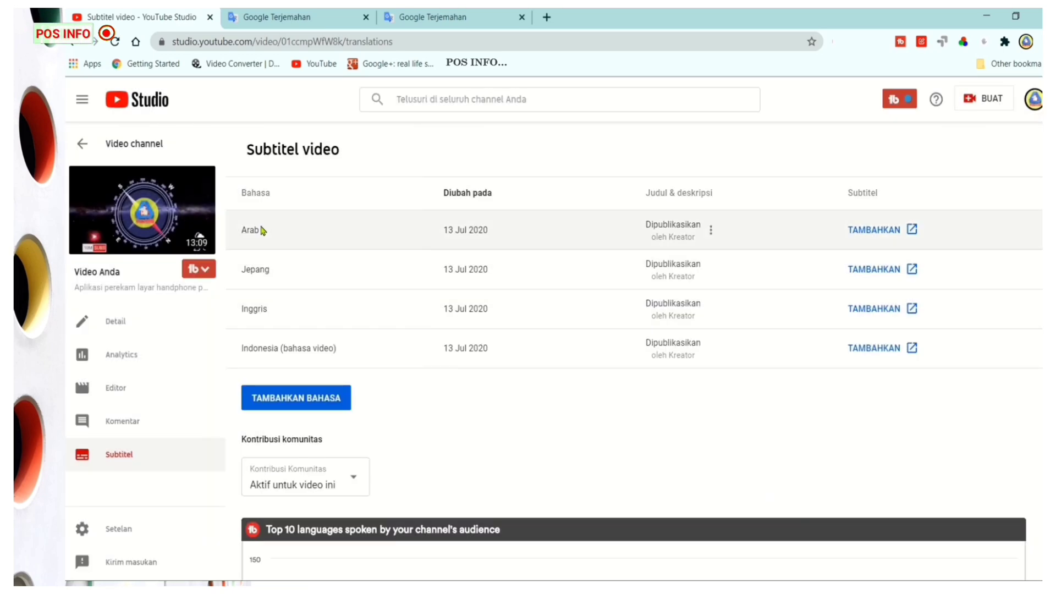
Step: Reopen the published Arab title and description for editing, review them, and publish them again without changes
{"action": "left_click", "coordinate": [711, 231]}
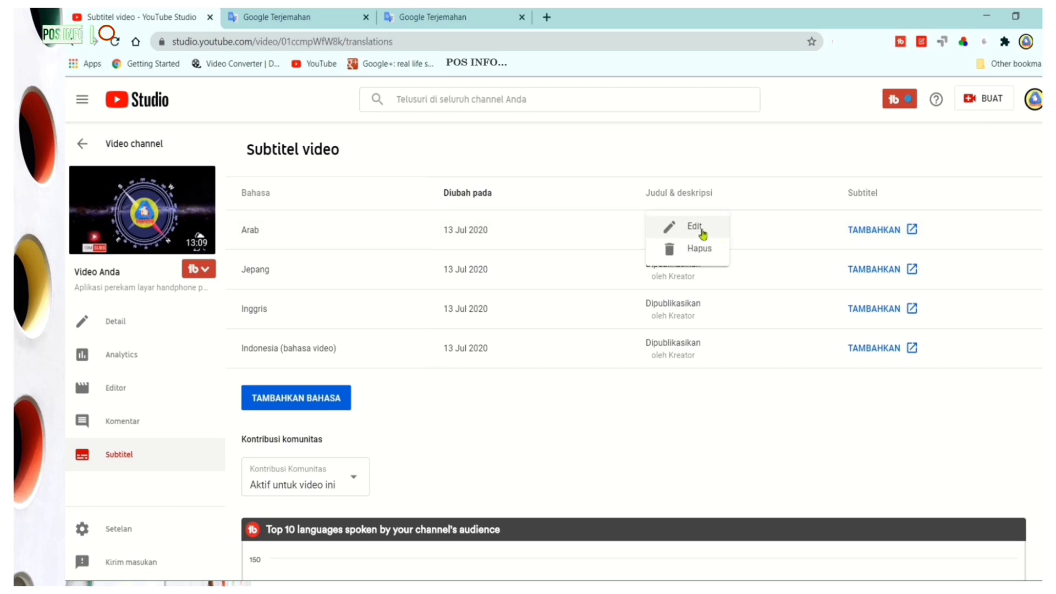
{"action": "left_click", "coordinate": [696, 227]}
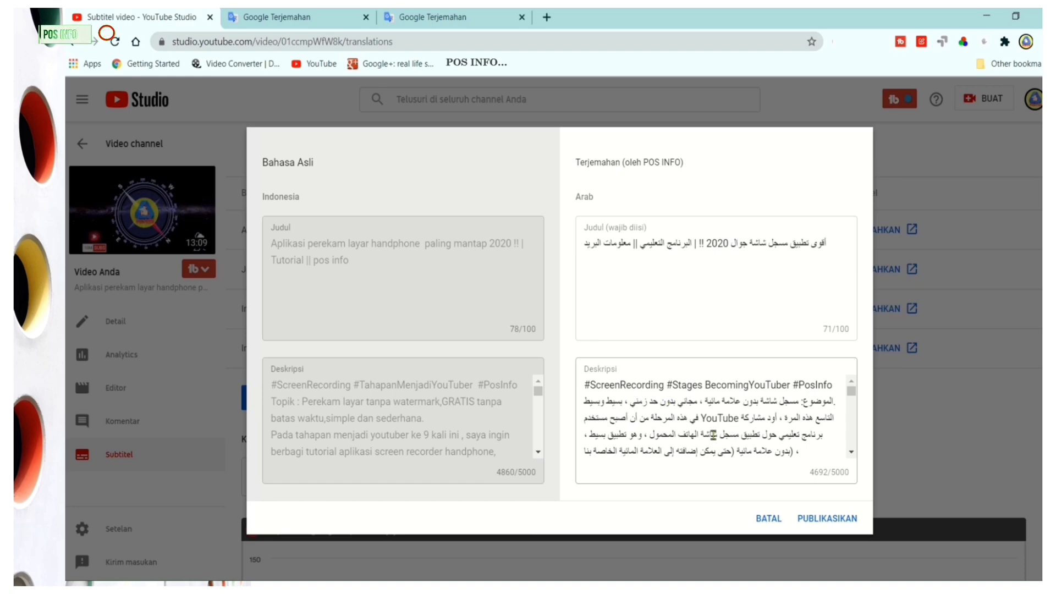
{"action": "left_click", "coordinate": [813, 520]}
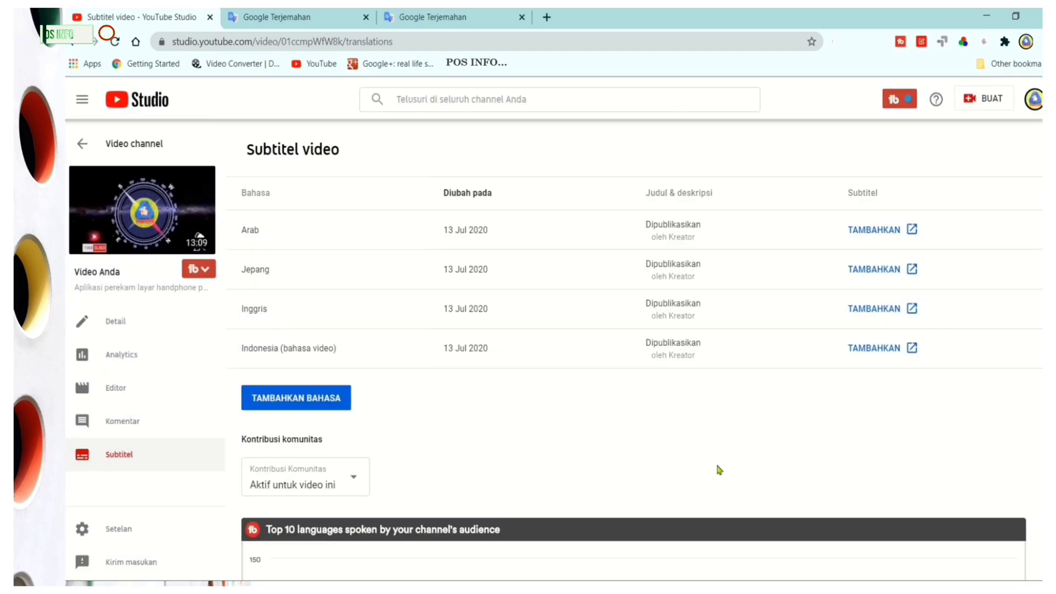
Step: Add Khmer as another language for the video and open its title and description translation
{"action": "left_click", "coordinate": [316, 400]}
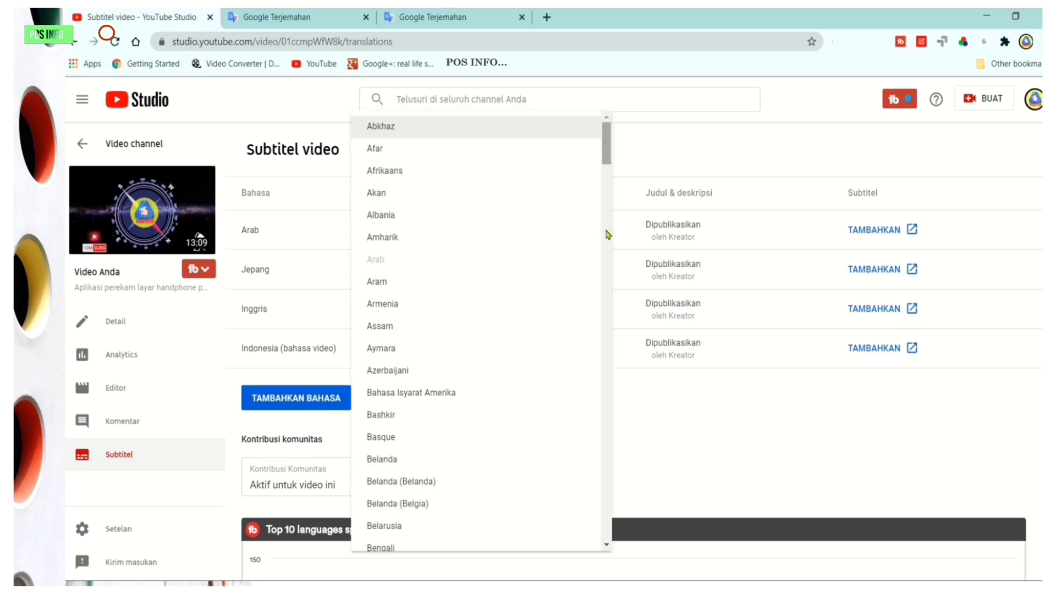
{"action": "left_click_drag", "start_coordinate": [607, 234], "coordinate": [609, 328]}
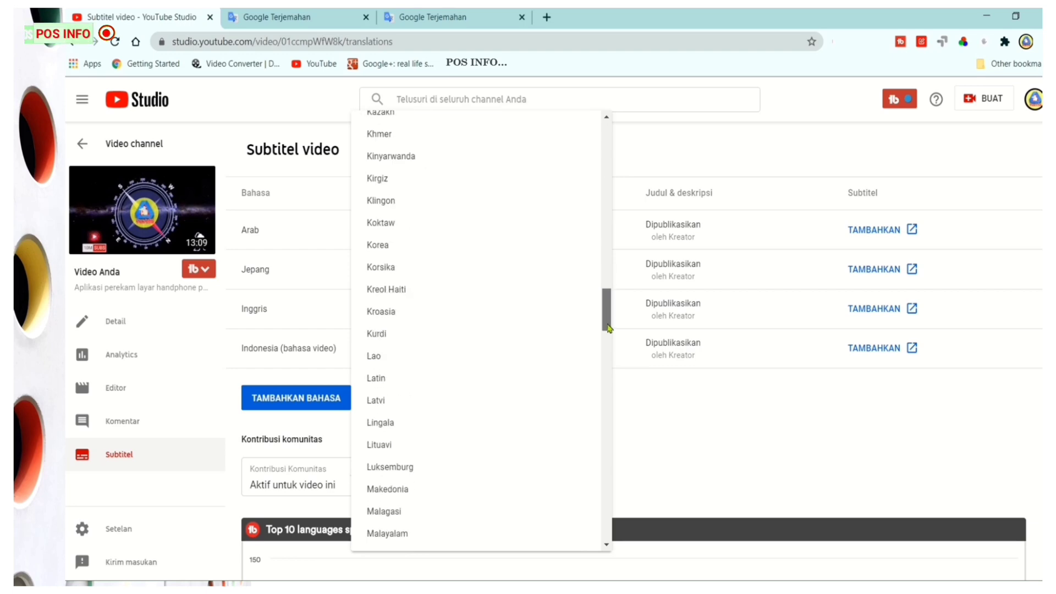
{"action": "scroll", "coordinate": [609, 328], "scroll_direction": "up", "scroll_amount": 3}
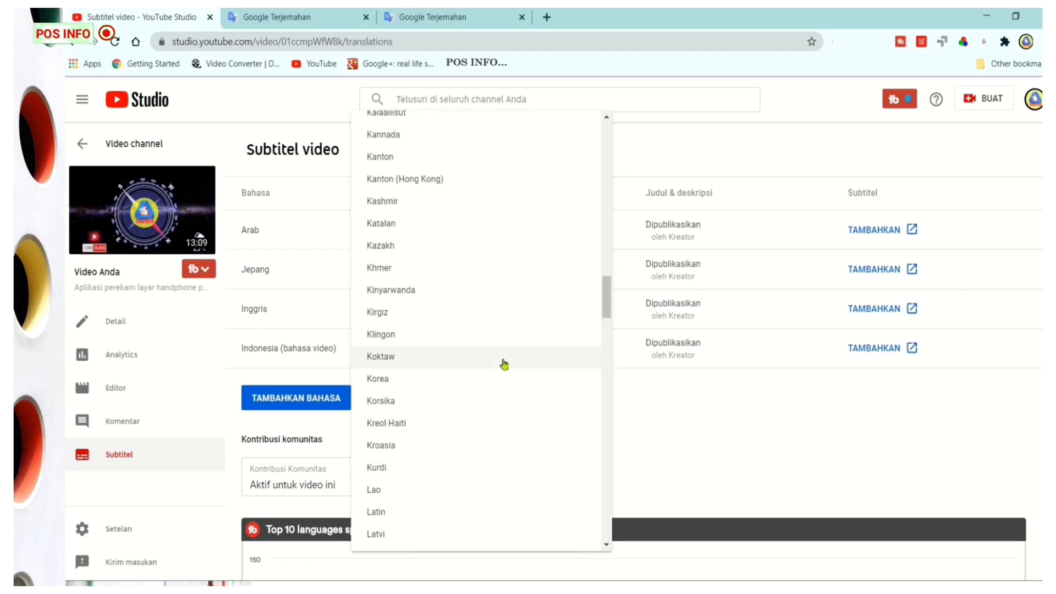
{"action": "left_click", "coordinate": [435, 271]}
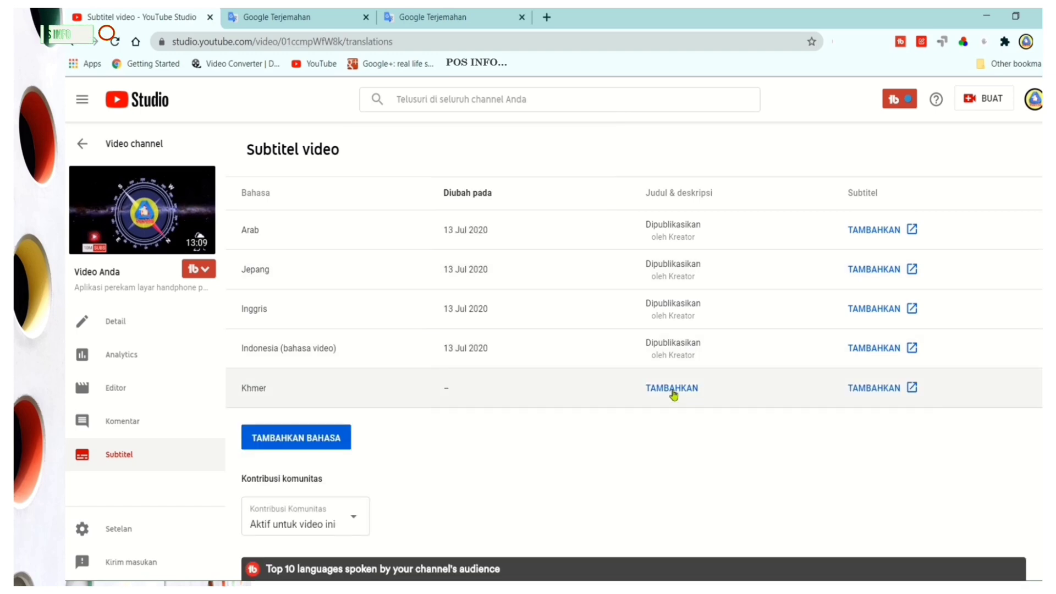
{"action": "left_click", "coordinate": [672, 388]}
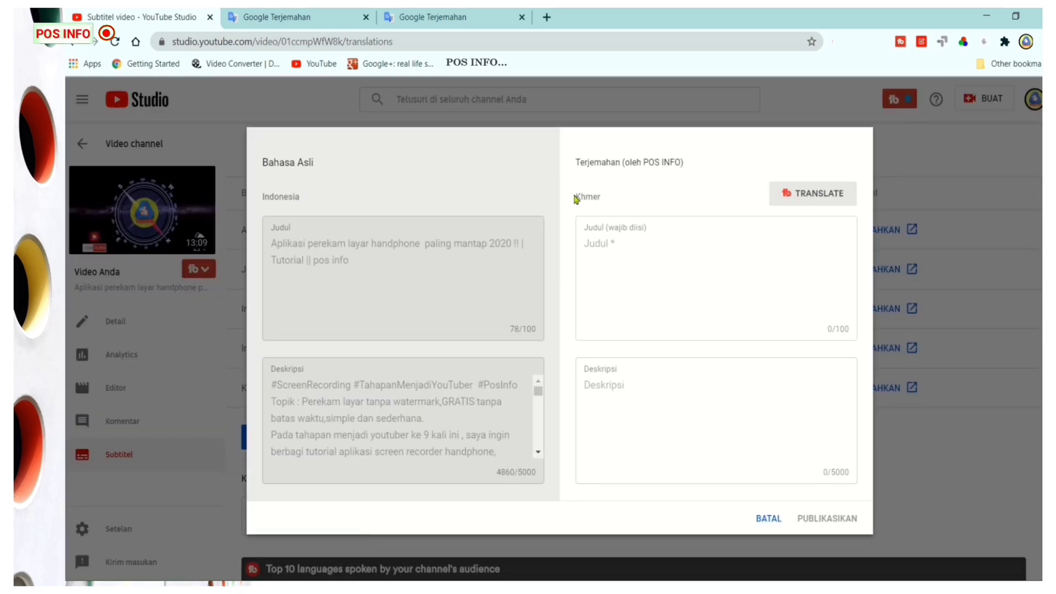
{"action": "left_click_drag", "start_coordinate": [602, 196], "coordinate": [583, 196]}
Step: In the first Google Translate tab, find Khmer as the title's target language and copy the translation
{"action": "left_click", "coordinate": [319, 17]}
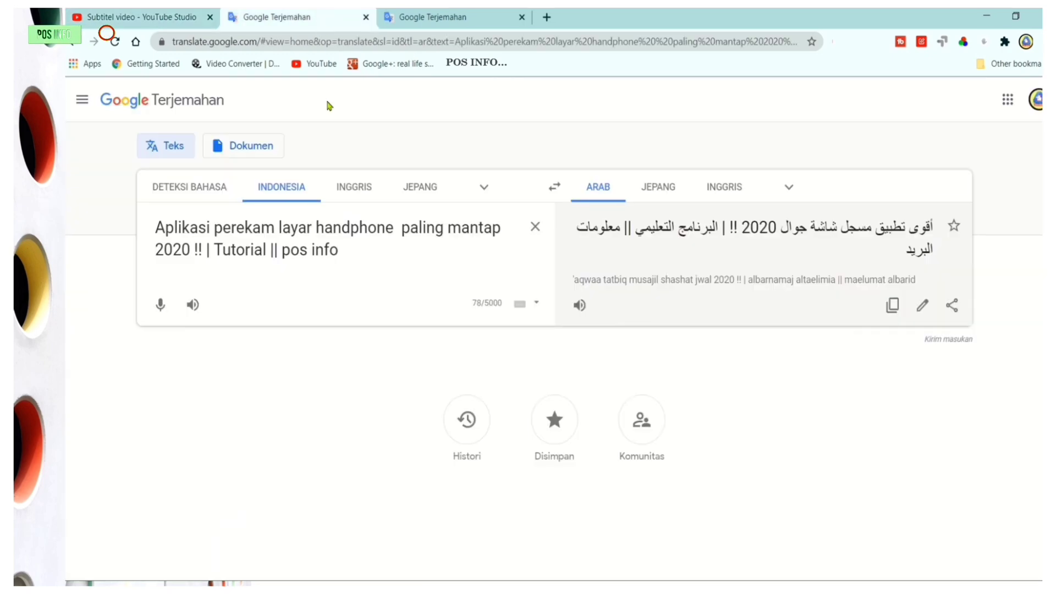
{"action": "left_click", "coordinate": [792, 190]}
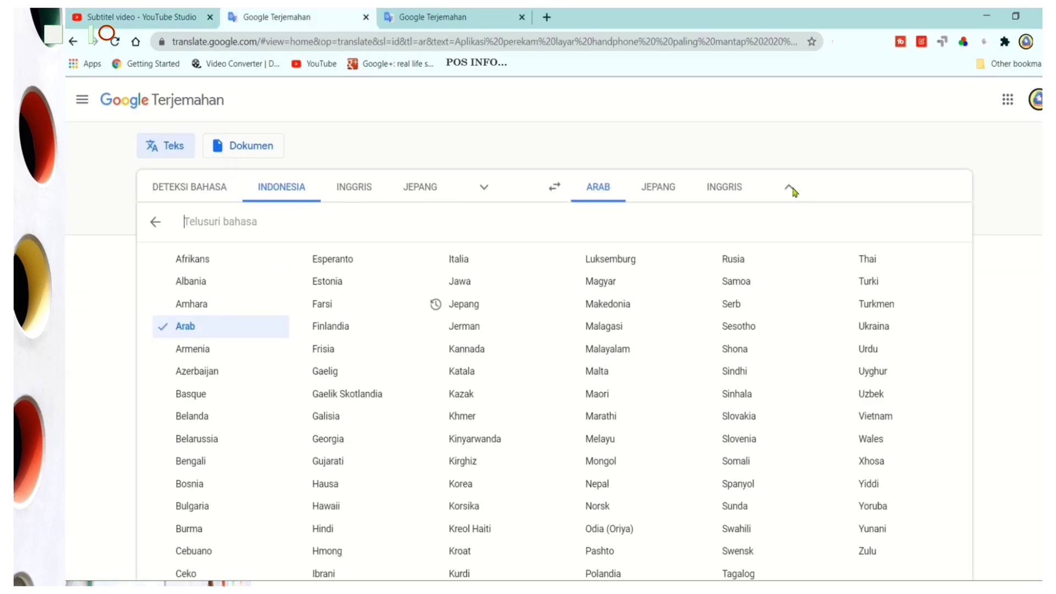
{"action": "type", "text": "kh"}
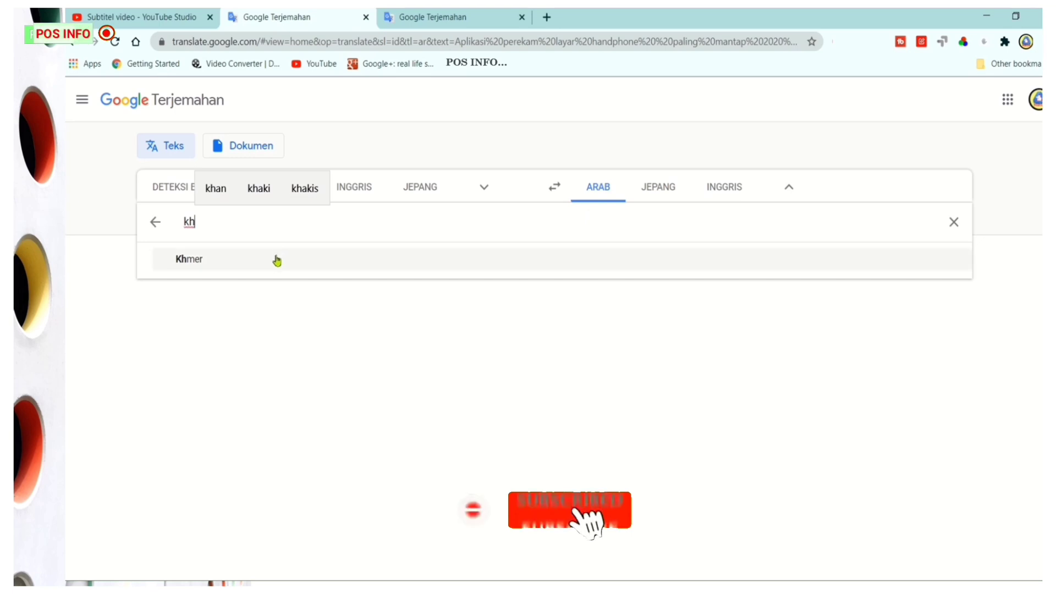
{"action": "left_click", "coordinate": [276, 259]}
{"action": "left_click", "coordinate": [892, 320]}
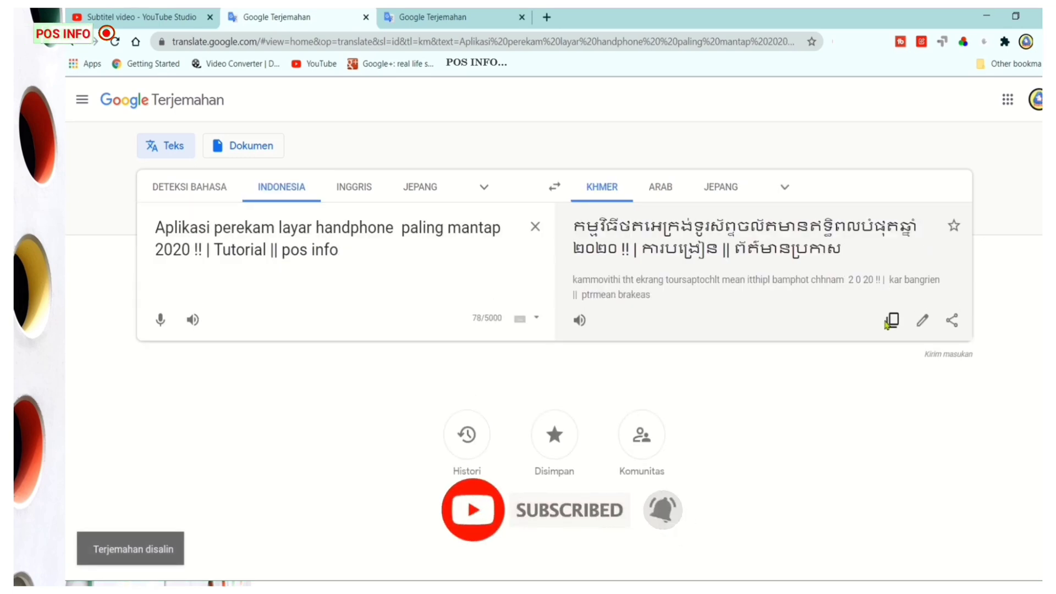
Step: Return to YouTube Studio and paste the copied title translation into the Khmer title field
{"action": "key", "text": "ctrl+shift+Tab"}
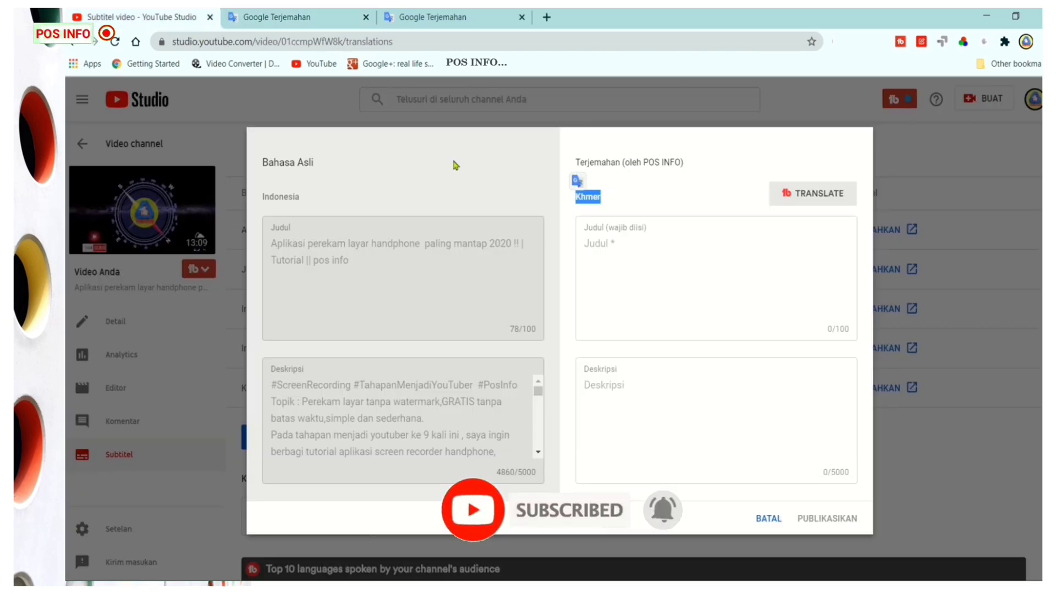
{"action": "right_click", "coordinate": [615, 244]}
{"action": "left_click", "coordinate": [641, 348]}
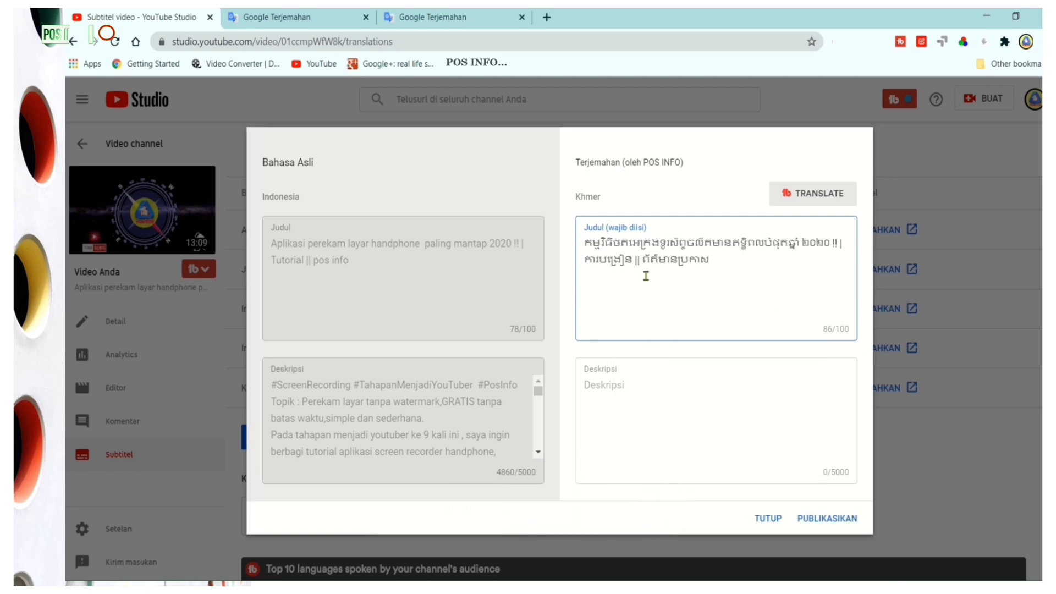
Step: In the second Google Translate tab, set Khmer as the description's target language and copy the translation
{"action": "left_click", "coordinate": [450, 21]}
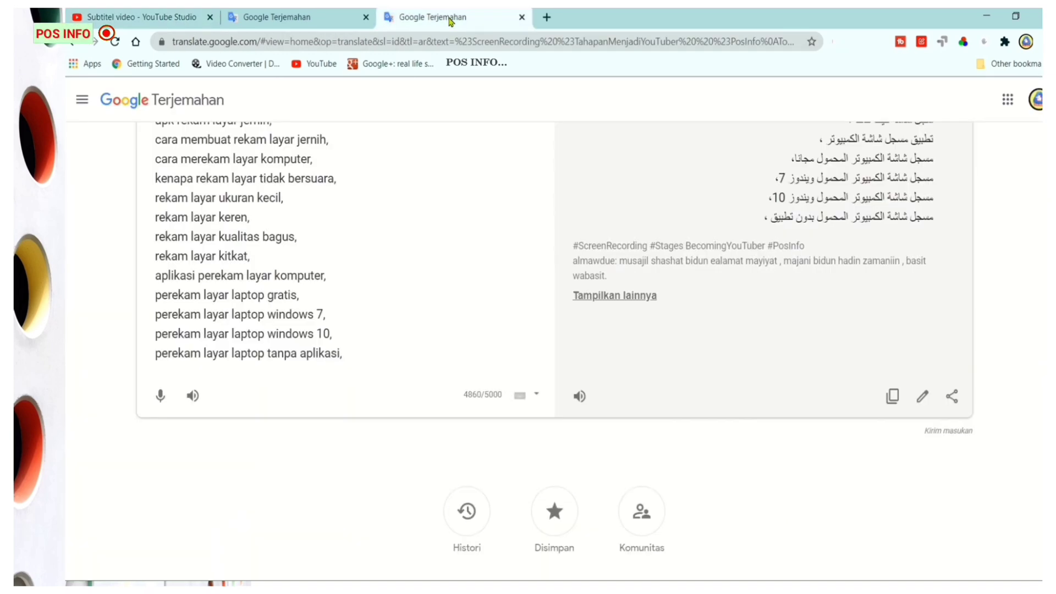
{"action": "scroll", "coordinate": [554, 352], "scroll_direction": "up", "scroll_amount": 15}
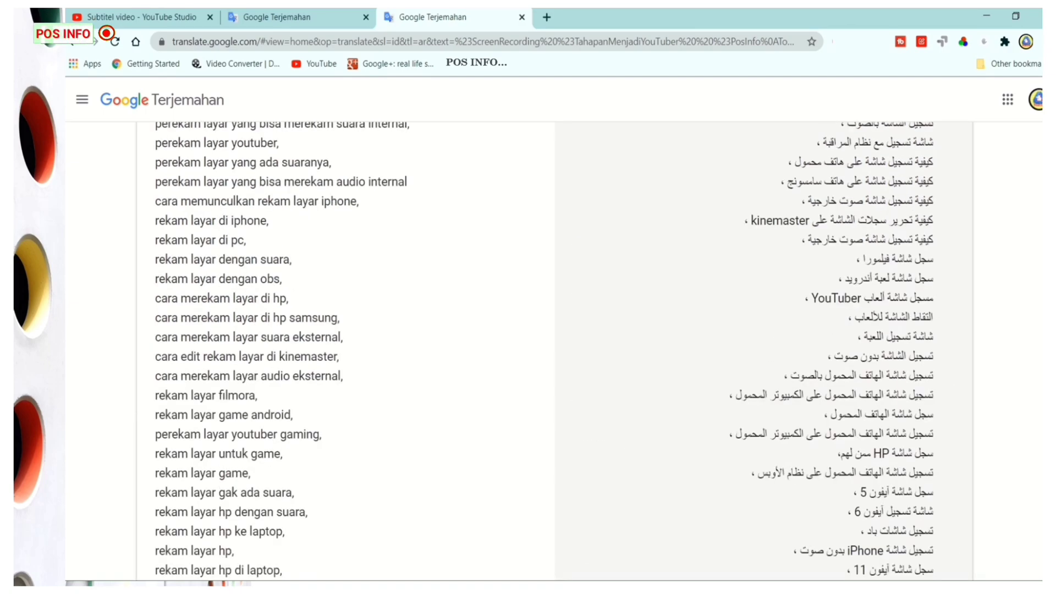
{"action": "left_click", "coordinate": [789, 187]}
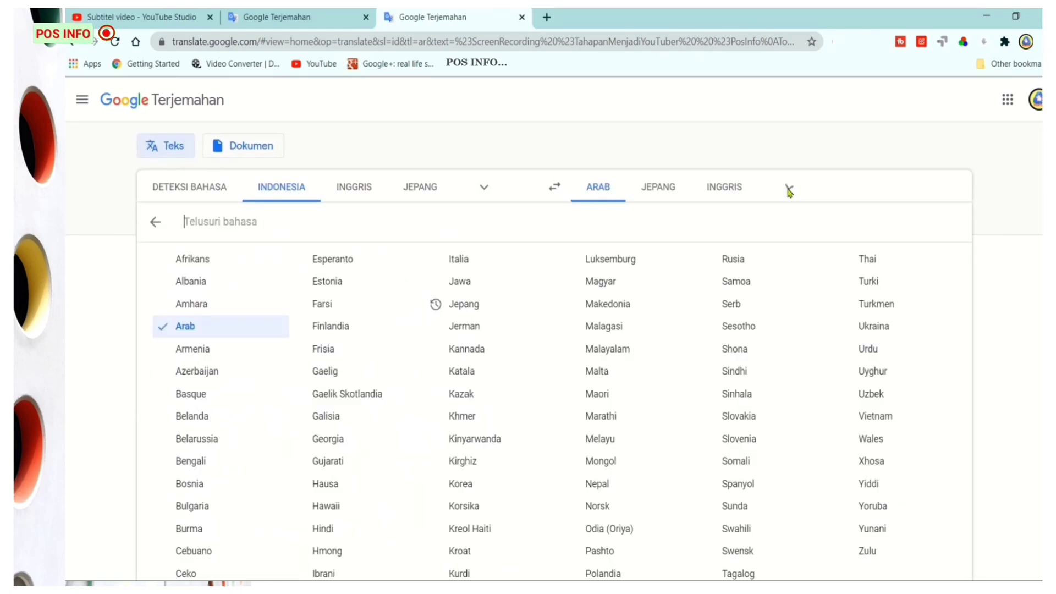
{"action": "type", "text": "kh"}
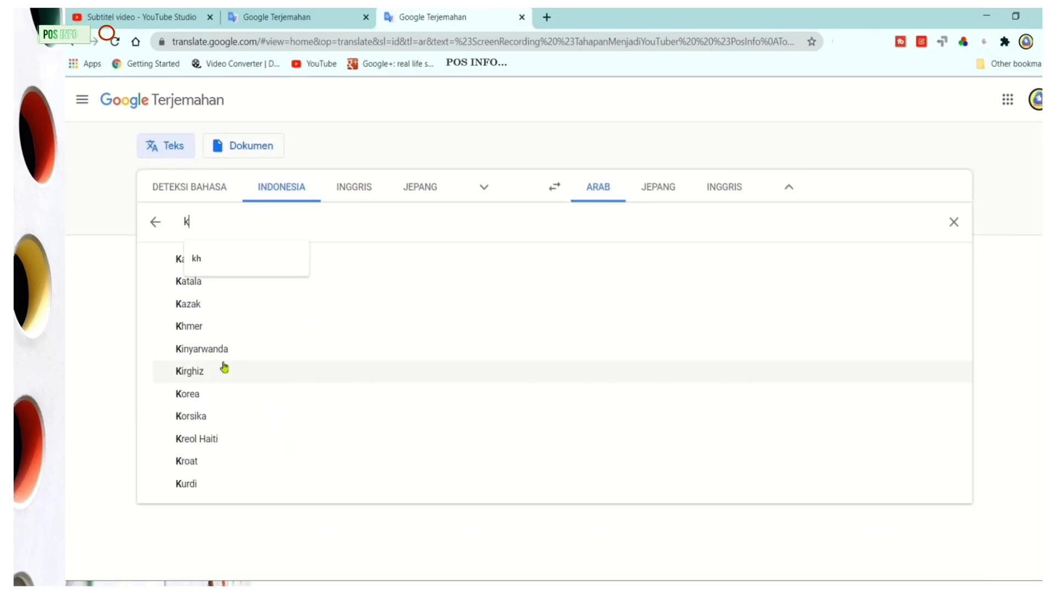
{"action": "left_click", "coordinate": [229, 263]}
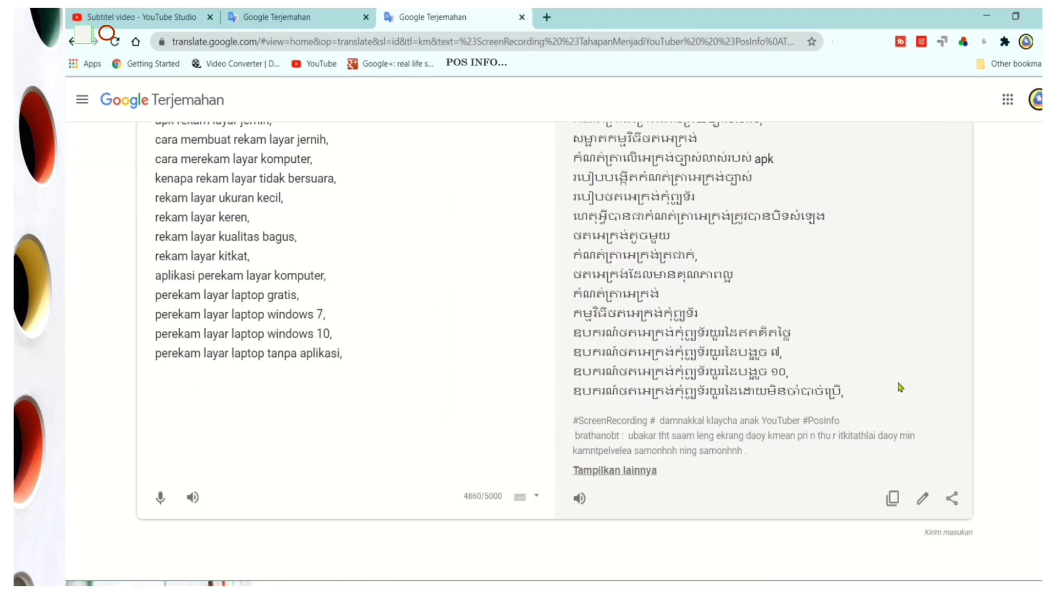
{"action": "left_click", "coordinate": [893, 499]}
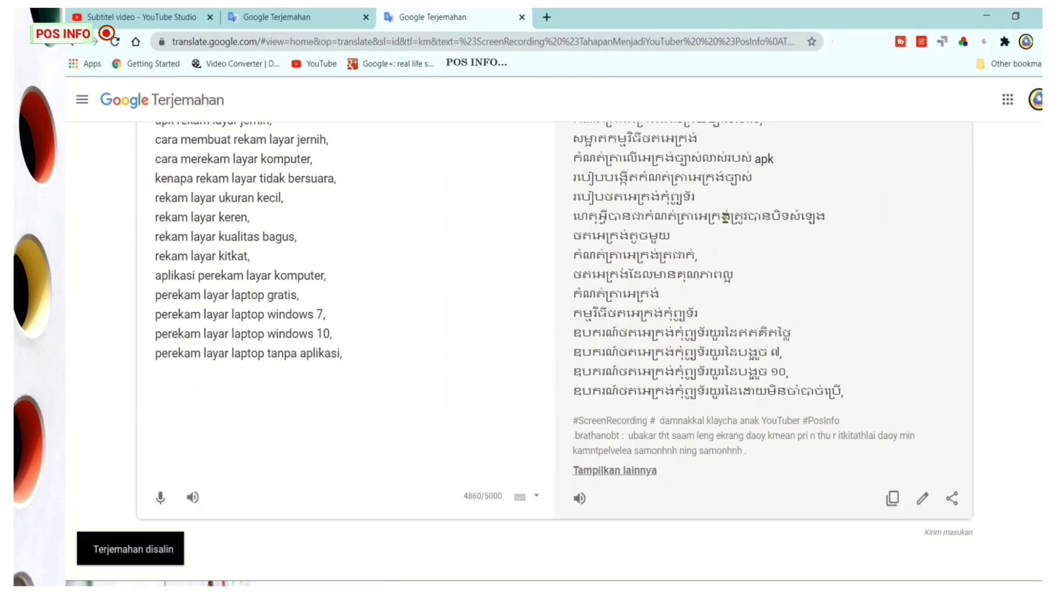
Step: Return to YouTube Studio, paste the copied translation into the Khmer description field, and publish the Khmer title and description
{"action": "key", "text": "ctrl+Tab"}
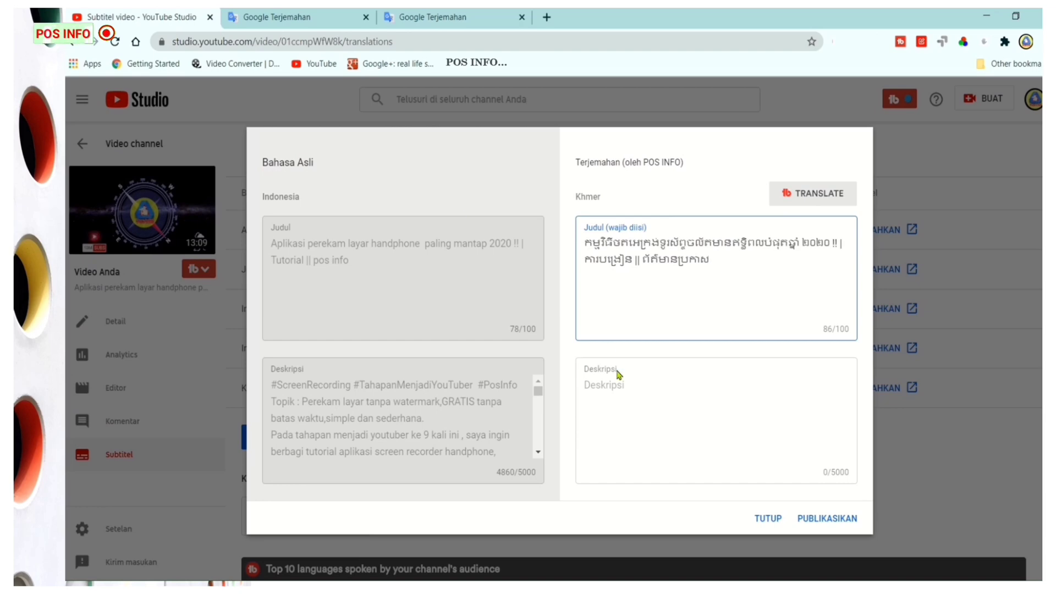
{"action": "right_click", "coordinate": [609, 390]}
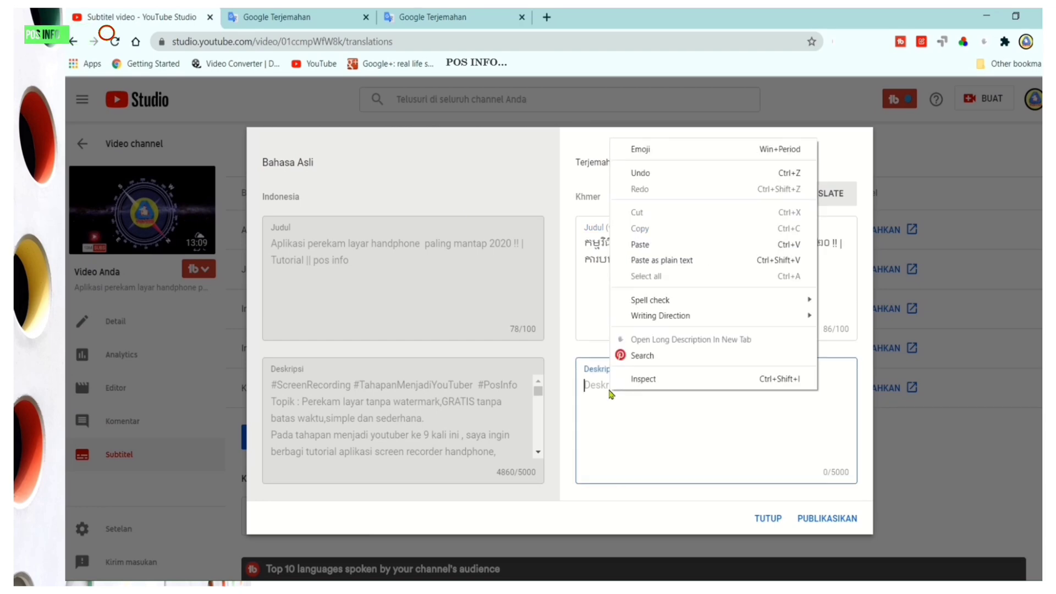
{"action": "left_click", "coordinate": [664, 246]}
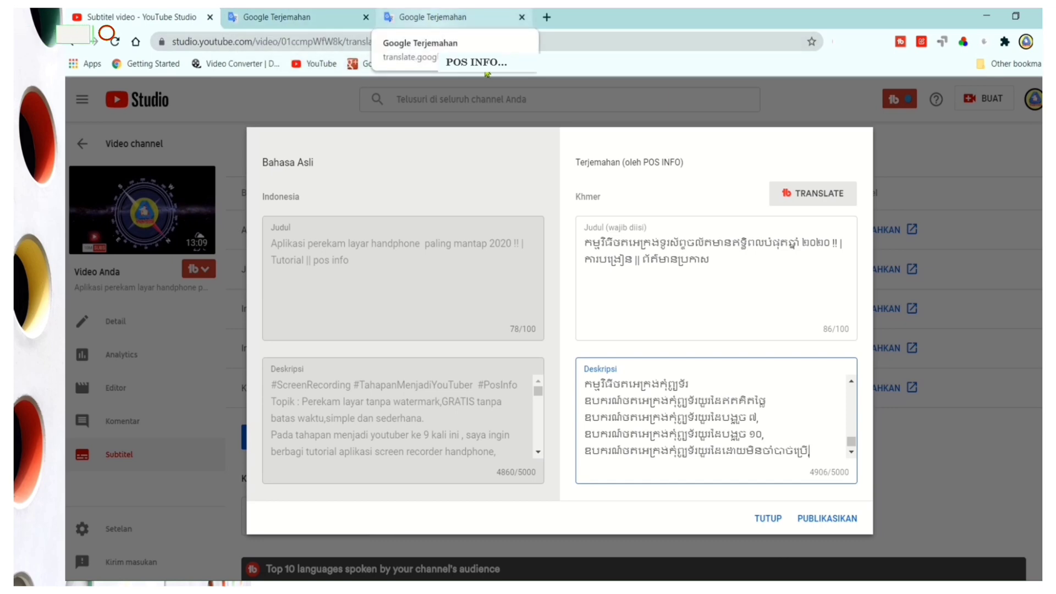
{"action": "left_click", "coordinate": [826, 520]}
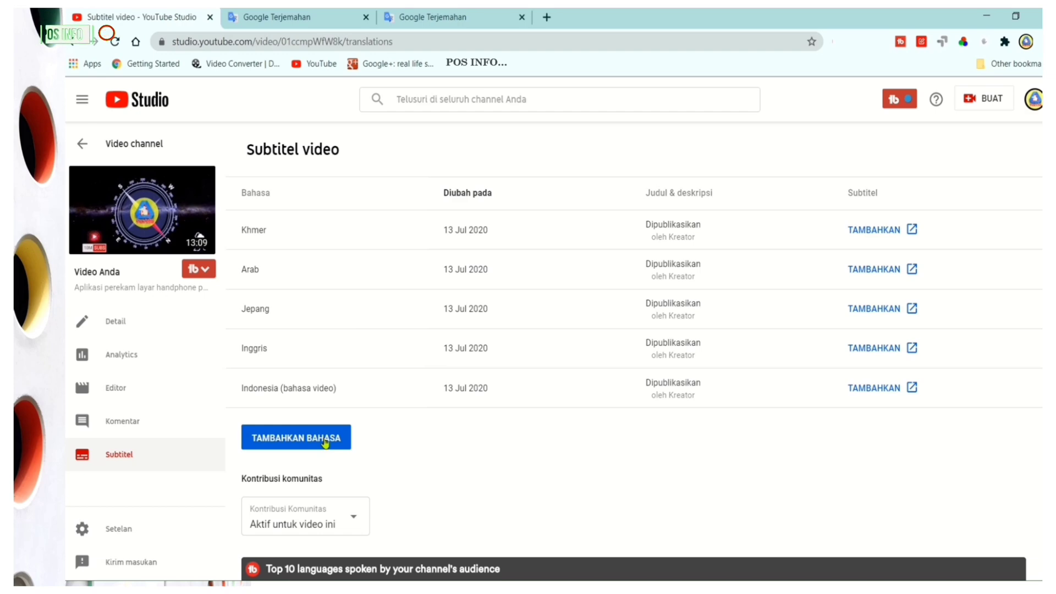
Step: Add Filipino as another language for the video and open its title and description translation
{"action": "left_click", "coordinate": [325, 443]}
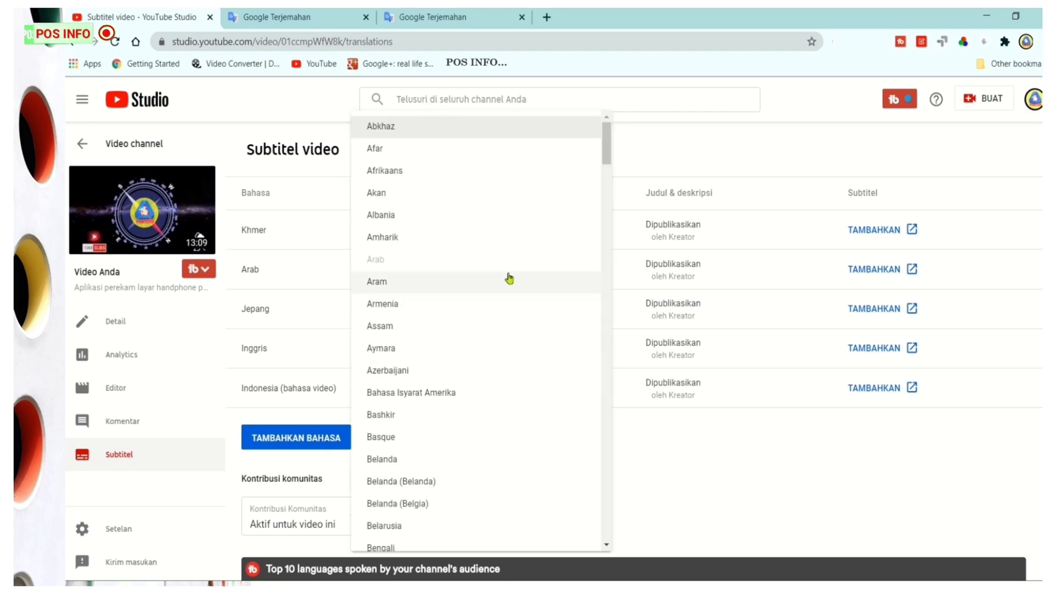
{"action": "left_click_drag", "start_coordinate": [606, 161], "coordinate": [607, 227]}
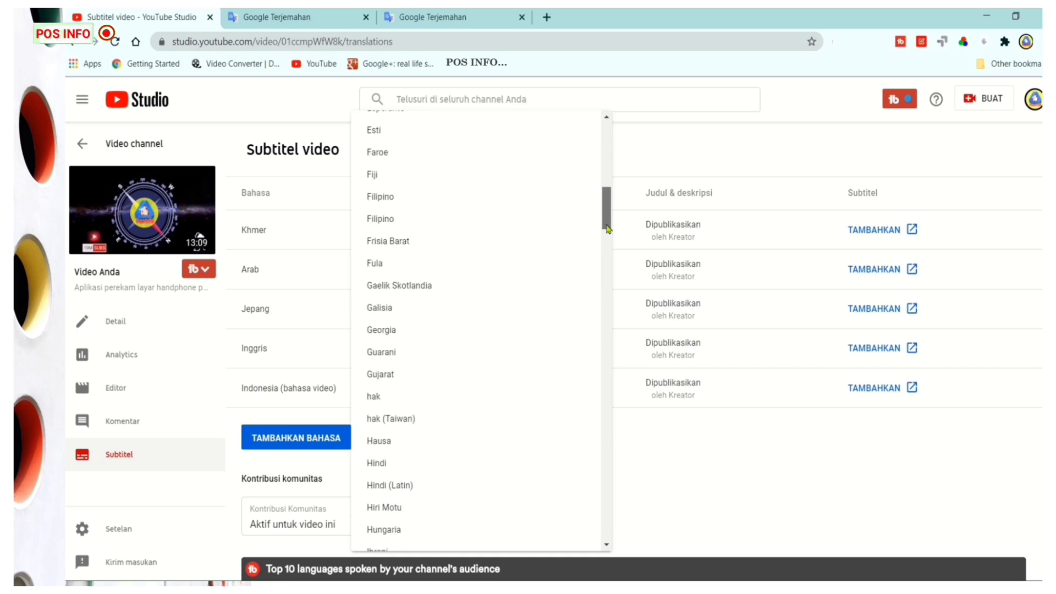
{"action": "left_click", "coordinate": [487, 227]}
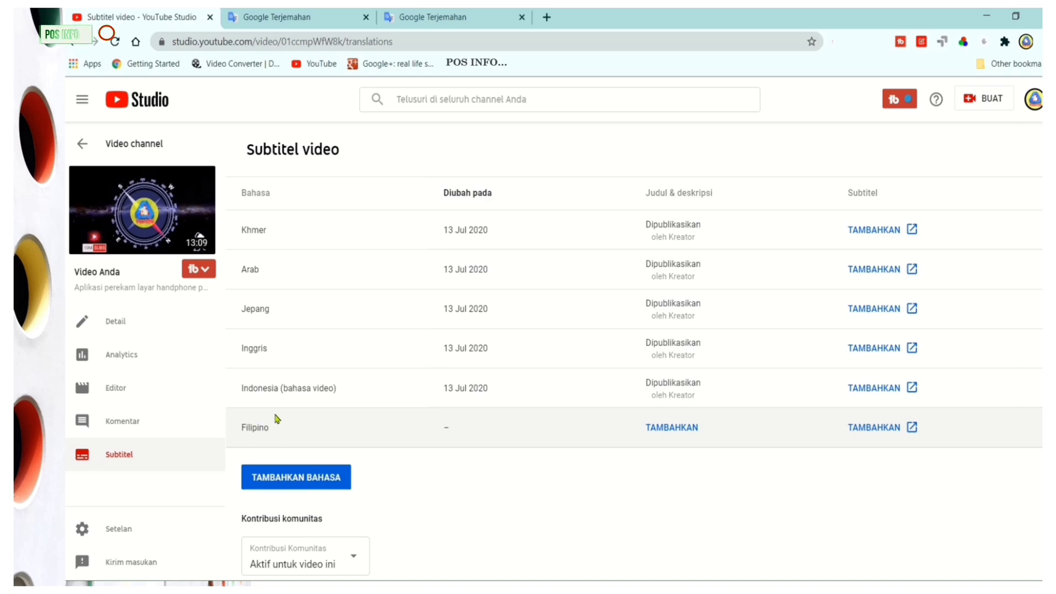
{"action": "left_click", "coordinate": [672, 429]}
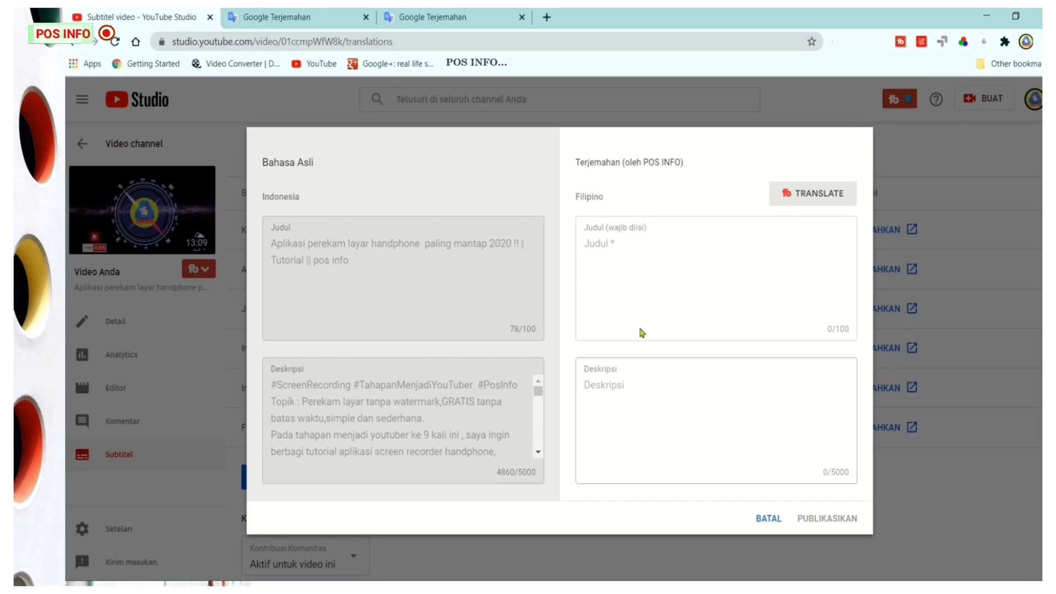
{"action": "left_click", "coordinate": [604, 238]}
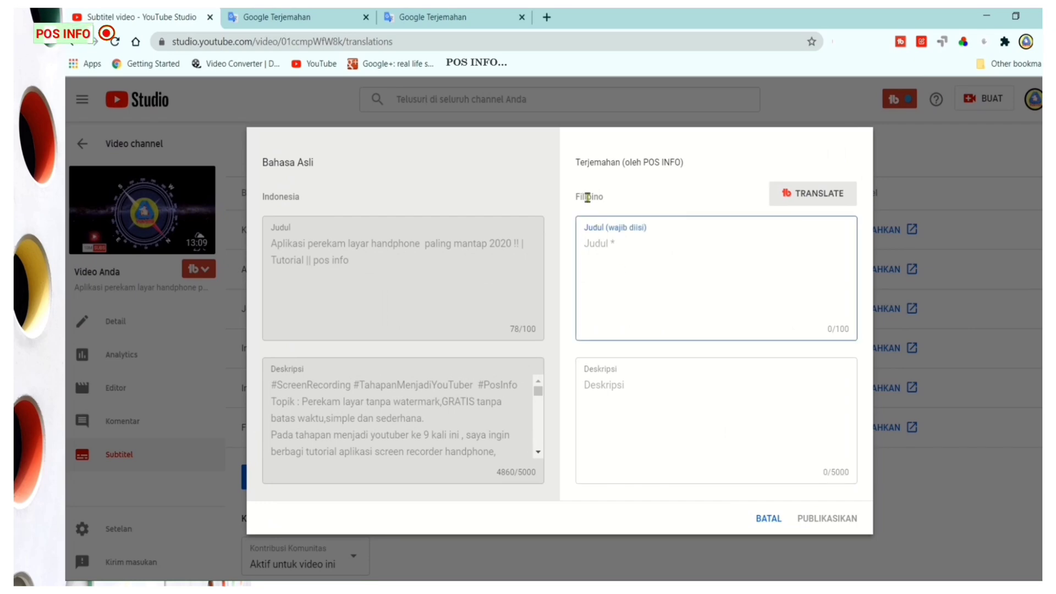
Step: In the first Google Translate tab, set Tagalog as the title's target language and copy the translation
{"action": "left_click", "coordinate": [321, 23]}
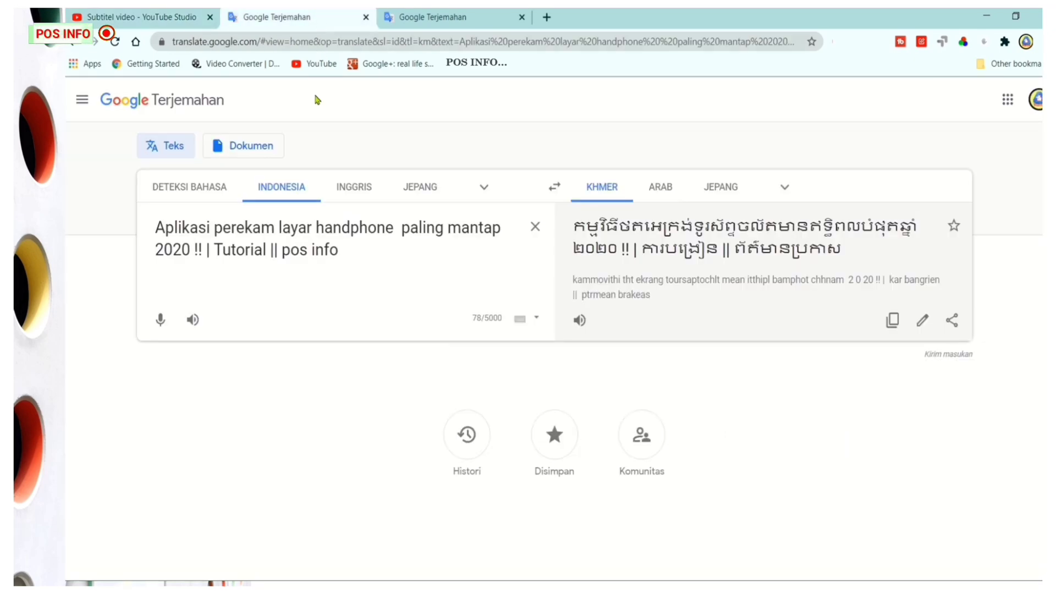
{"action": "left_click", "coordinate": [785, 188]}
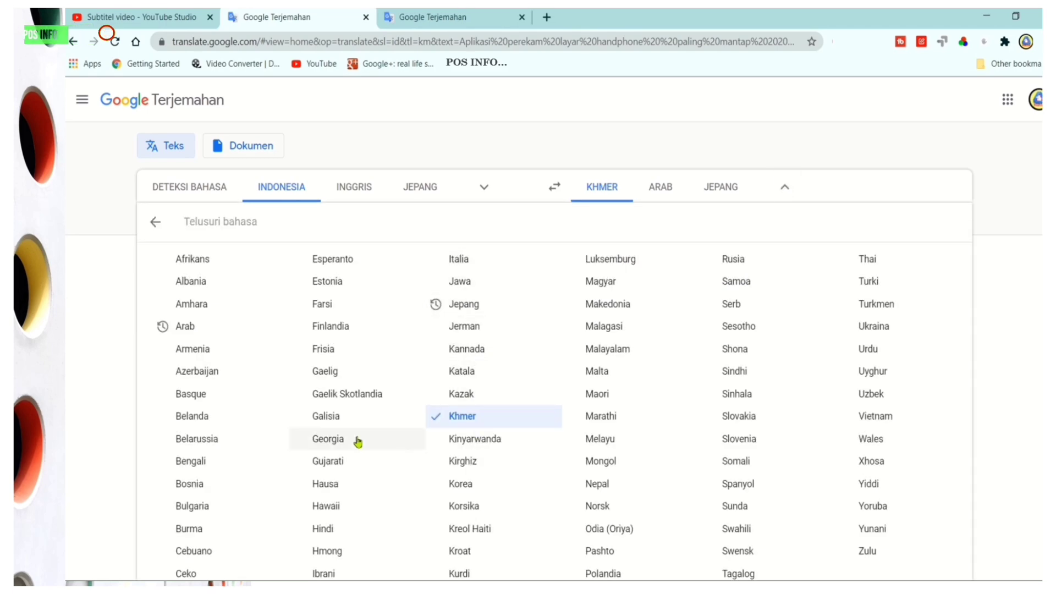
{"action": "scroll", "coordinate": [407, 426], "scroll_direction": "down", "scroll_amount": 3}
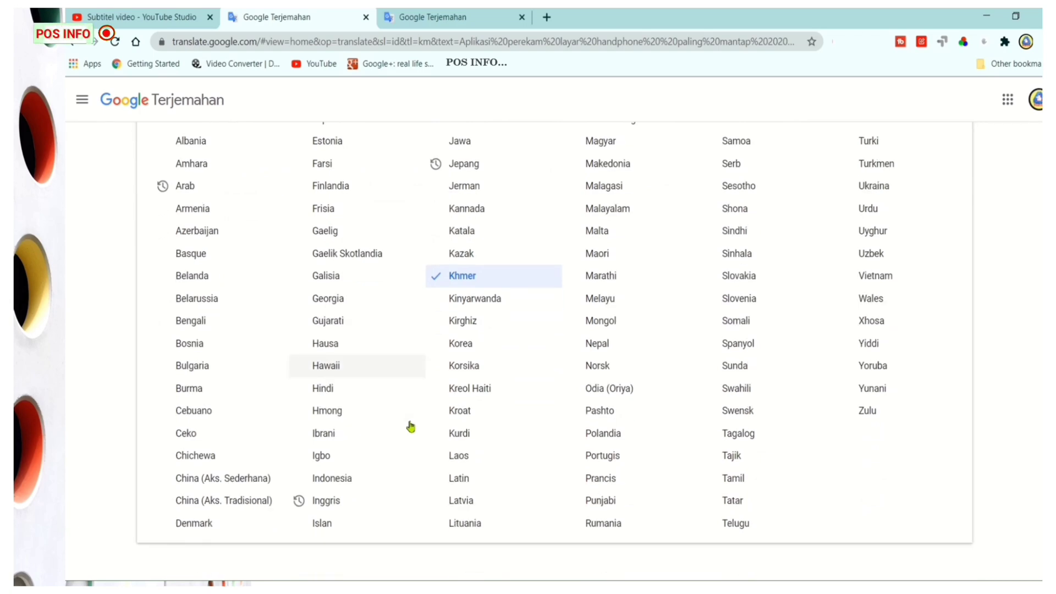
{"action": "scroll", "coordinate": [442, 412], "scroll_direction": "up", "scroll_amount": 2}
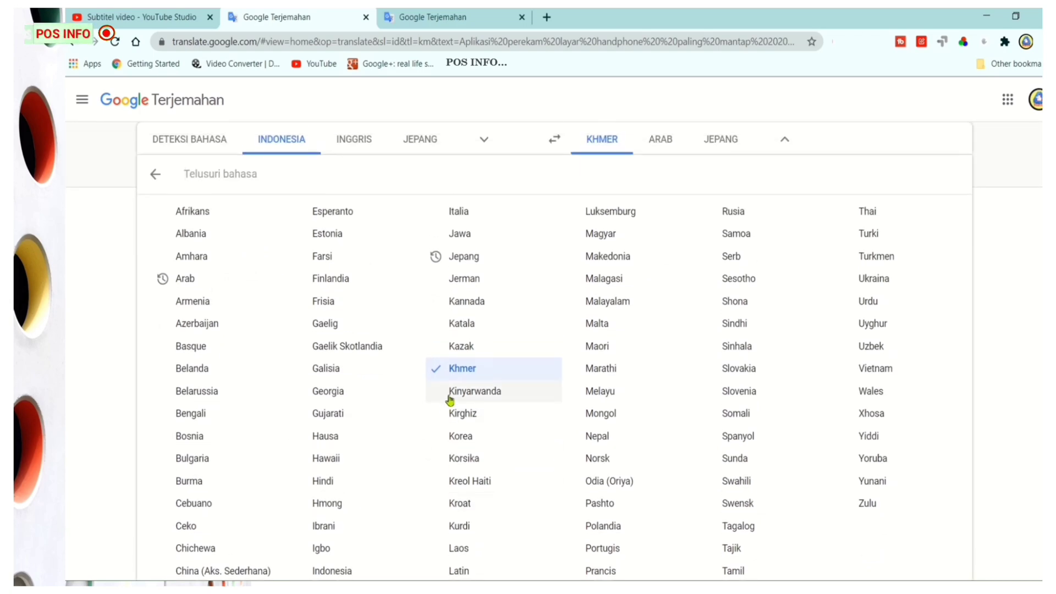
{"action": "scroll", "coordinate": [450, 401], "scroll_direction": "down", "scroll_amount": 1}
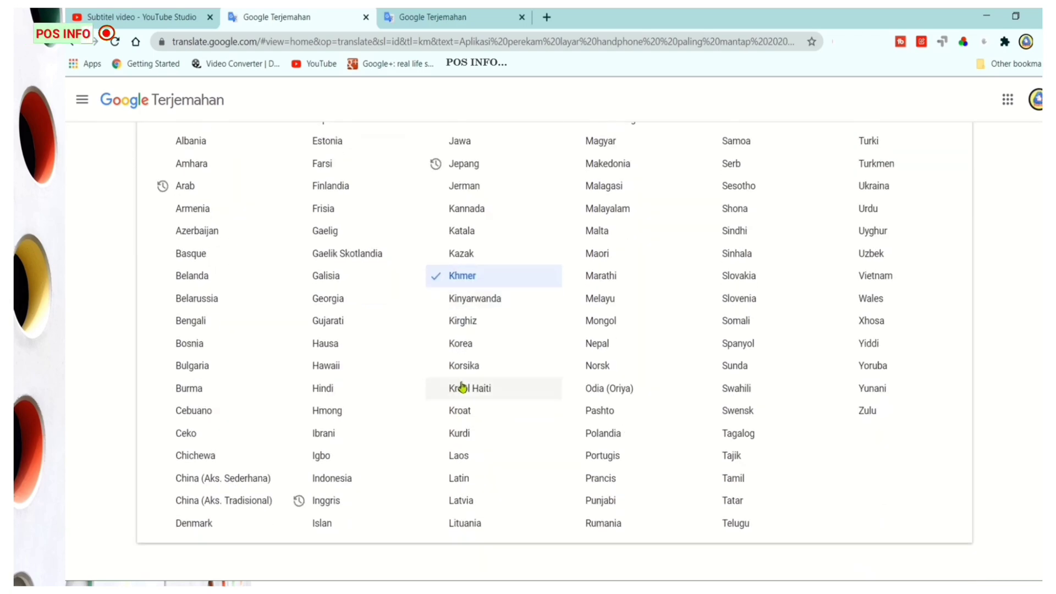
{"action": "left_click", "coordinate": [740, 436]}
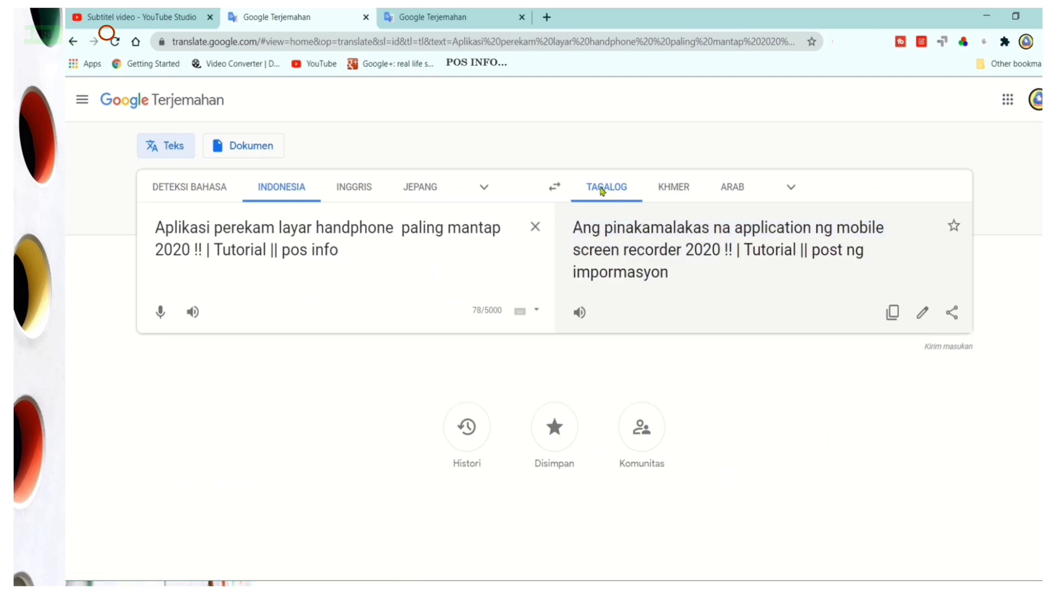
{"action": "left_click", "coordinate": [892, 312]}
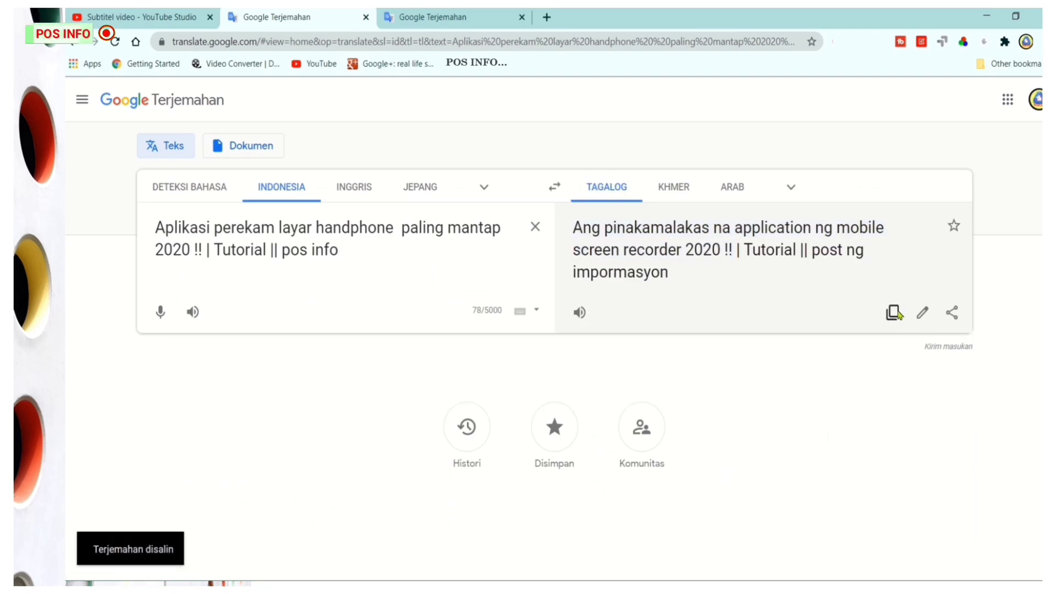
Step: Return to YouTube Studio and paste the copied title translation into the Filipino title field
{"action": "left_click", "coordinate": [157, 17]}
{"action": "right_click", "coordinate": [603, 236]}
{"action": "left_click", "coordinate": [687, 352]}
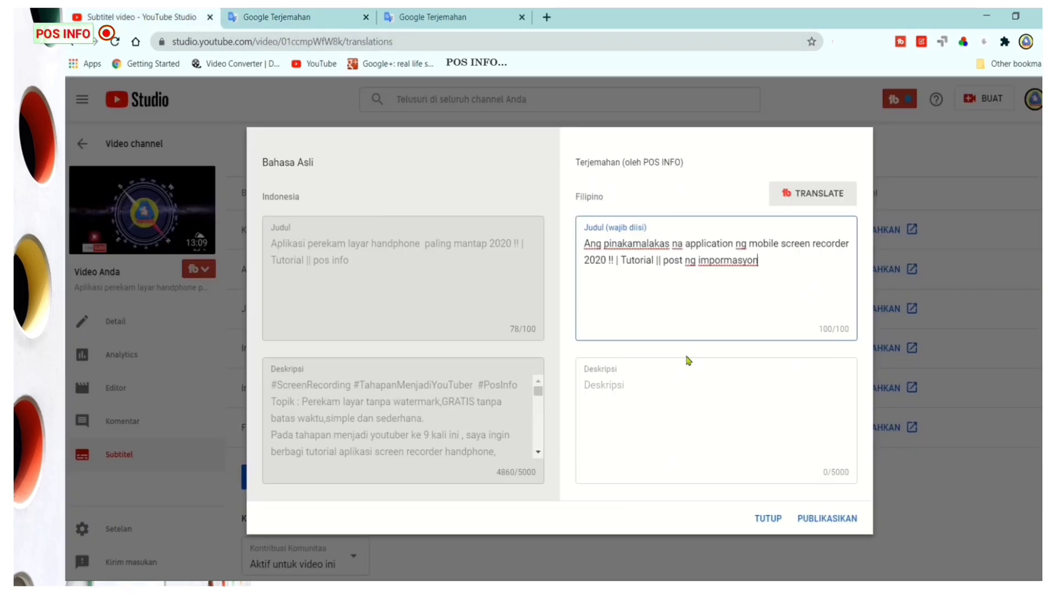
Step: In the second Google Translate tab, set Tagalog as the description's target language and copy the translation
{"action": "left_click", "coordinate": [444, 19]}
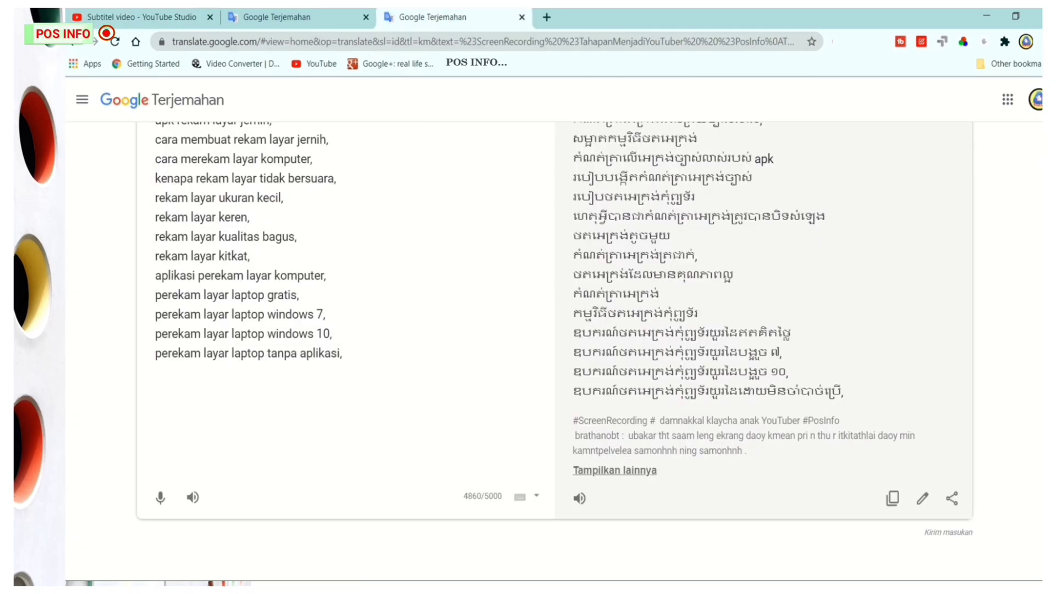
{"action": "scroll", "coordinate": [550, 330], "scroll_direction": "up", "scroll_amount": 15}
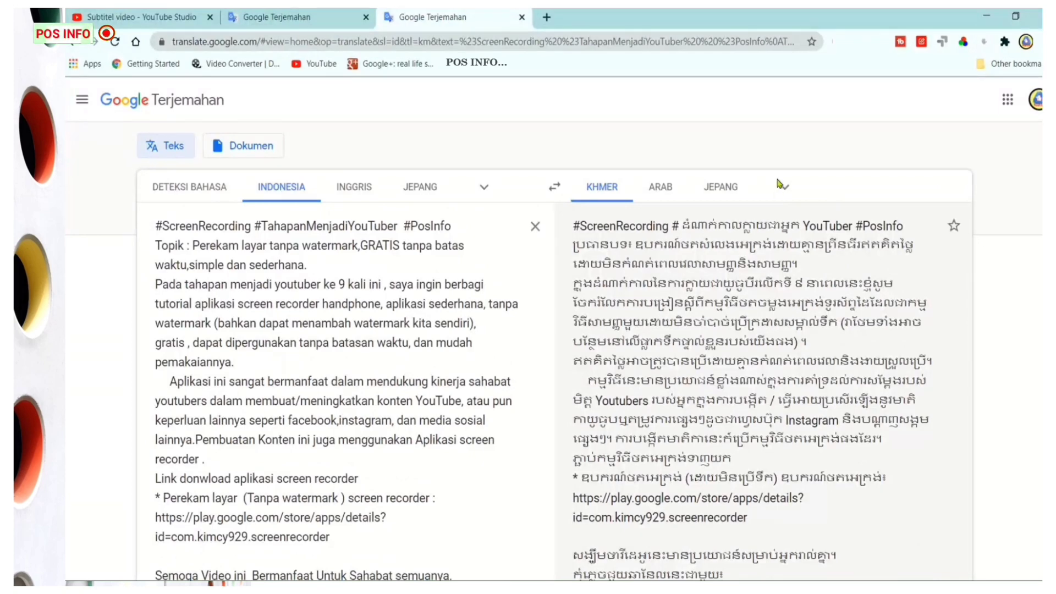
{"action": "left_click", "coordinate": [782, 186]}
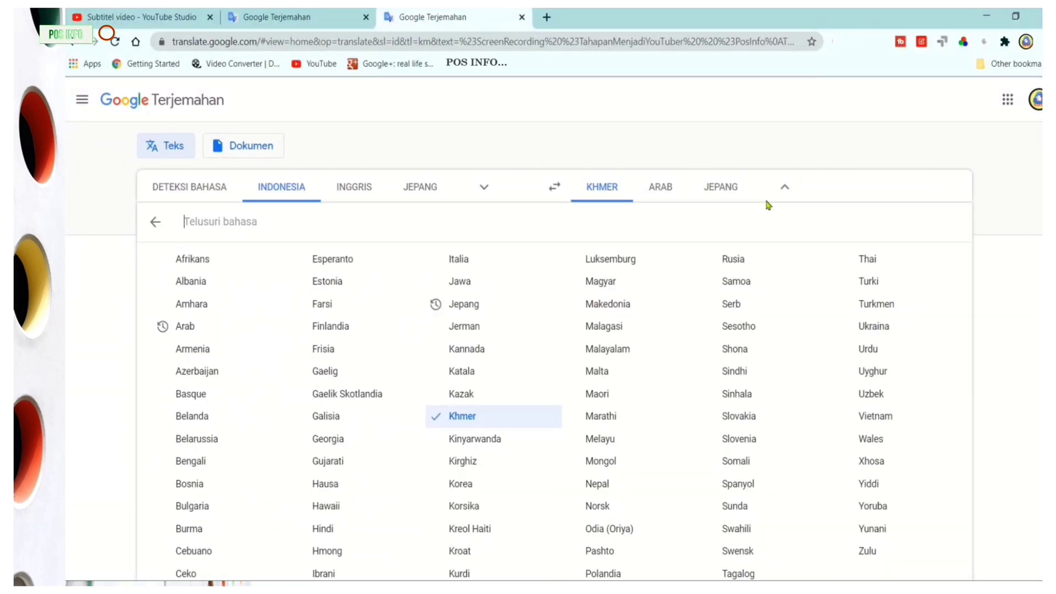
{"action": "type", "text": "ta"}
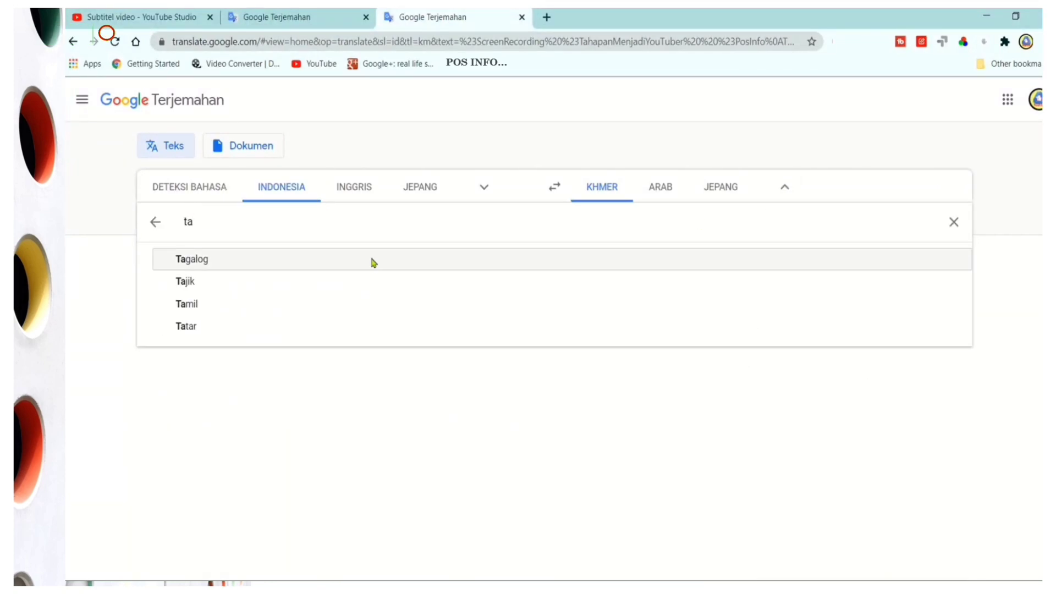
{"action": "left_click", "coordinate": [374, 259]}
{"action": "left_click", "coordinate": [892, 549]}
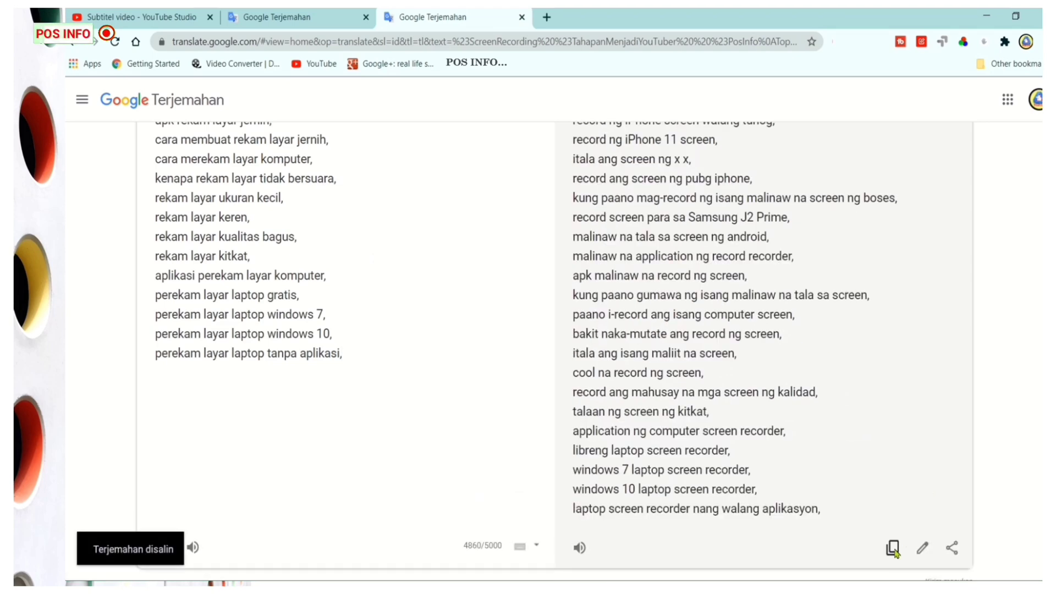
Step: Return to YouTube Studio and paste the copied description translation into the Filipino description field
{"action": "left_click", "coordinate": [189, 22]}
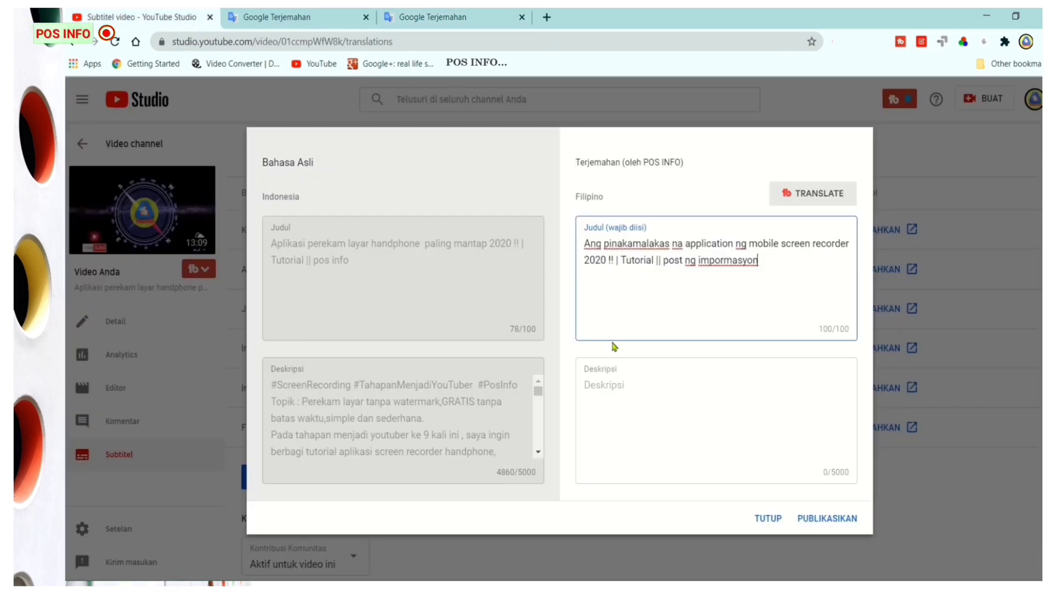
{"action": "right_click", "coordinate": [598, 388]}
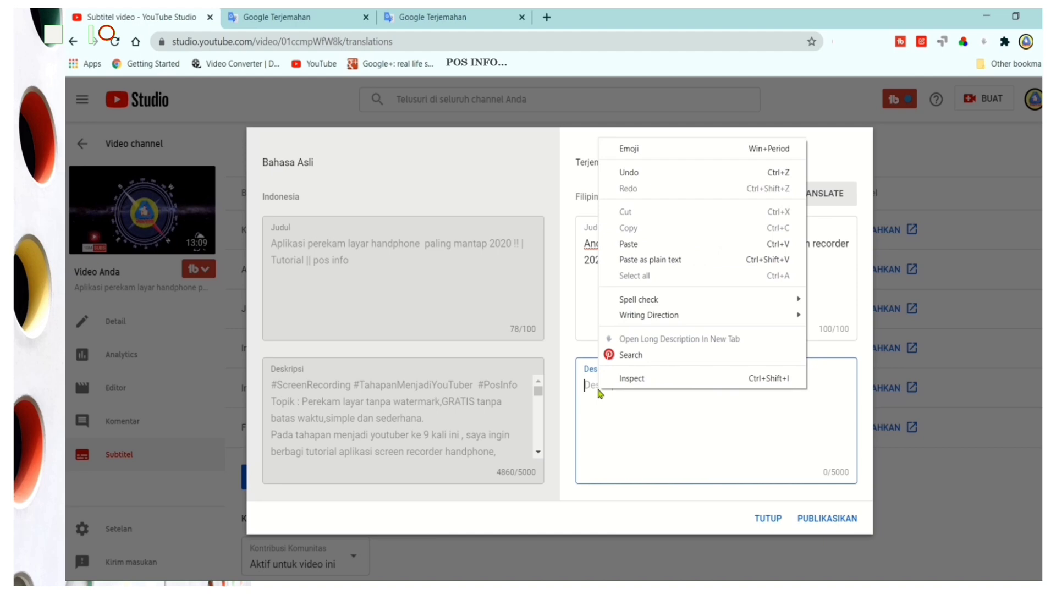
{"action": "left_click", "coordinate": [632, 257]}
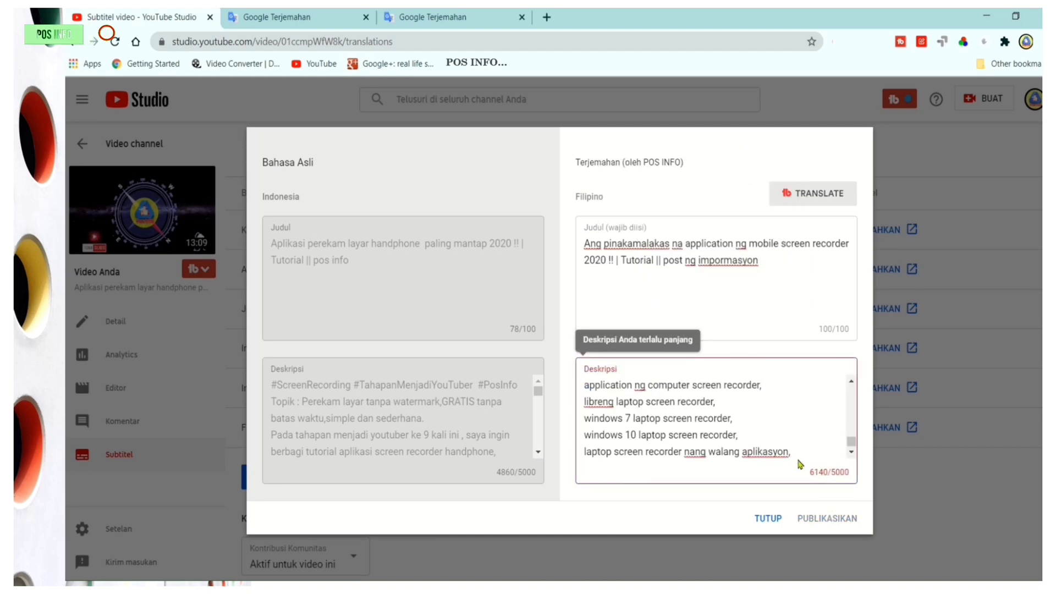
Step: Delete keyword lines from the end of the Filipino description until it fits the 5000-character limit
{"action": "left_click_drag", "start_coordinate": [795, 449], "coordinate": [590, 405]}
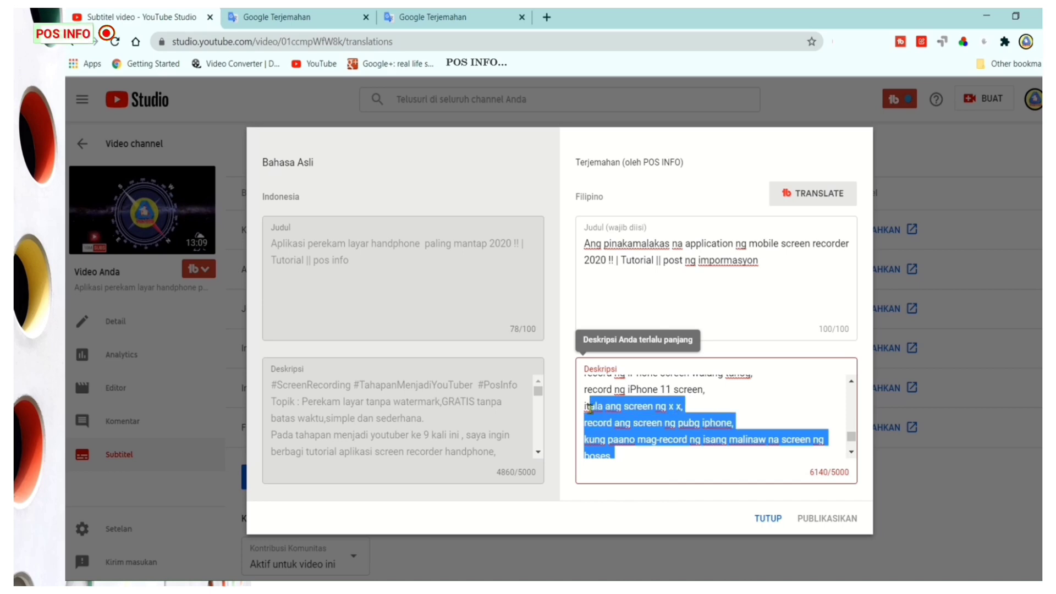
{"action": "key", "text": "BackSpace"}
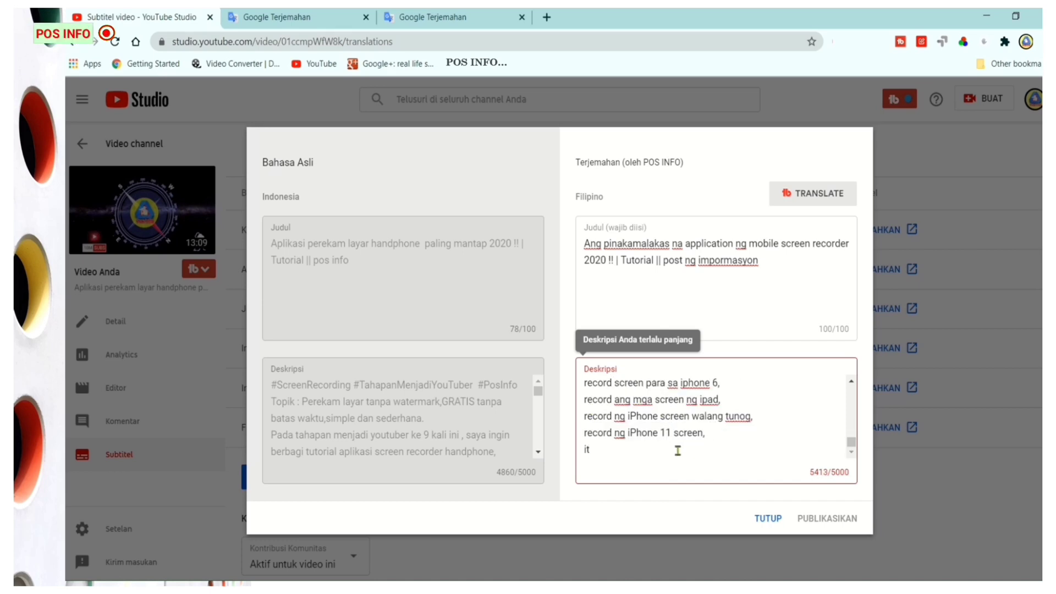
{"action": "left_click_drag", "start_coordinate": [587, 448], "coordinate": [582, 413]}
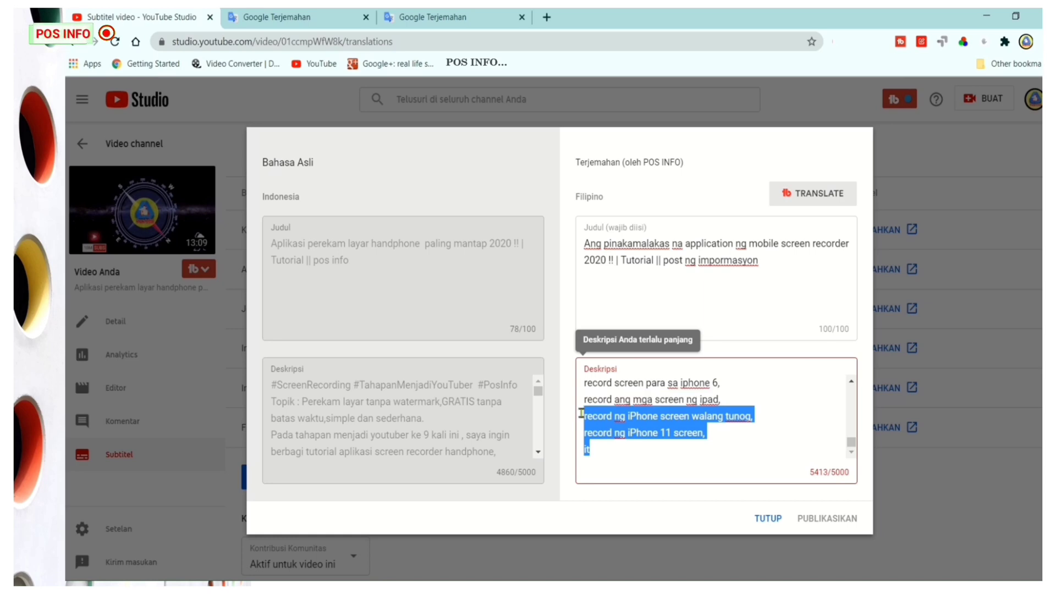
{"action": "key", "text": "BackSpace"}
{"action": "left_click_drag", "start_coordinate": [722, 433], "coordinate": [584, 417]}
{"action": "key", "text": "BackSpace"}
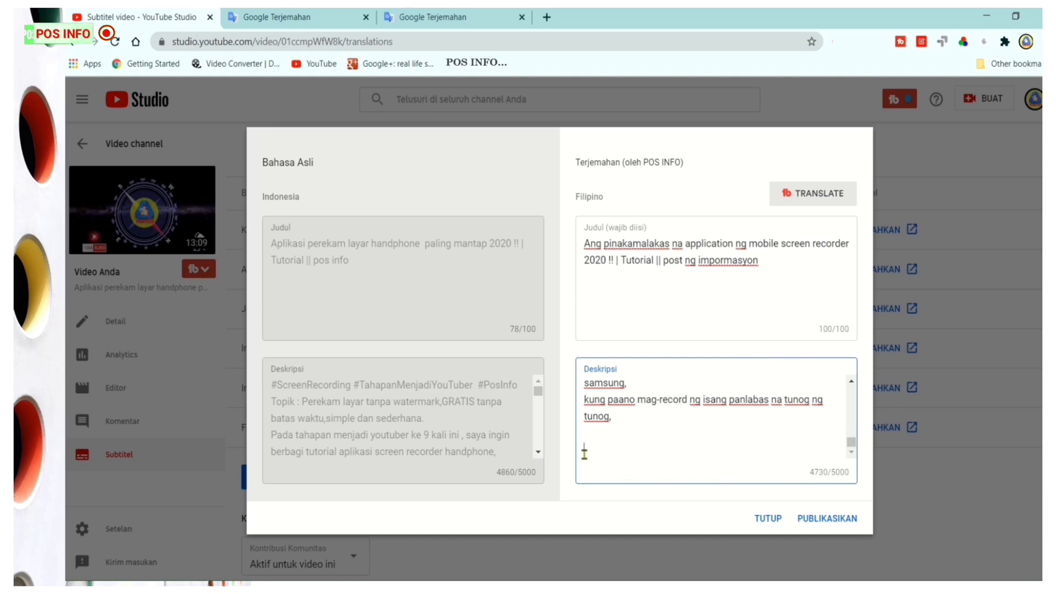
Step: Clear the whole Filipino description and paste the full translated description into it again
{"action": "key", "text": "BackSpace"}
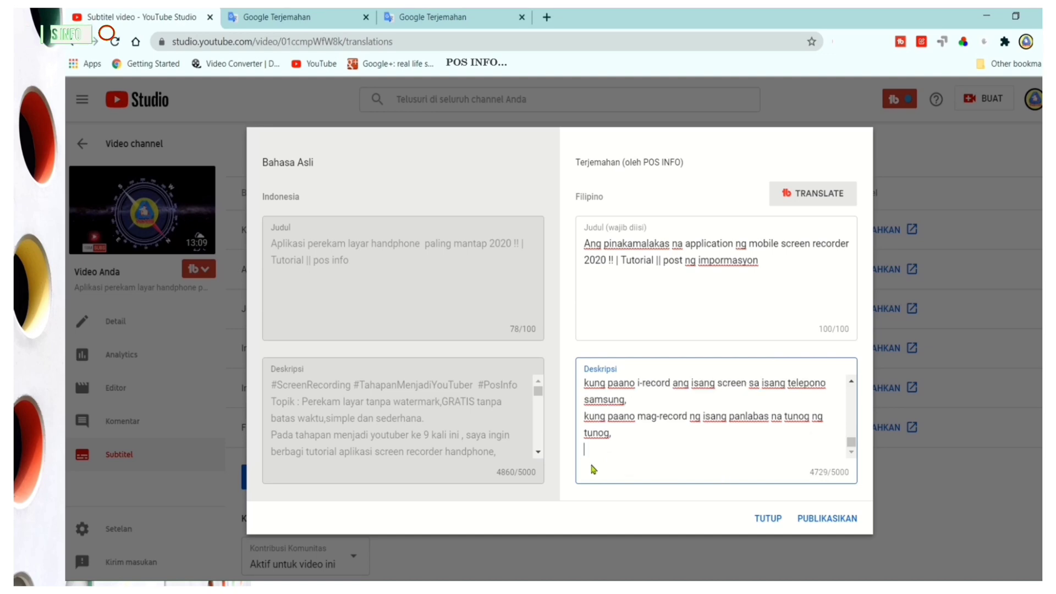
{"action": "key", "text": "ctrl+a"}
{"action": "key", "text": "BackSpace"}
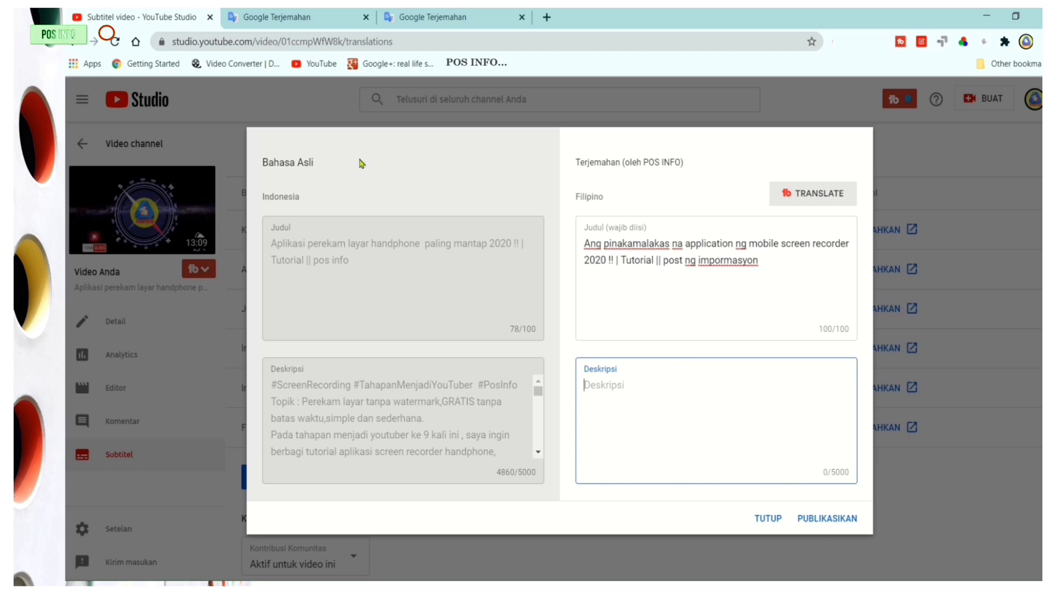
{"action": "right_click", "coordinate": [600, 395]}
{"action": "left_click", "coordinate": [633, 246]}
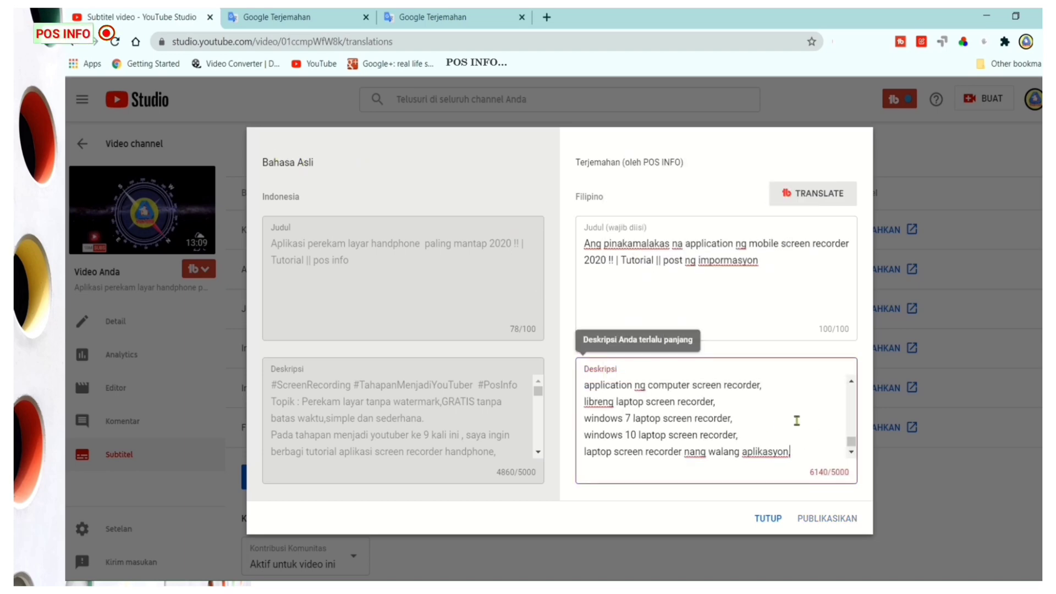
Step: Delete all keyword lines after "Tag: record ng screen ng iphone," in the Filipino description
{"action": "left_click_drag", "start_coordinate": [851, 446], "coordinate": [852, 415]}
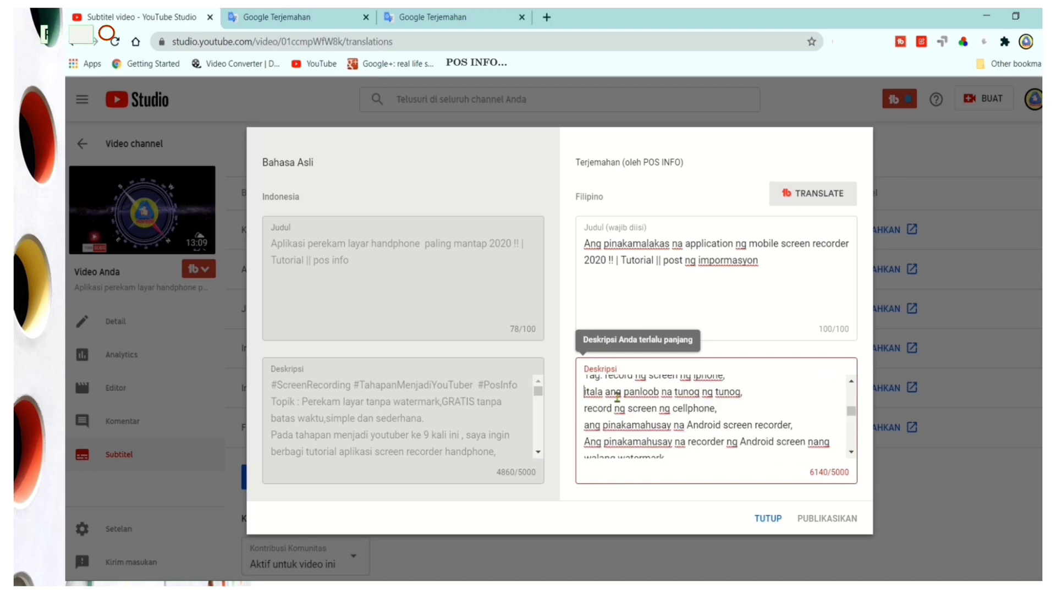
{"action": "left_click_drag", "start_coordinate": [617, 396], "coordinate": [802, 471]}
{"action": "key", "text": "BackSpace"}
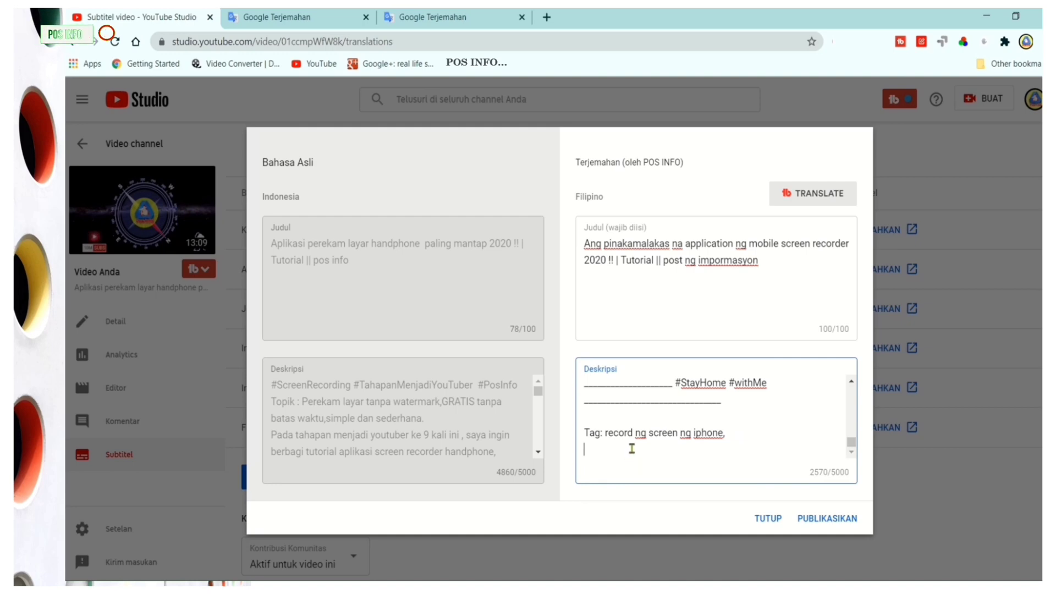
Step: In the second Google Translate tab, copy the Tagalog keyword lines from "record screen sa iphone," through "record ng iPhone 11 screen,"
{"action": "left_click", "coordinate": [440, 17]}
{"action": "scroll", "coordinate": [621, 294], "scroll_direction": "up", "scroll_amount": 8}
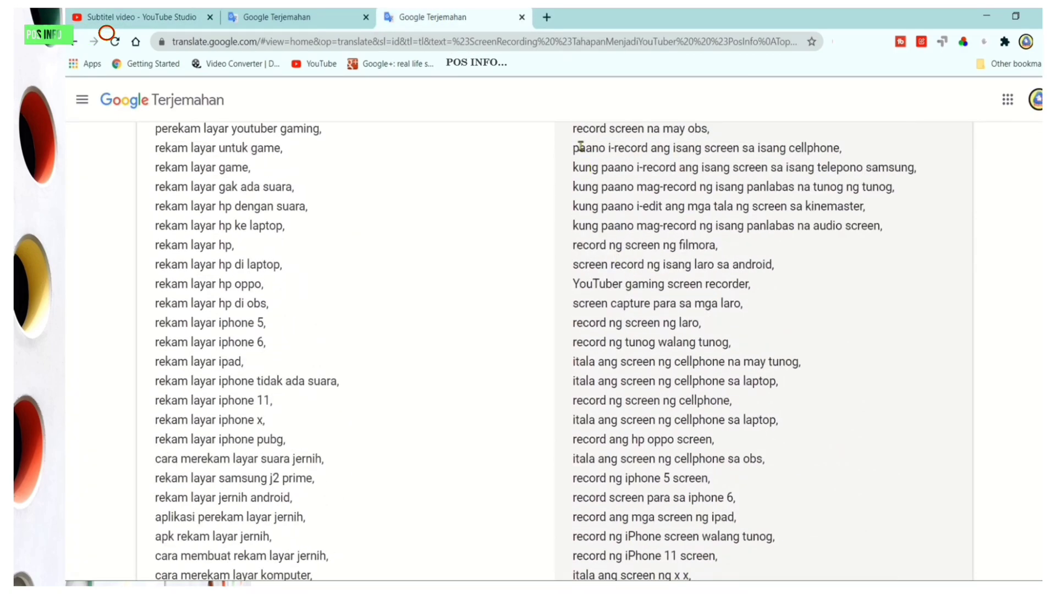
{"action": "scroll", "coordinate": [585, 165], "scroll_direction": "up", "scroll_amount": 1}
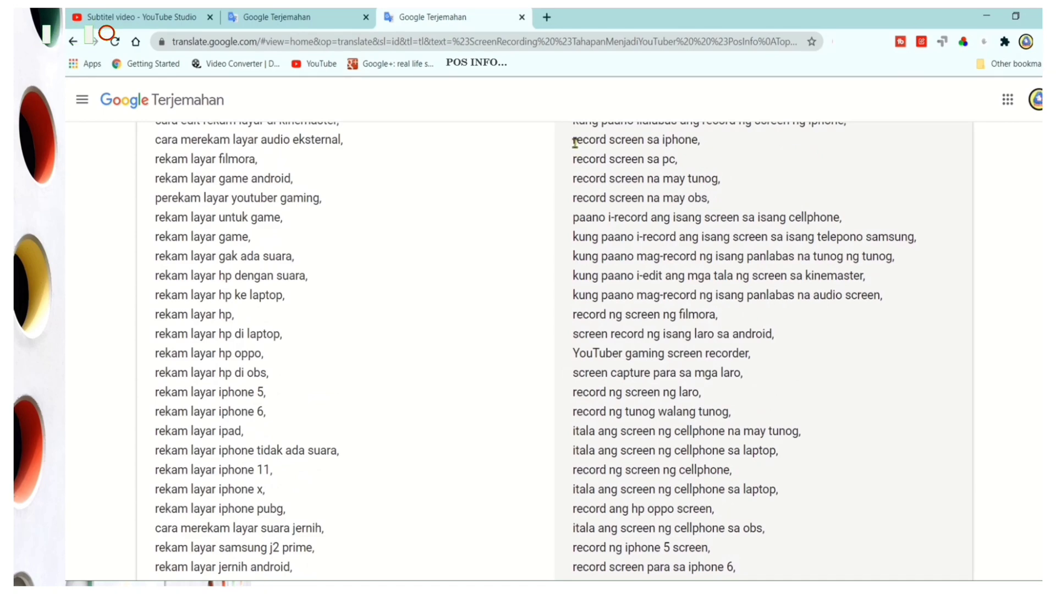
{"action": "left_click_drag", "start_coordinate": [573, 142], "coordinate": [769, 579]}
{"action": "left_click_drag", "start_coordinate": [763, 429], "coordinate": [766, 360]}
{"action": "right_click", "coordinate": [662, 281]}
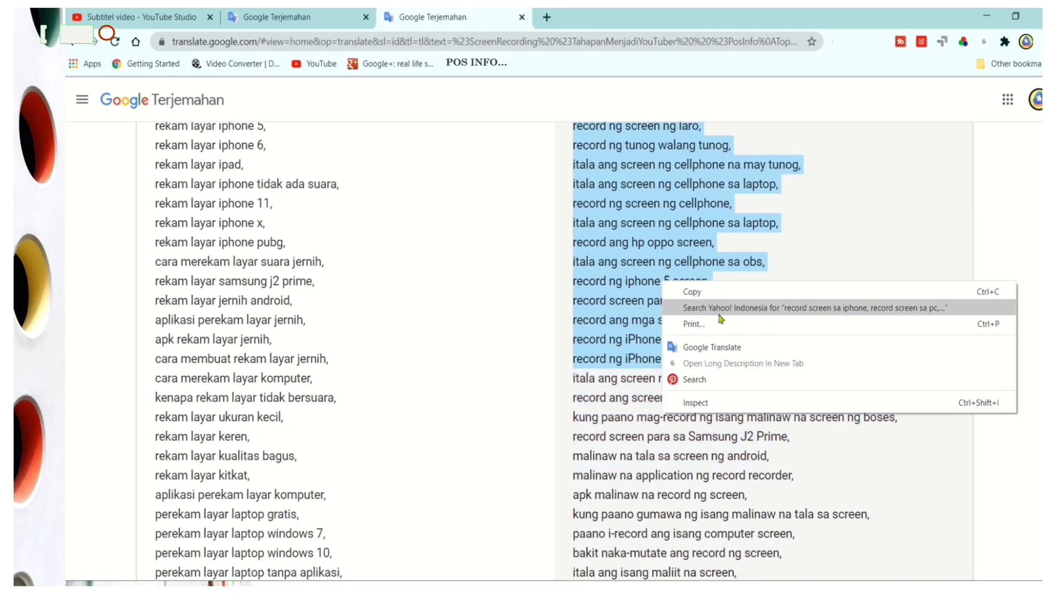
{"action": "left_click", "coordinate": [701, 294]}
Step: Return to YouTube Studio, paste the copied keywords at the end of the Filipino description and publish the translation
{"action": "left_click", "coordinate": [184, 20]}
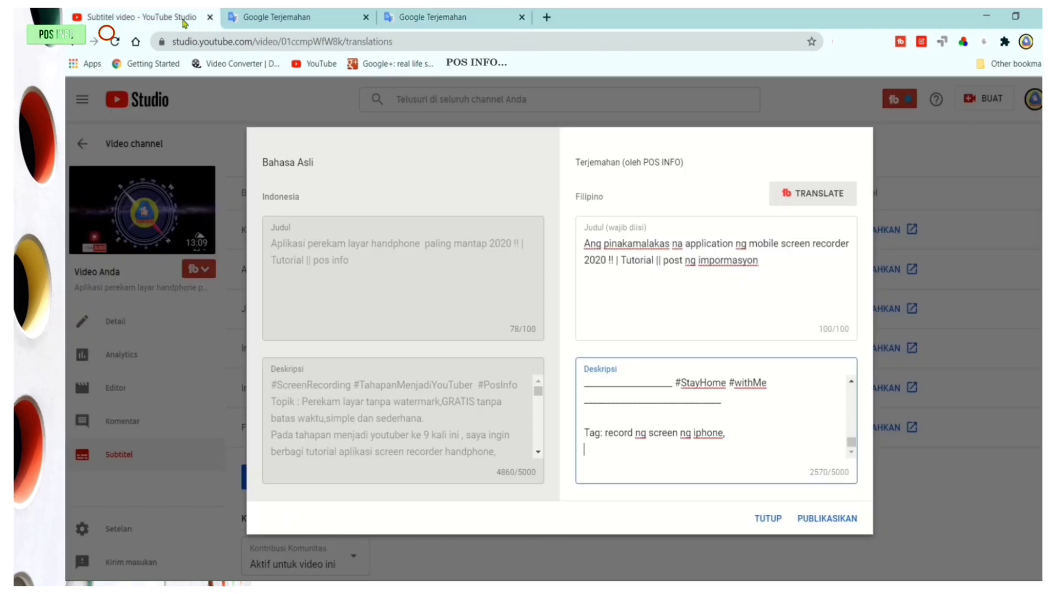
{"action": "right_click", "coordinate": [605, 451]}
{"action": "left_click", "coordinate": [653, 309]}
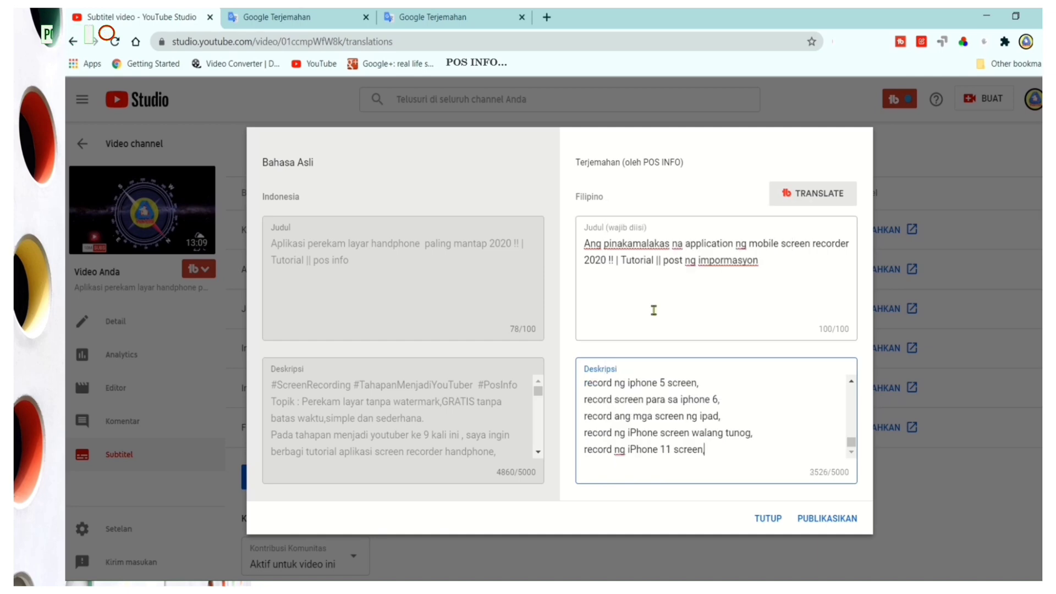
{"action": "left_click", "coordinate": [836, 527]}
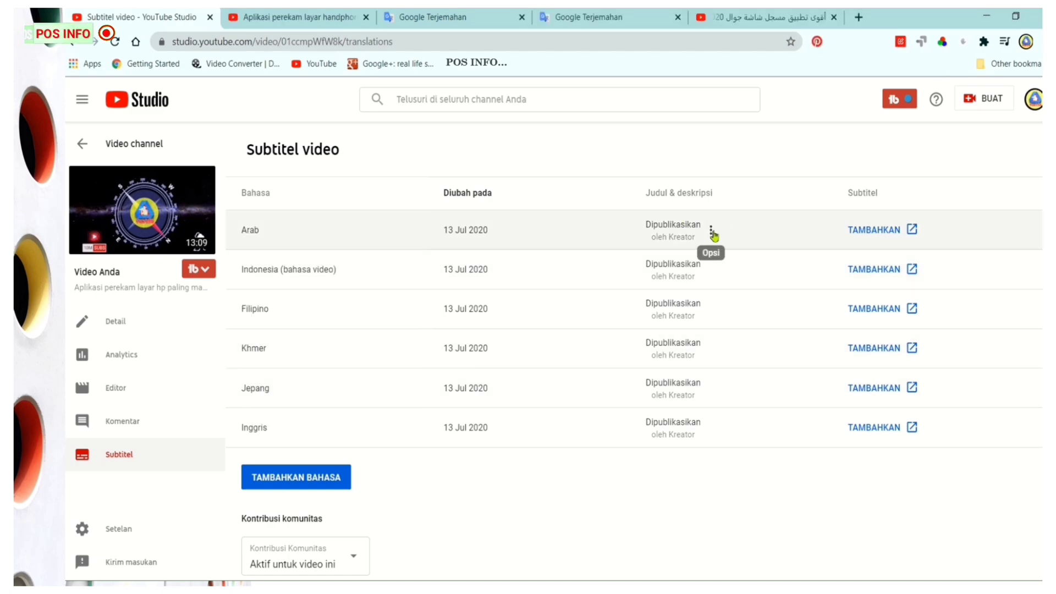
Step: Open the Arabic title and description for editing and copy the beginning of the title through "2020"
{"action": "left_click", "coordinate": [712, 232]}
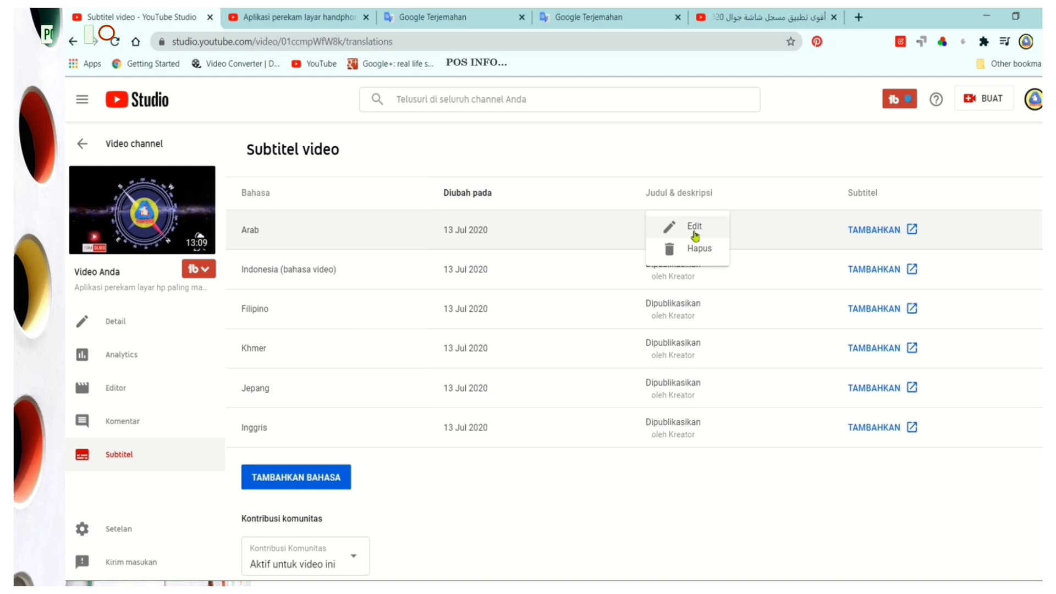
{"action": "left_click", "coordinate": [695, 234]}
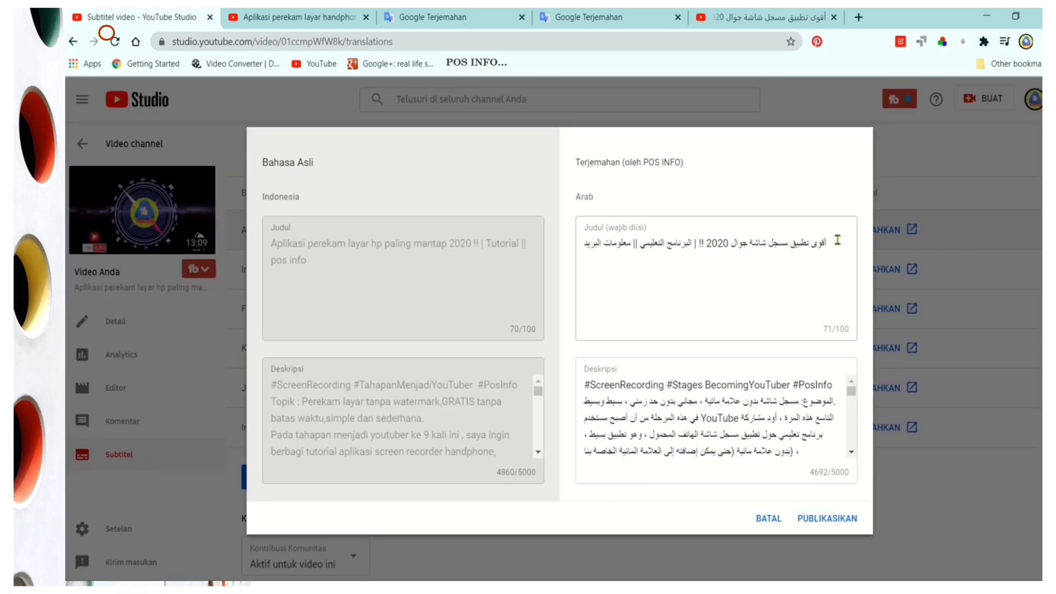
{"action": "left_click_drag", "start_coordinate": [837, 240], "coordinate": [704, 240]}
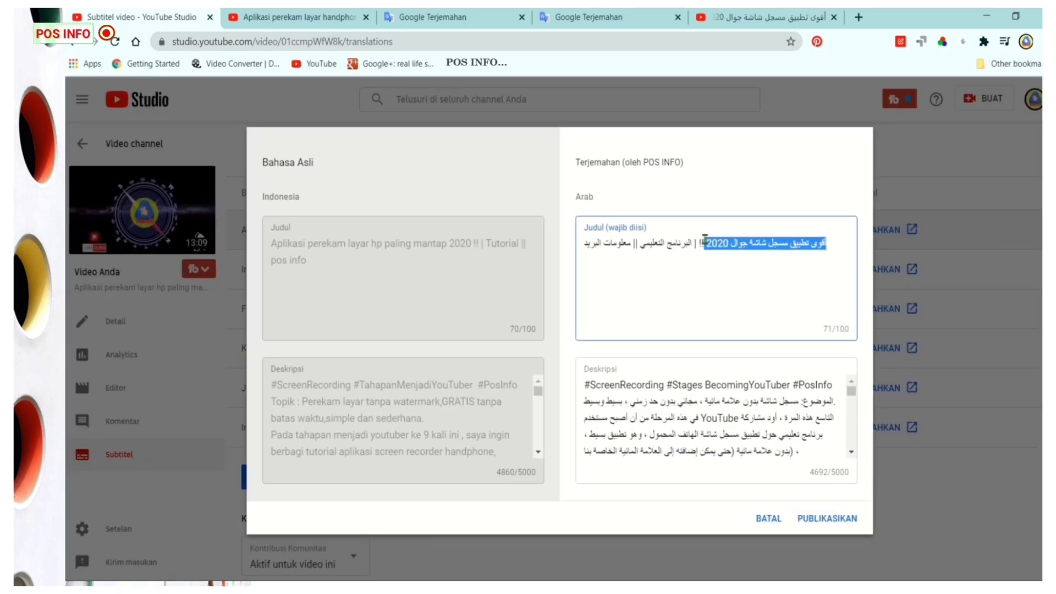
{"action": "right_click", "coordinate": [726, 242]}
{"action": "left_click", "coordinate": [761, 294]}
Step: Go to the YouTube home page and search for the copied Arabic phrase "أقوى تطبيق مسجل شاشة جوال 2020"
{"action": "left_click", "coordinate": [315, 63]}
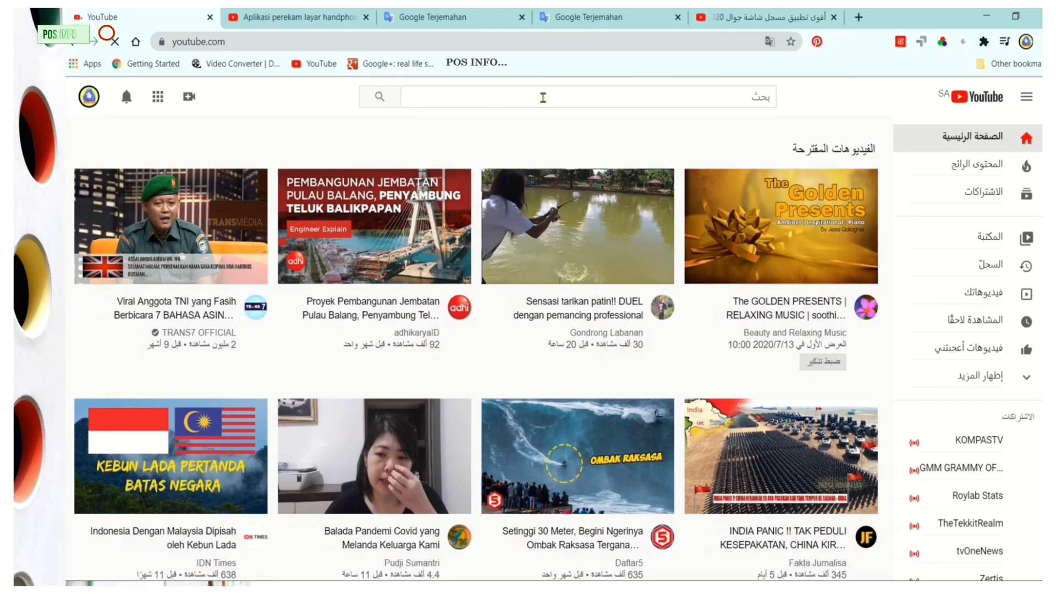
{"action": "right_click", "coordinate": [543, 97]}
{"action": "left_click", "coordinate": [580, 204]}
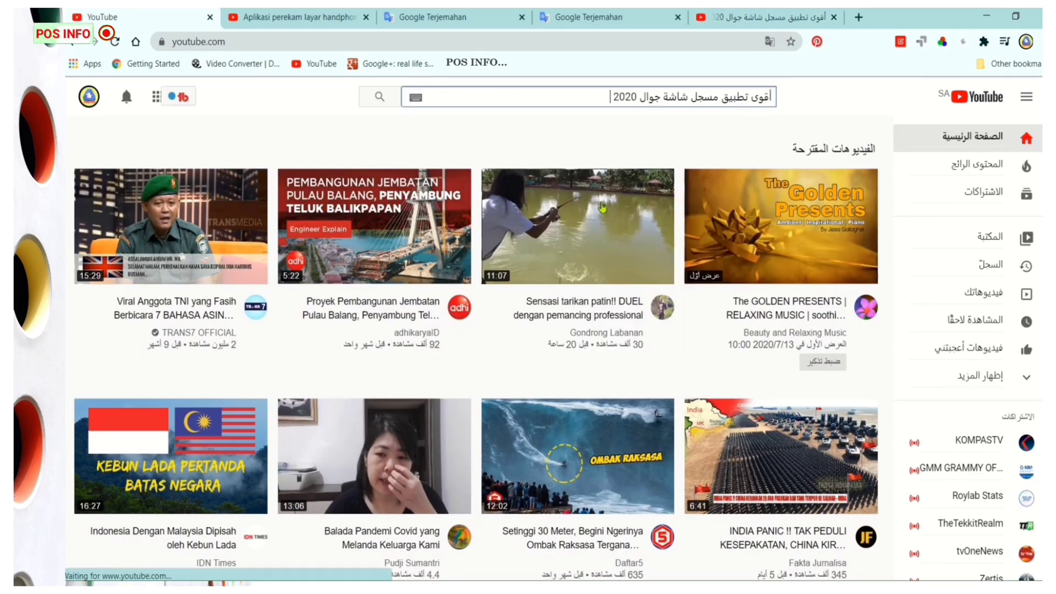
{"action": "left_click", "coordinate": [380, 98]}
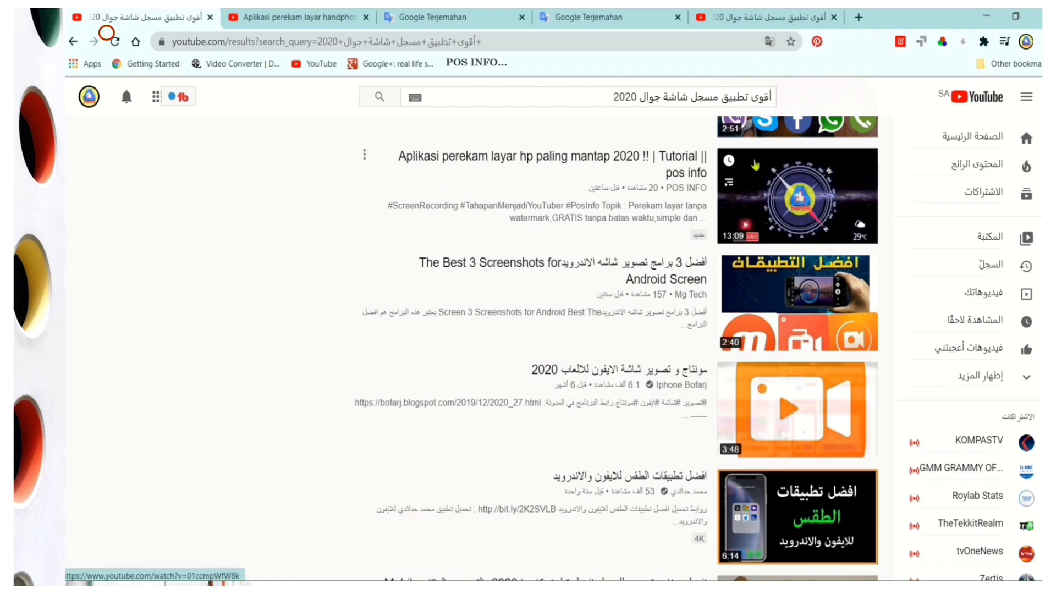
Step: Open the POS INFO screen recorder tutorial from the search results and lower its playback volume
{"action": "mouse_move", "coordinate": [530, 167]}
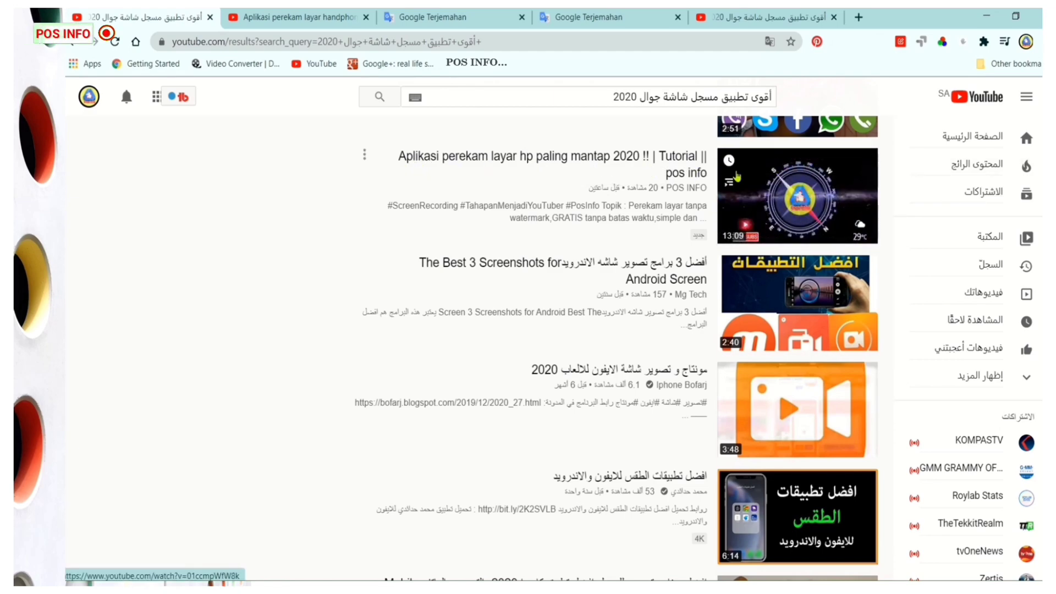
{"action": "mouse_move", "coordinate": [578, 207]}
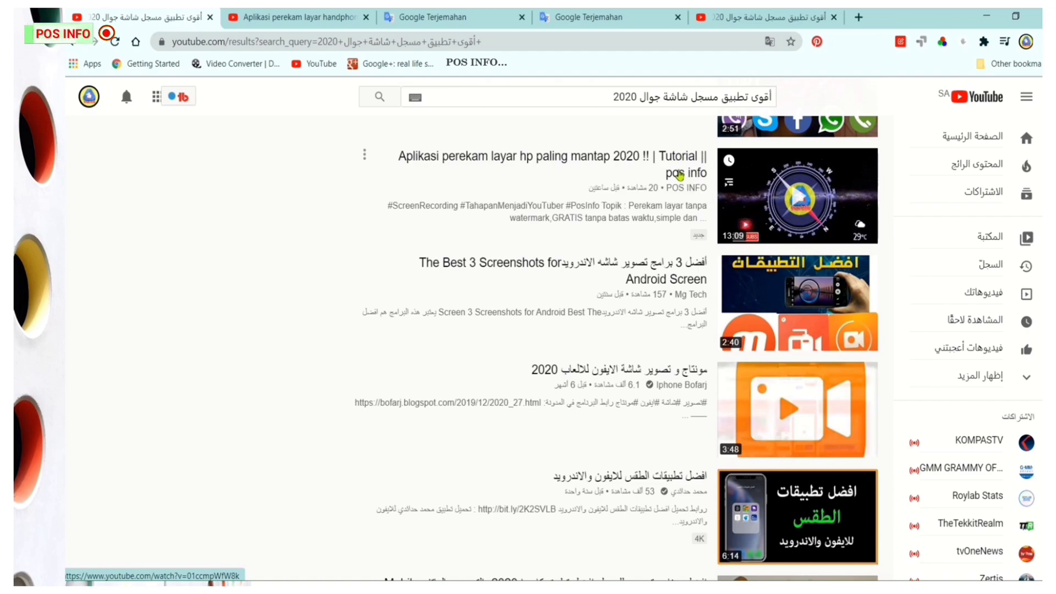
{"action": "left_click", "coordinate": [681, 219]}
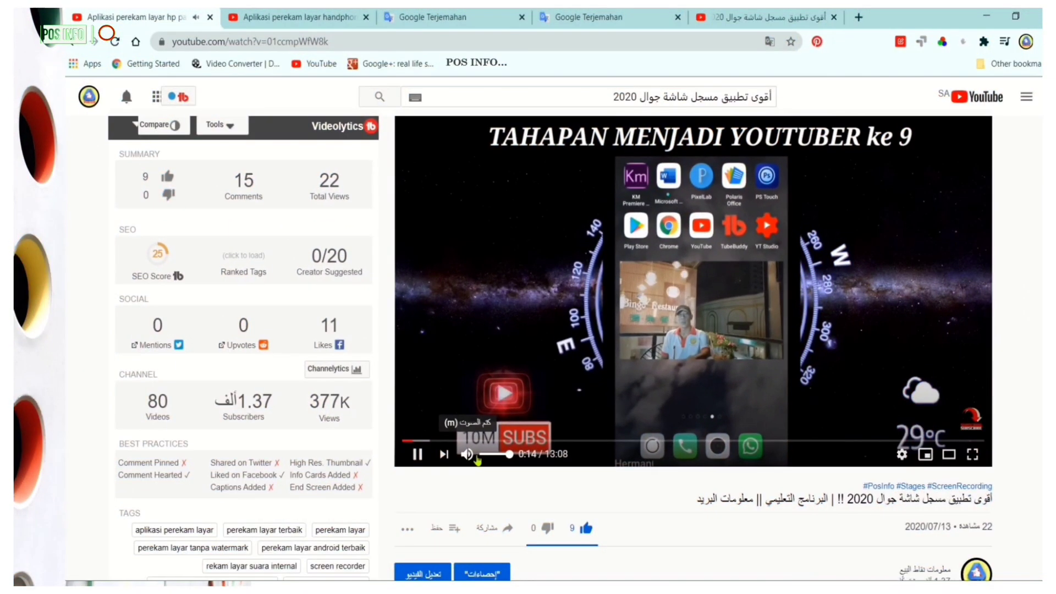
{"action": "left_click", "coordinate": [486, 454]}
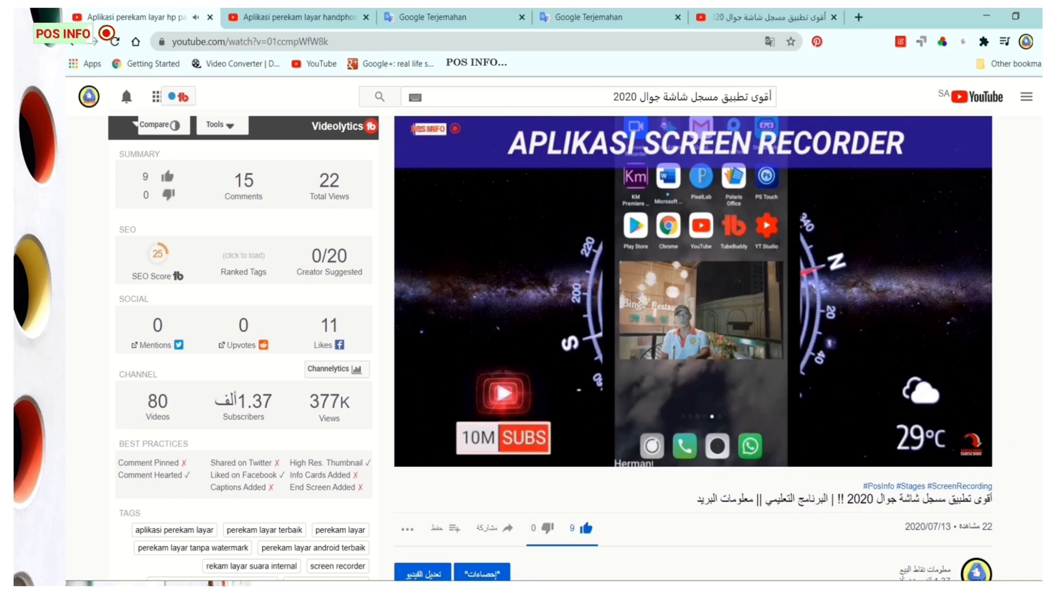
Step: Compare the video's title and description on the Arabic watch page with the Indonesian watch page in the neighbouring tab
{"action": "left_click", "coordinate": [271, 18]}
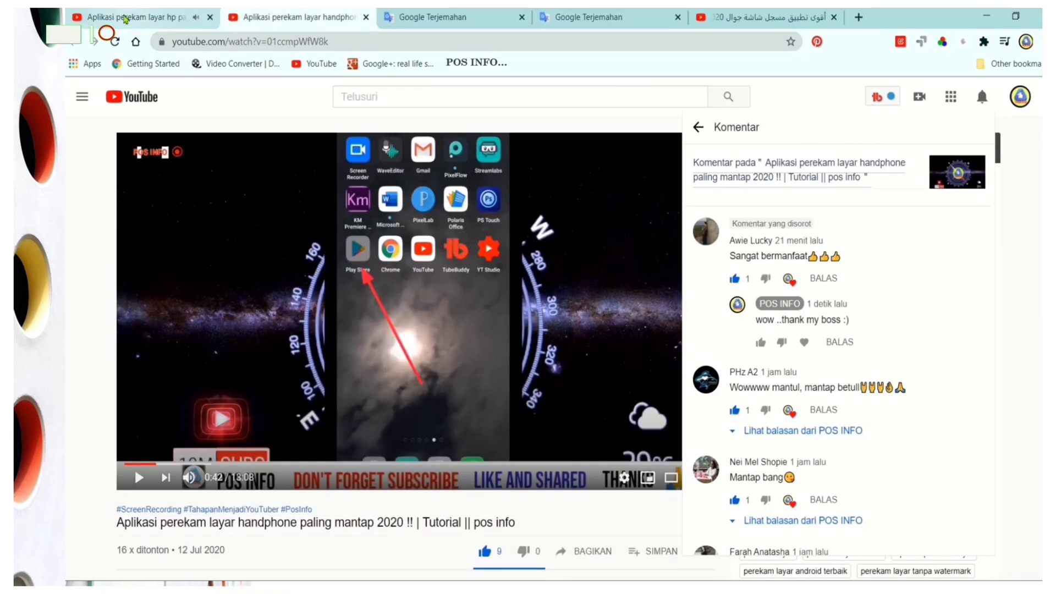
{"action": "left_click", "coordinate": [770, 17]}
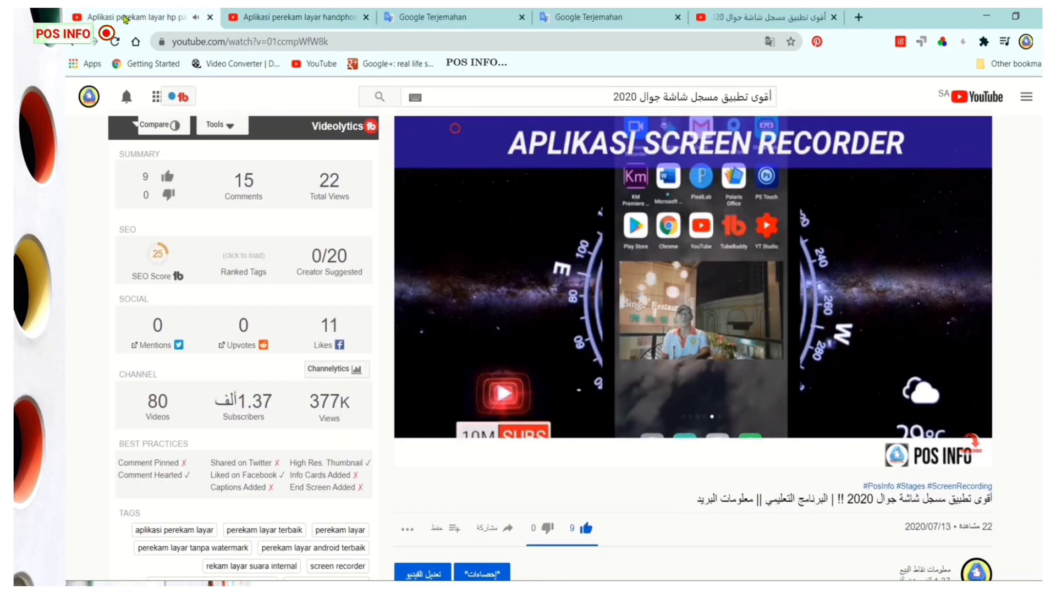
{"action": "left_click", "coordinate": [340, 19]}
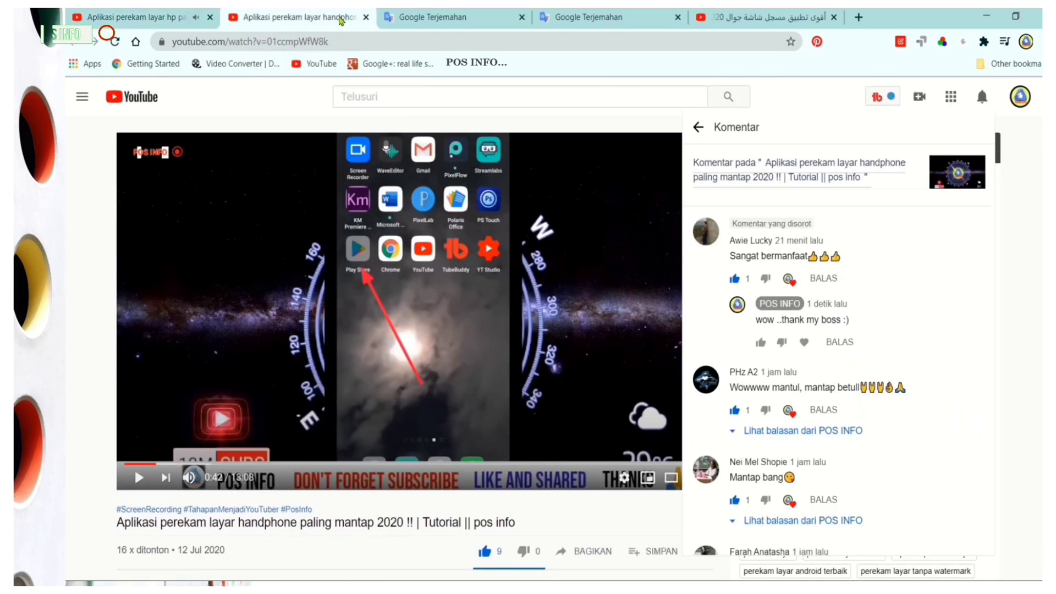
{"action": "left_click", "coordinate": [173, 19]}
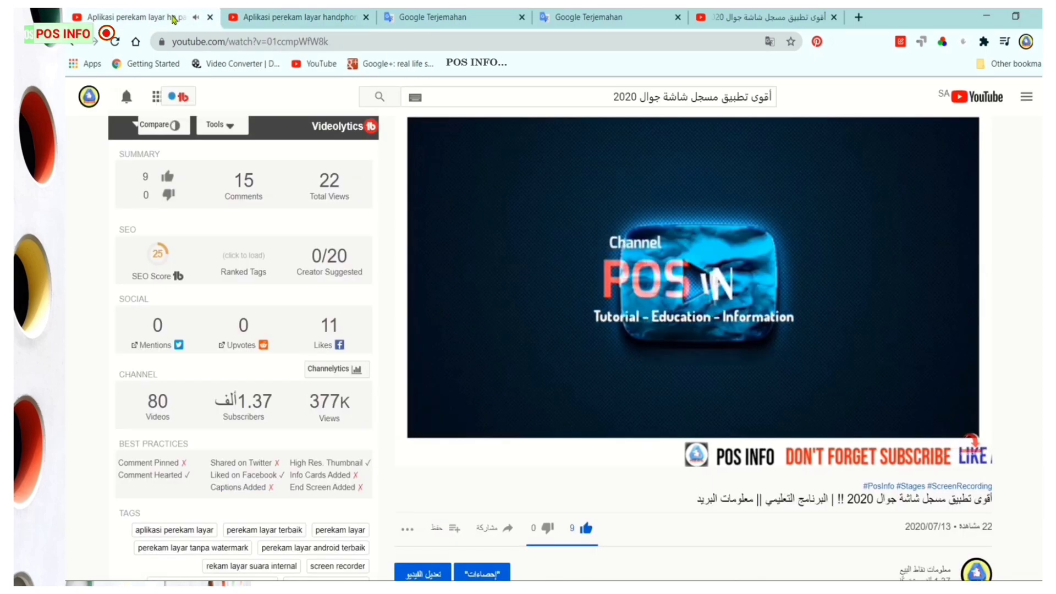